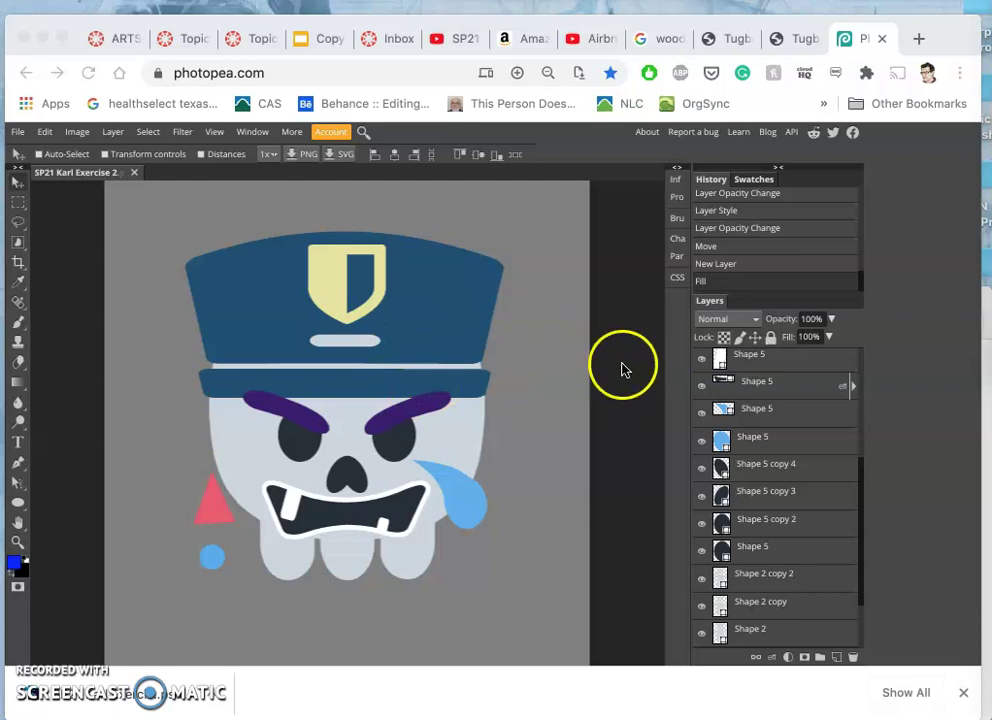
# - Search Google Images in a new browser tab for "police lights blarring"
pyautogui.click(918, 39)
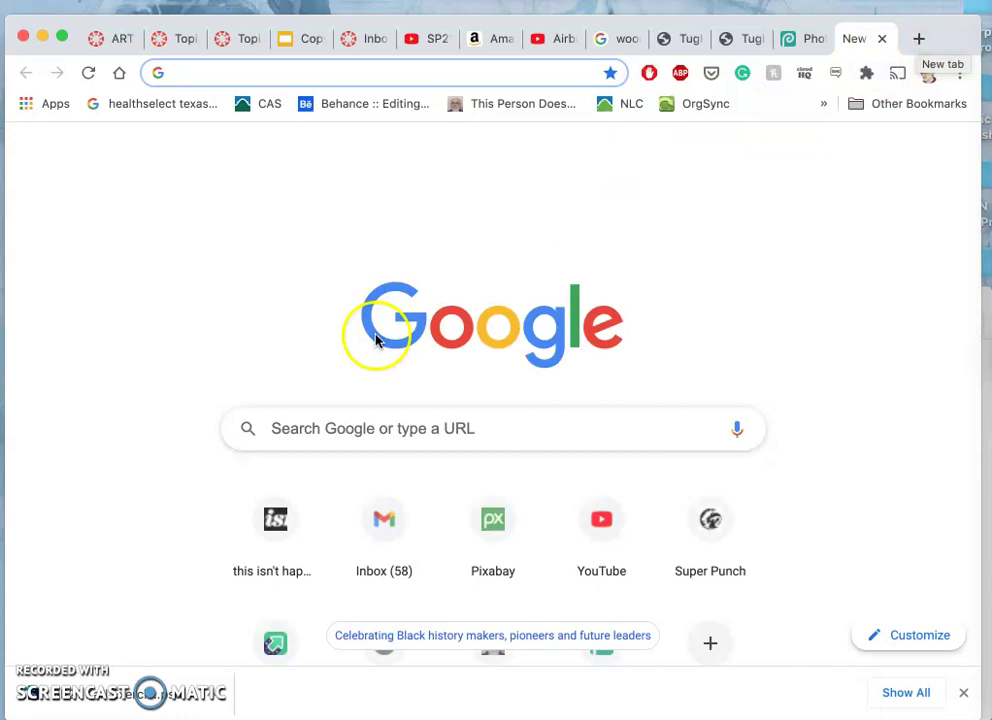
pyautogui.click(846, 155)
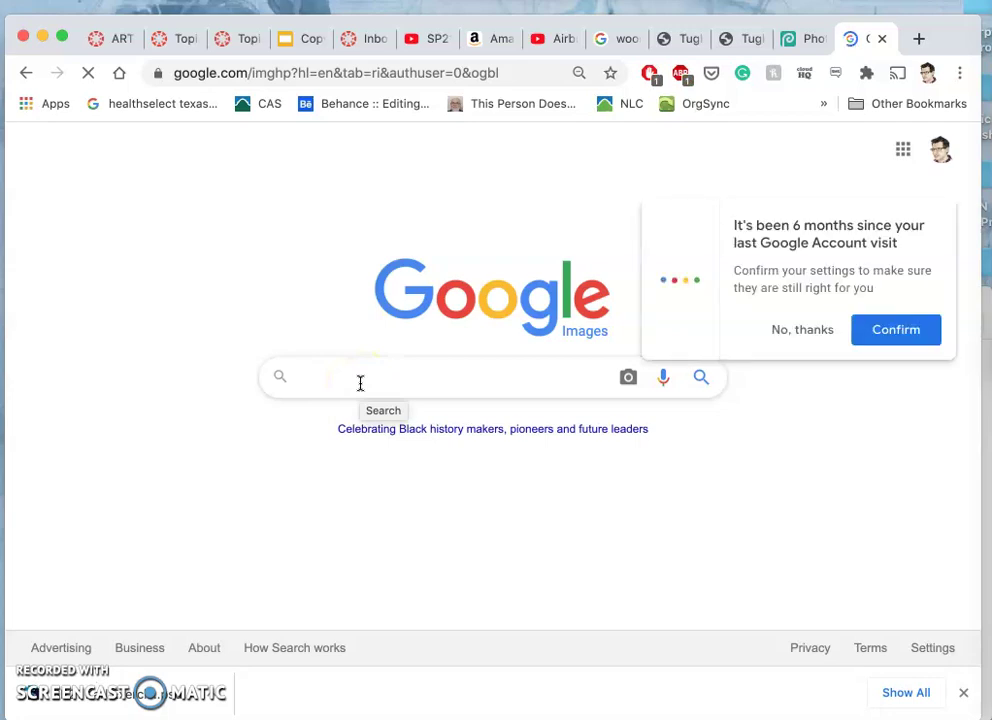
pyautogui.write('police li')
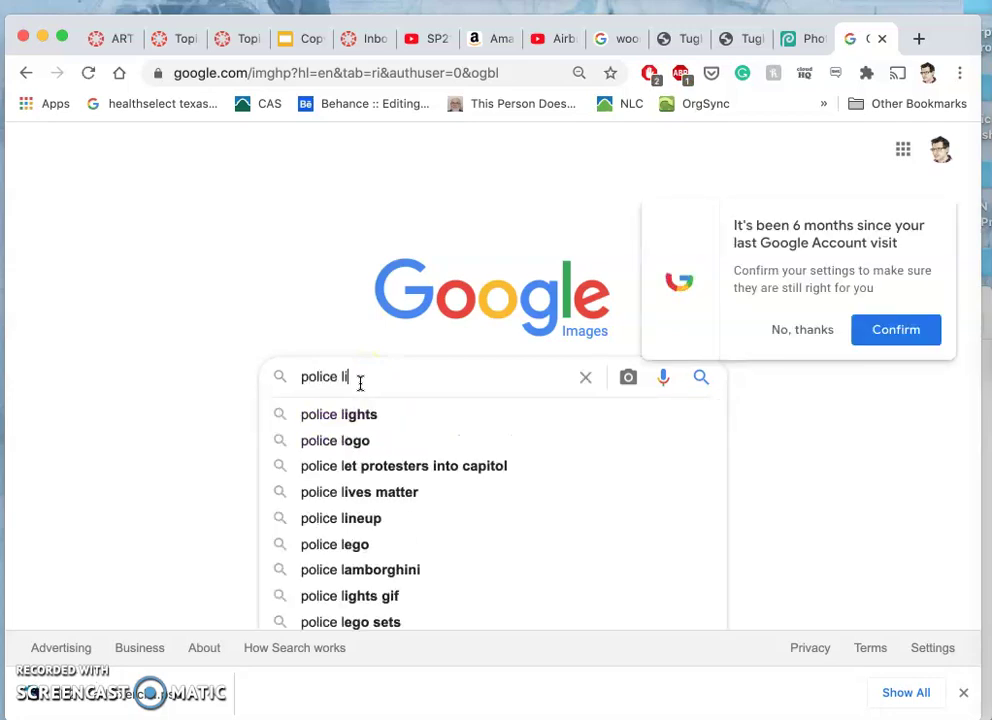
pyautogui.write('ghts')
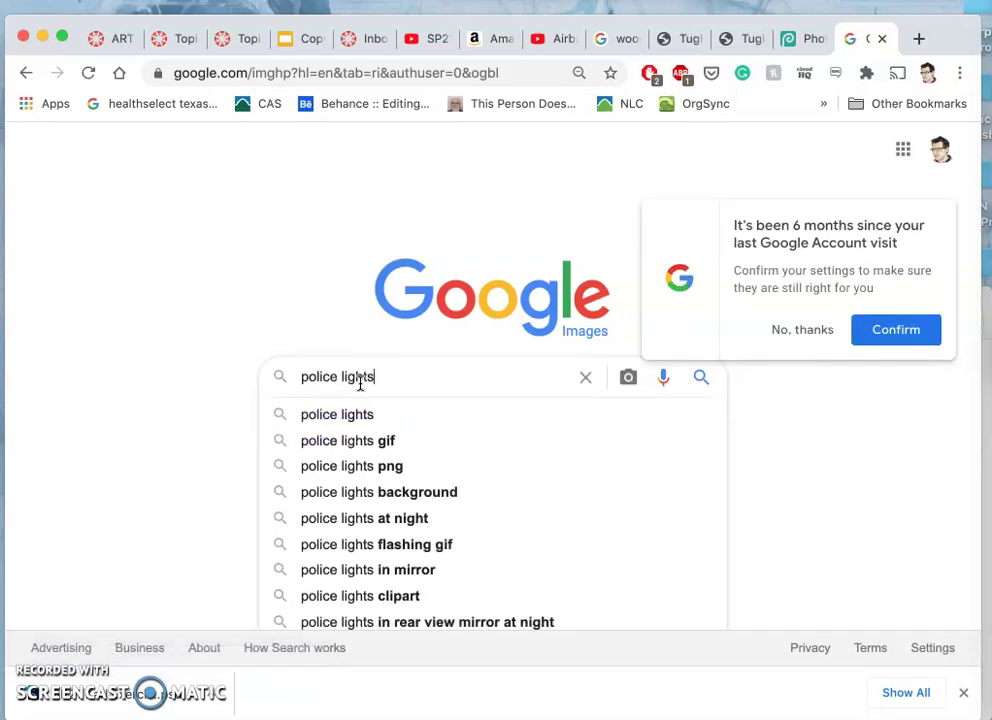
pyautogui.write(' blarring')
pyautogui.press('Return')
pyautogui.scroll(-3, 510, 348)
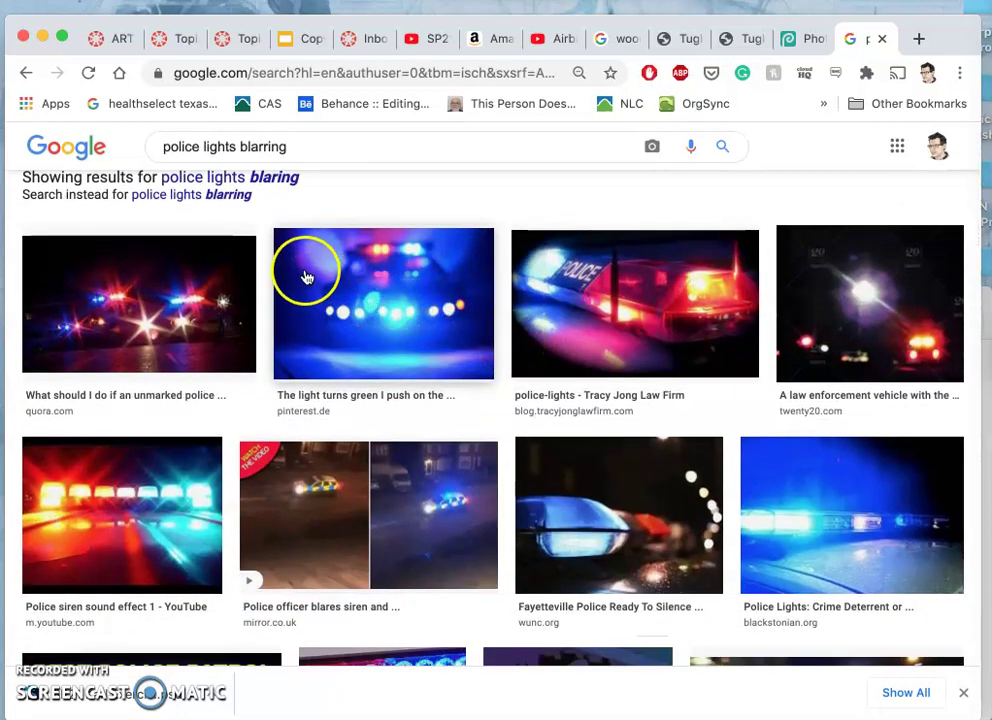
# - Open the quora.com police lights image and the pinterest.de blue police car image from the results in separate new tabs
pyautogui.rightClick(200, 318)
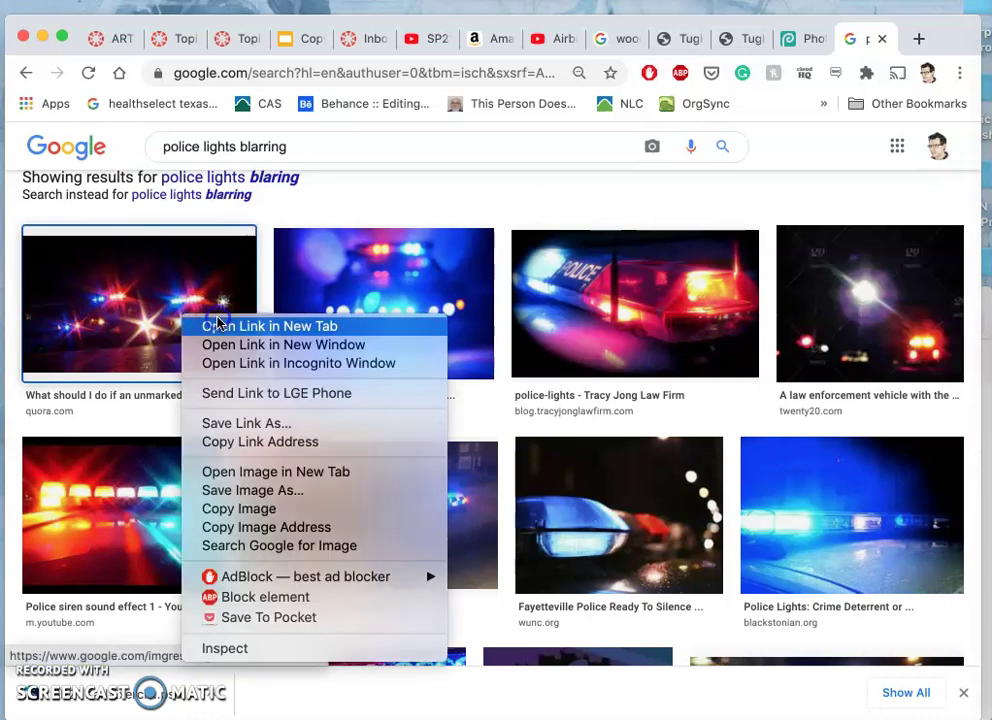
pyautogui.click(215, 323)
pyautogui.scroll(-3, 405, 361)
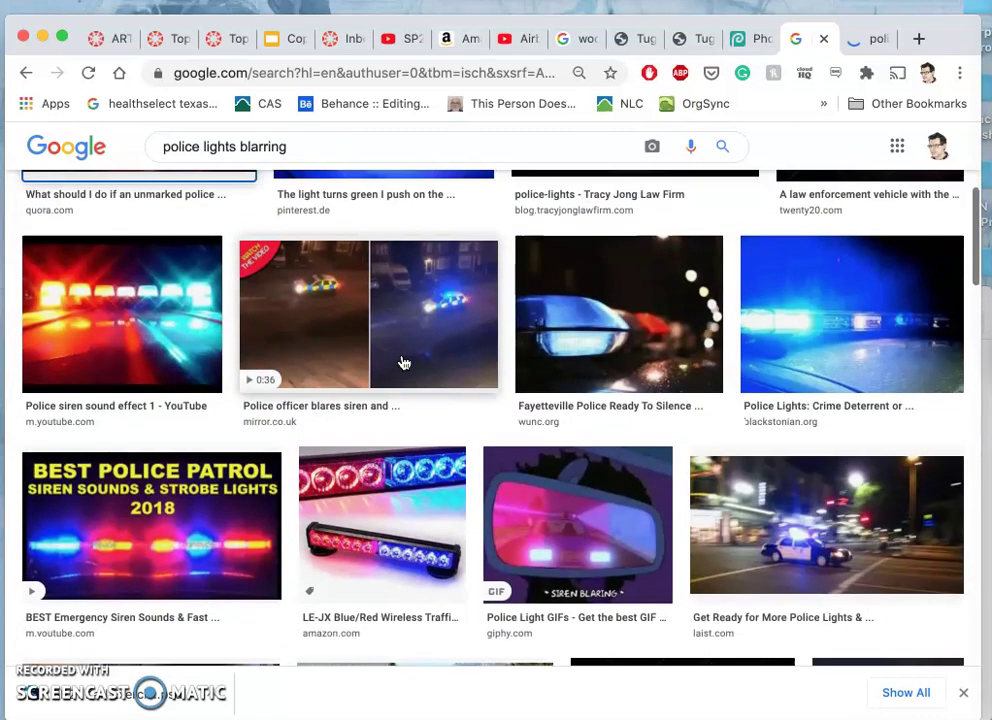
pyautogui.scroll(5, 403, 362)
pyautogui.click(174, 360)
pyautogui.scroll(-3, 188, 370)
pyautogui.click(172, 414)
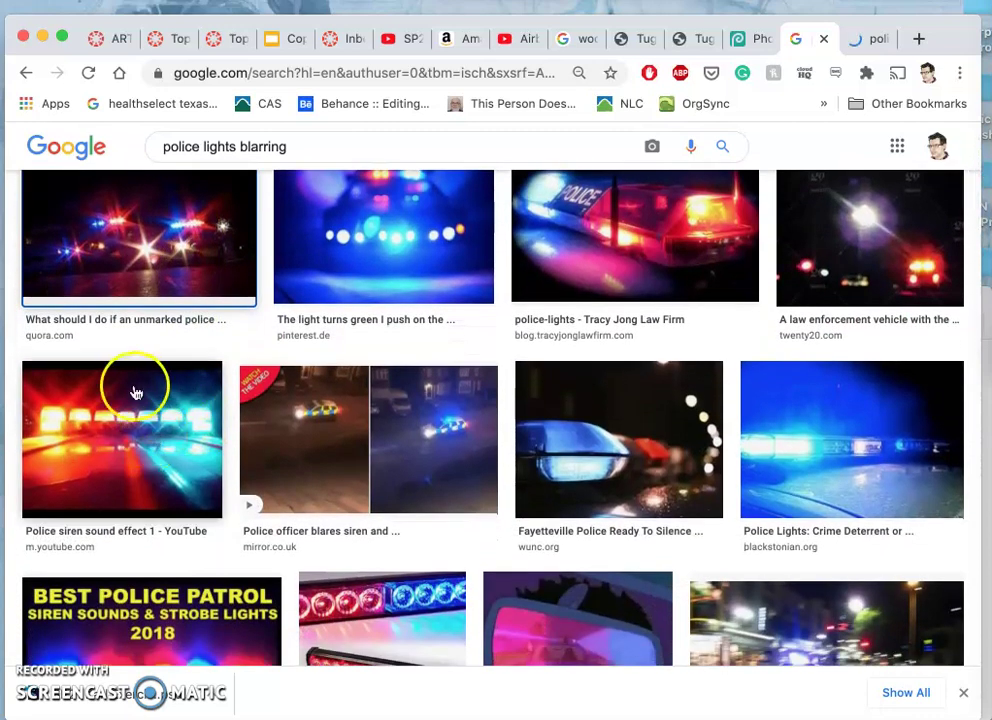
pyautogui.scroll(1, 172, 418)
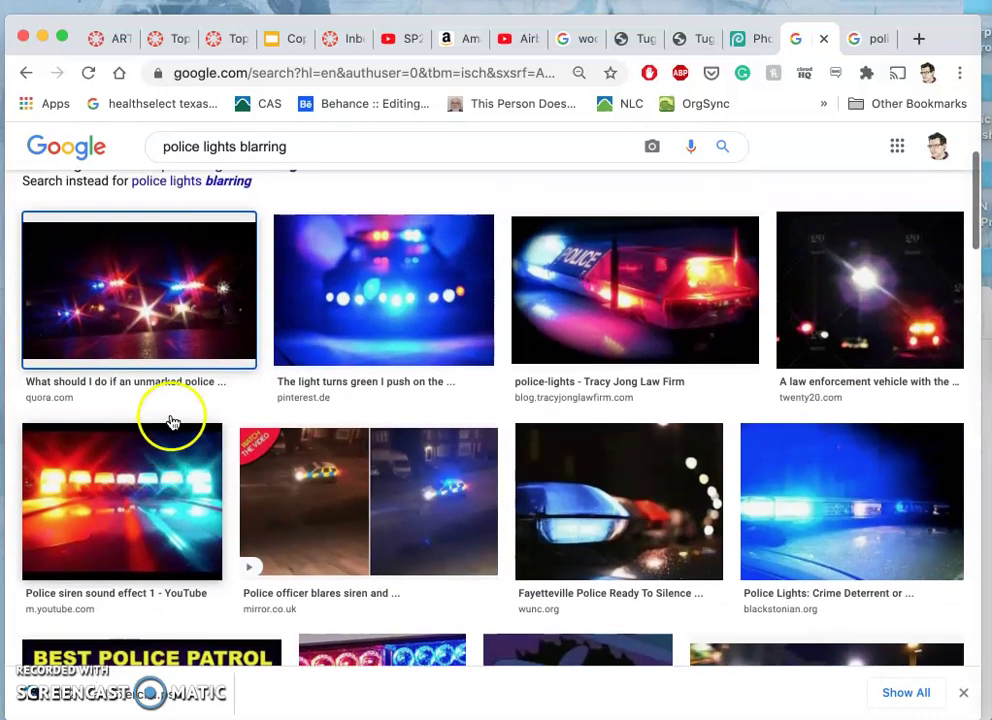
pyautogui.rightClick(399, 284)
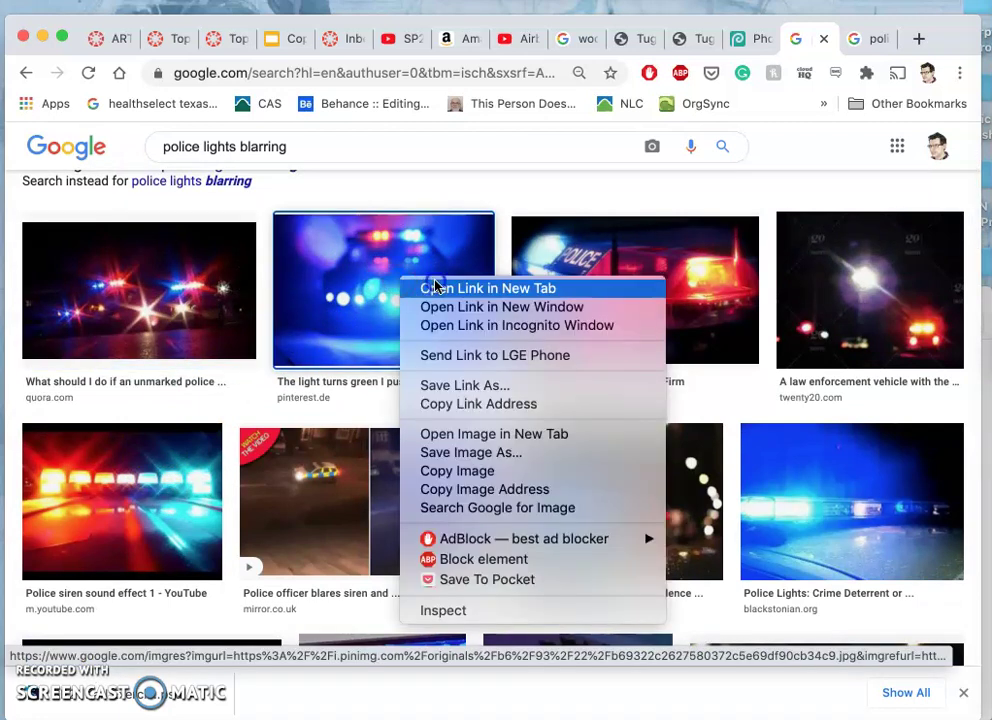
pyautogui.click(428, 288)
# - Look through the remaining image results for other usable police light backgrounds
pyautogui.scroll(-1, 414, 287)
pyautogui.scroll(-5, 414, 287)
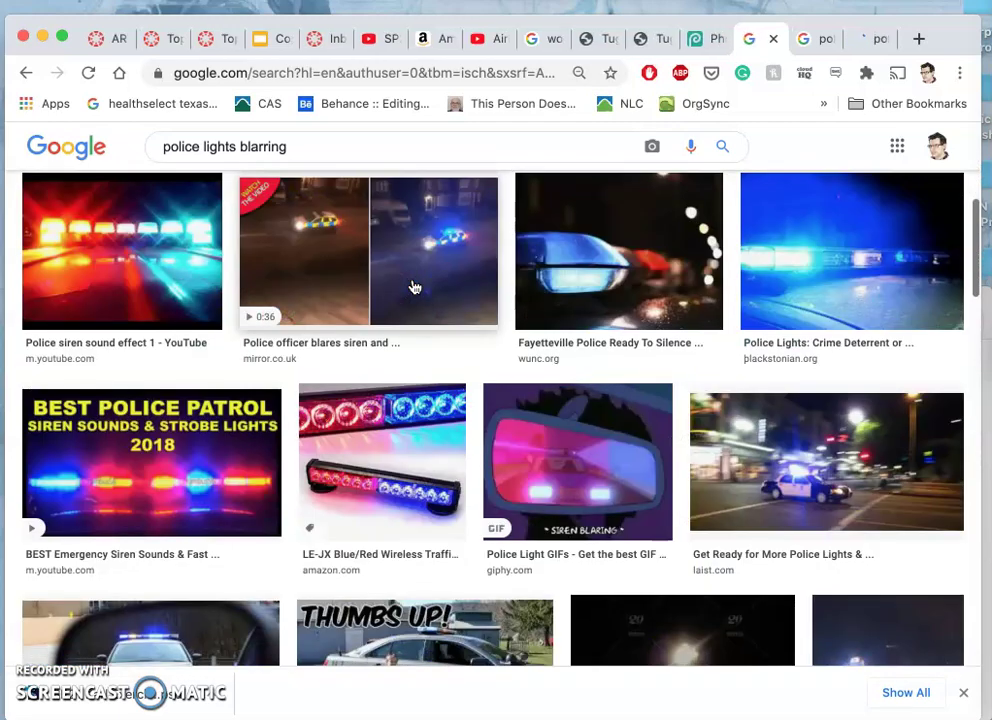
pyautogui.scroll(-2, 414, 287)
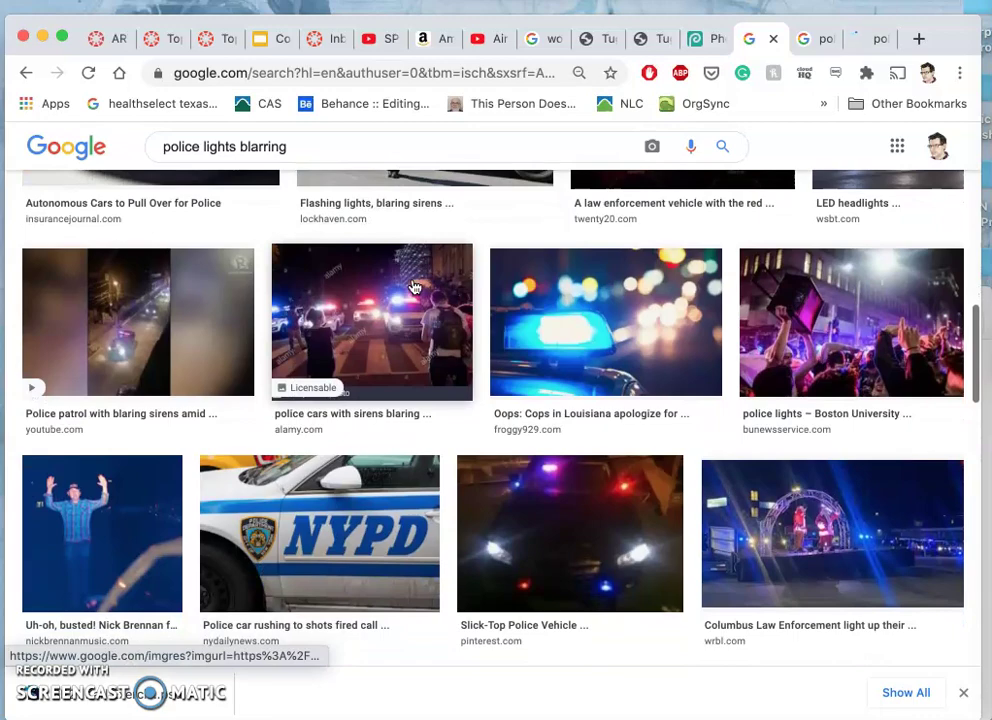
pyautogui.scroll(-2, 414, 287)
pyautogui.scroll(4, 414, 287)
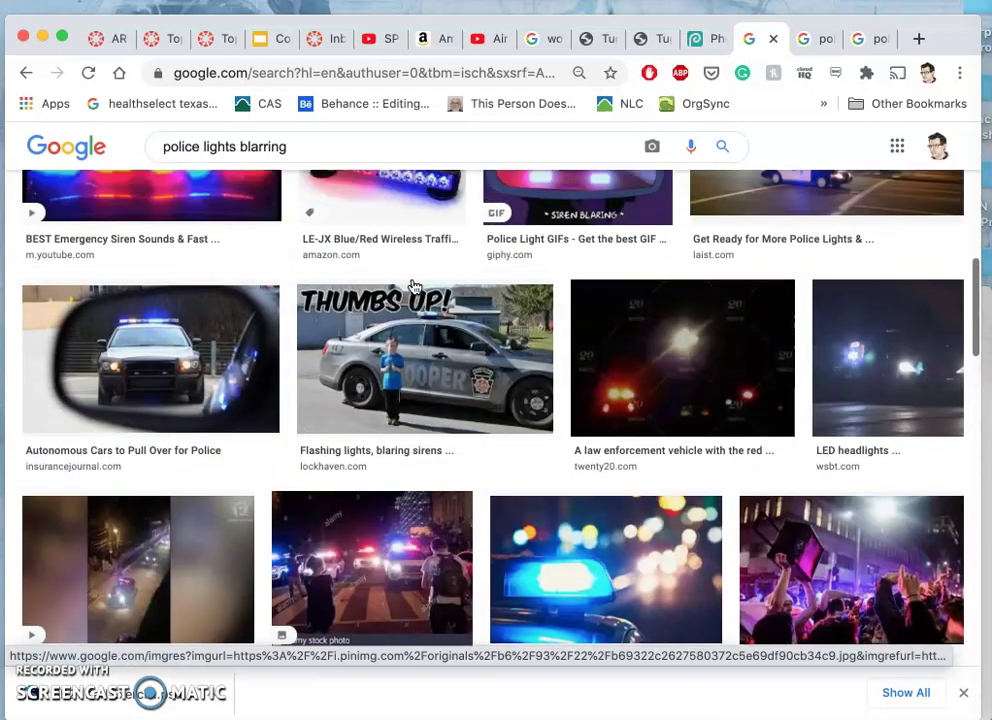
pyautogui.scroll(2, 644, 388)
pyautogui.scroll(4, 645, 388)
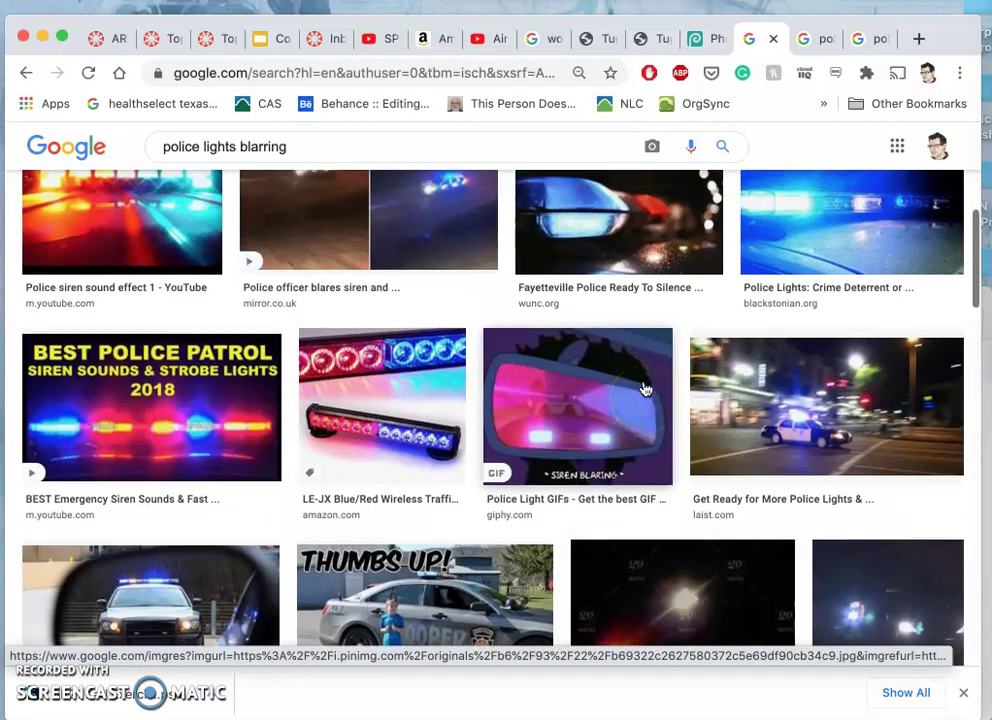
pyautogui.scroll(1, 645, 388)
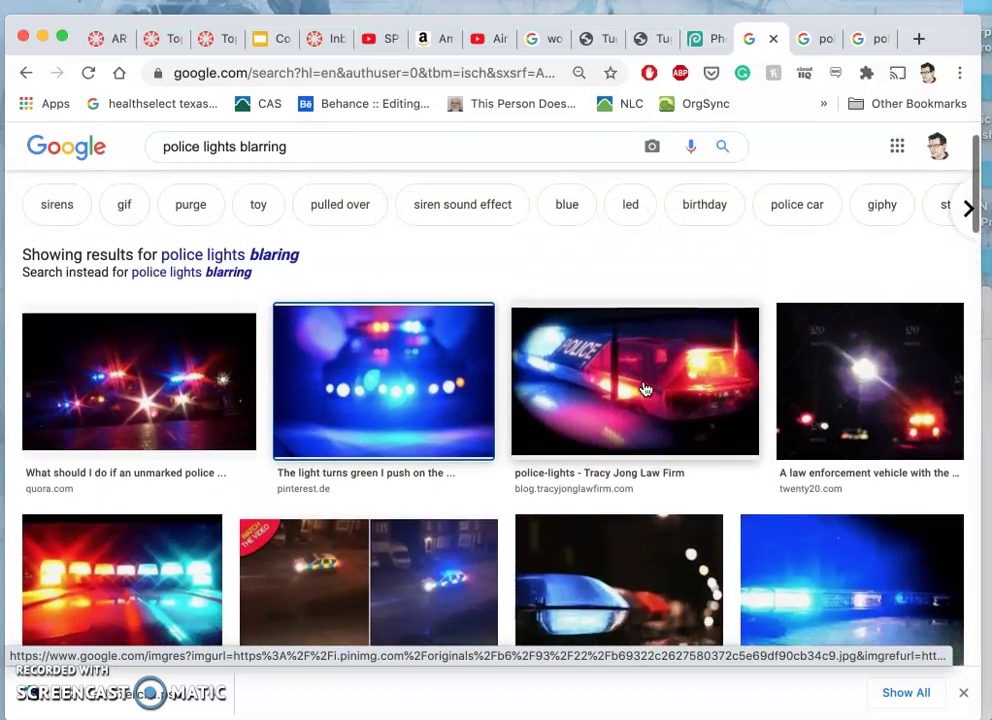
pyautogui.click(531, 381)
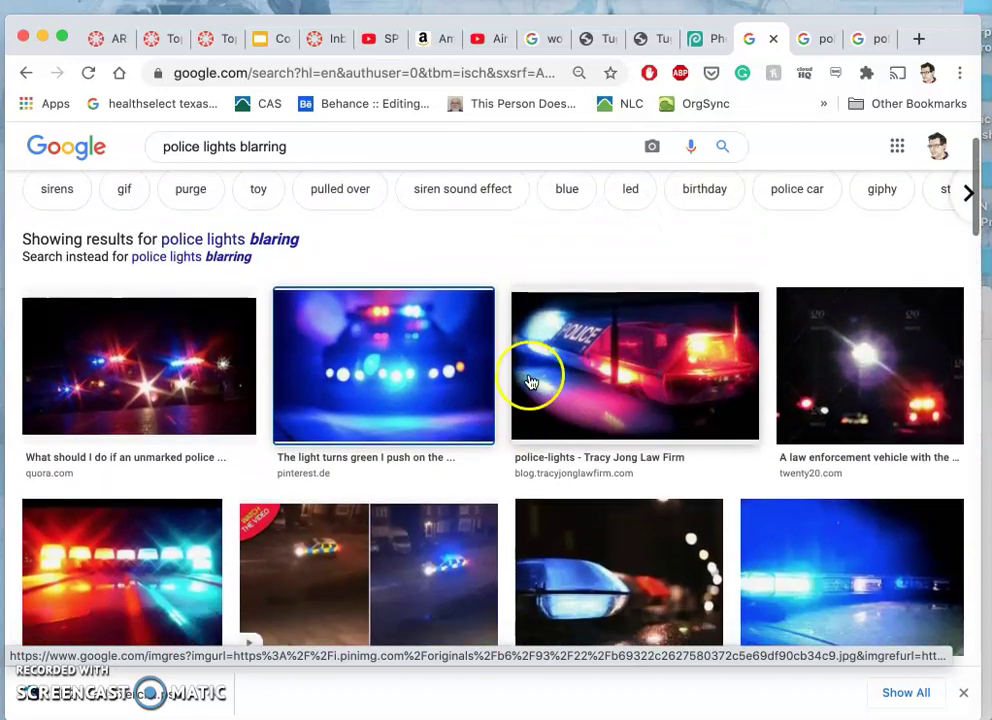
# - Open the pinterest.de blue police car result in another new tab and view its large preview
pyautogui.rightClick(405, 338)
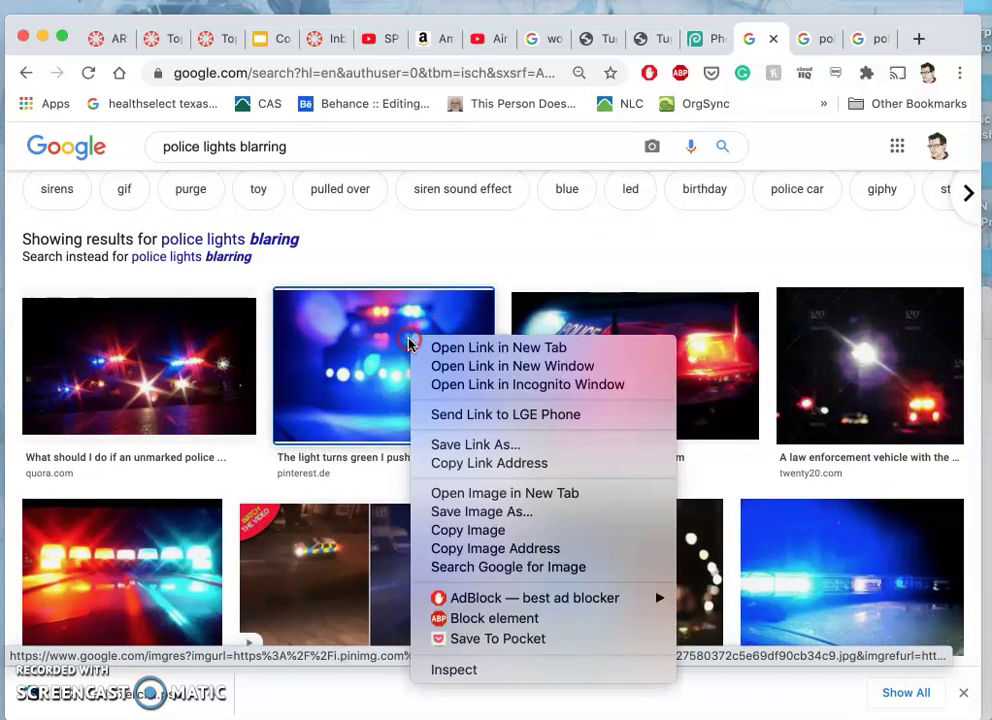
pyautogui.click(765, 140)
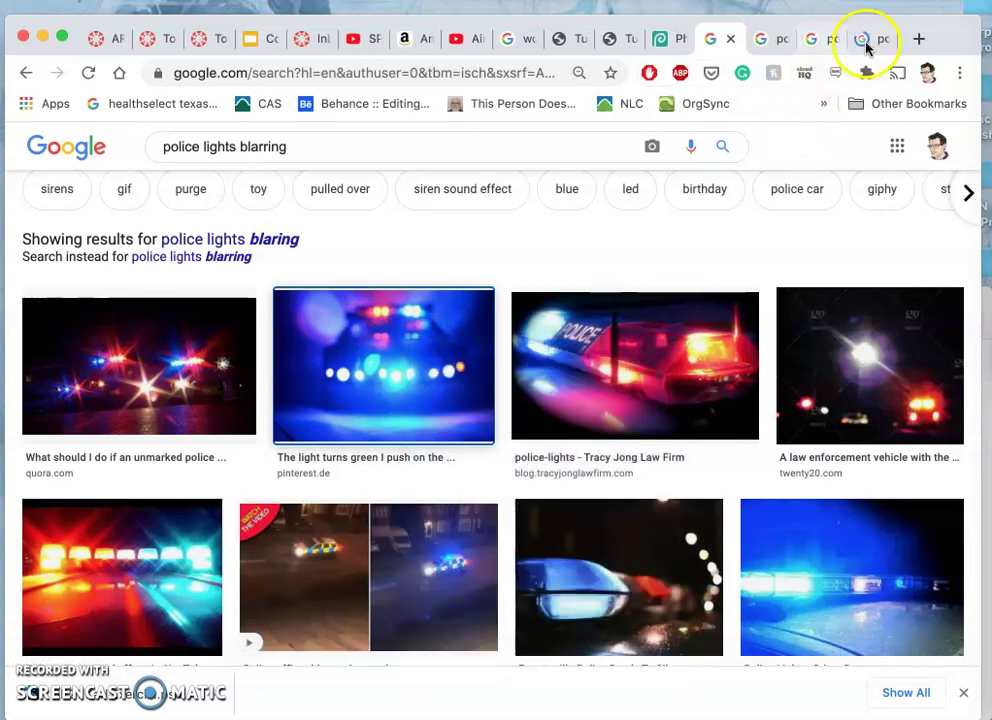
pyautogui.click(873, 40)
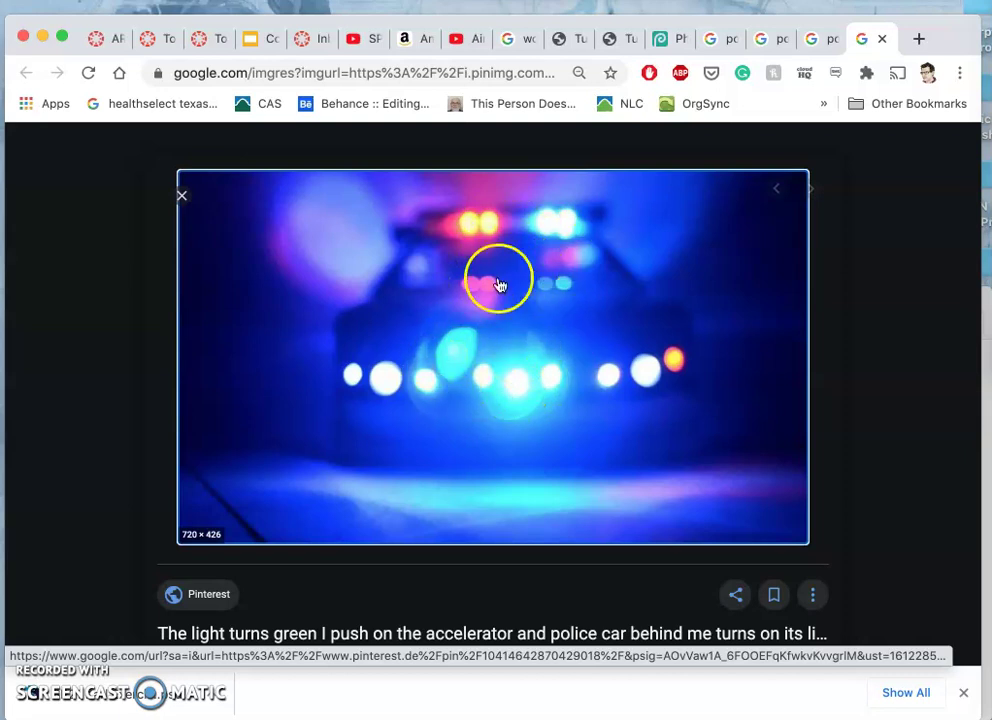
# - Open the blue police car image's Pinterest source page in a new tab, view it, and return to the image preview
pyautogui.rightClick(527, 265)
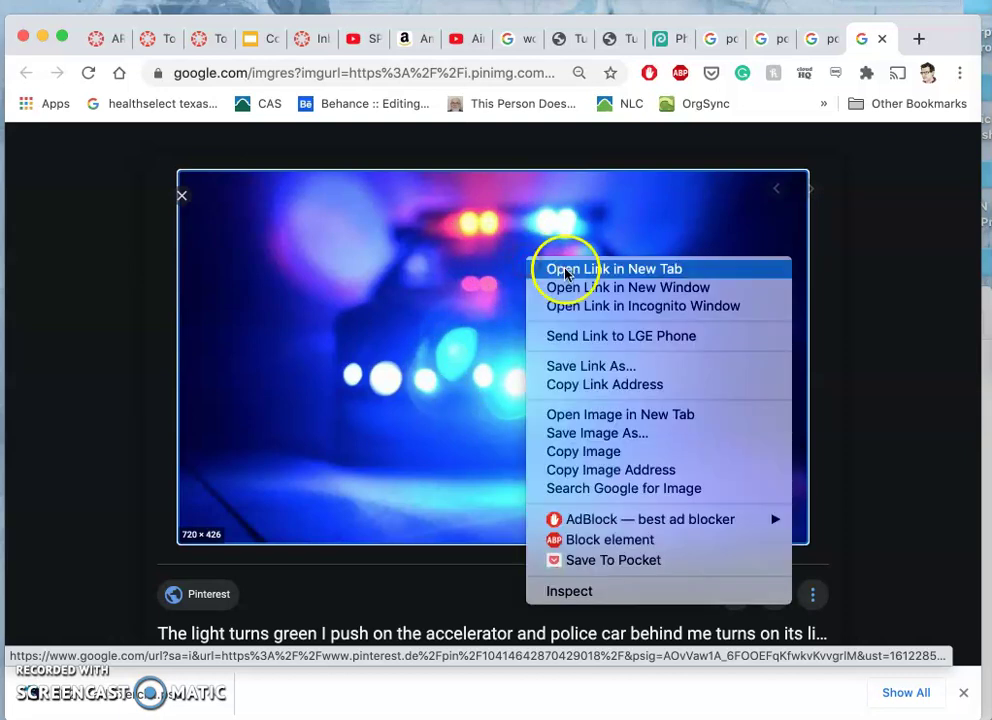
pyautogui.click(566, 269)
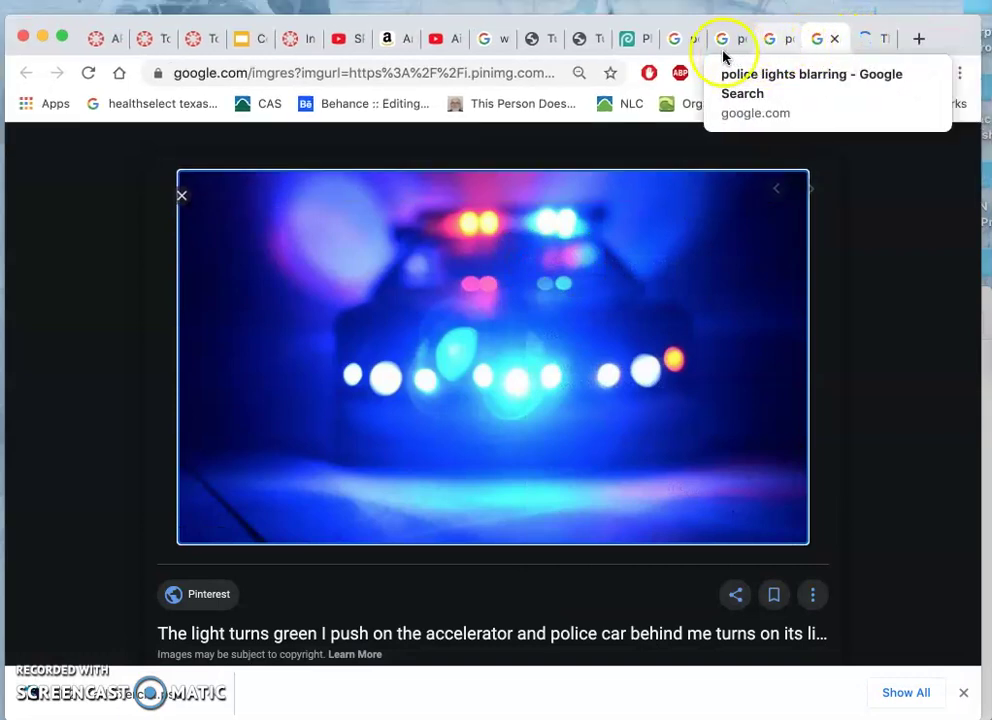
pyautogui.click(876, 47)
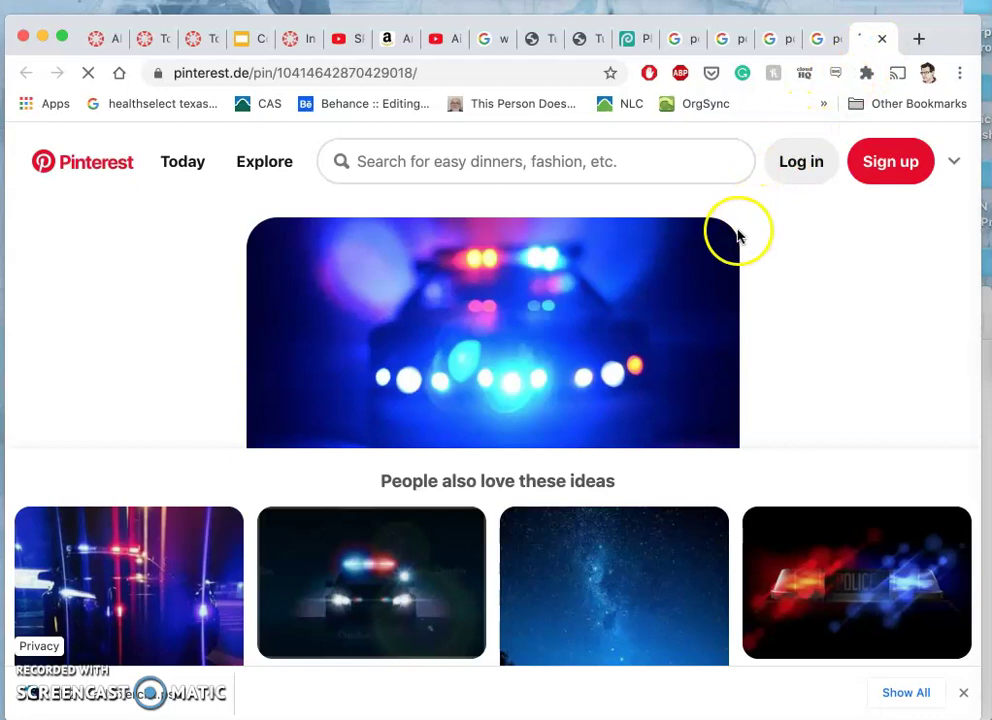
pyautogui.click(826, 40)
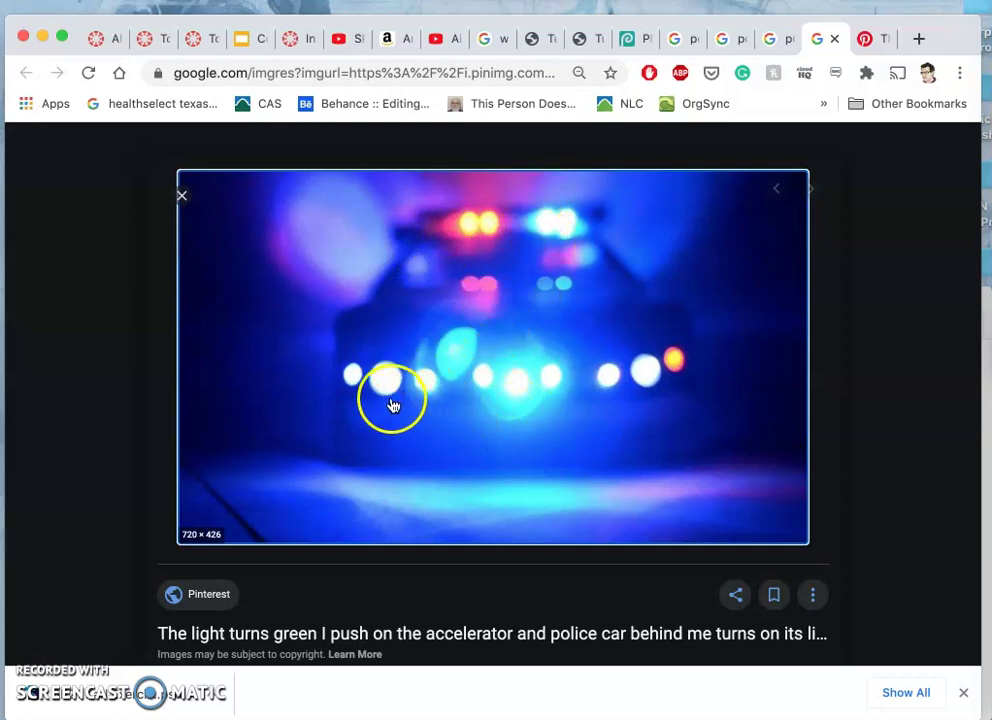
# - Switch to Photopea and duplicate the blue circle layer Shape 6 together with the red triangle layer Shape 5
pyautogui.click(636, 39)
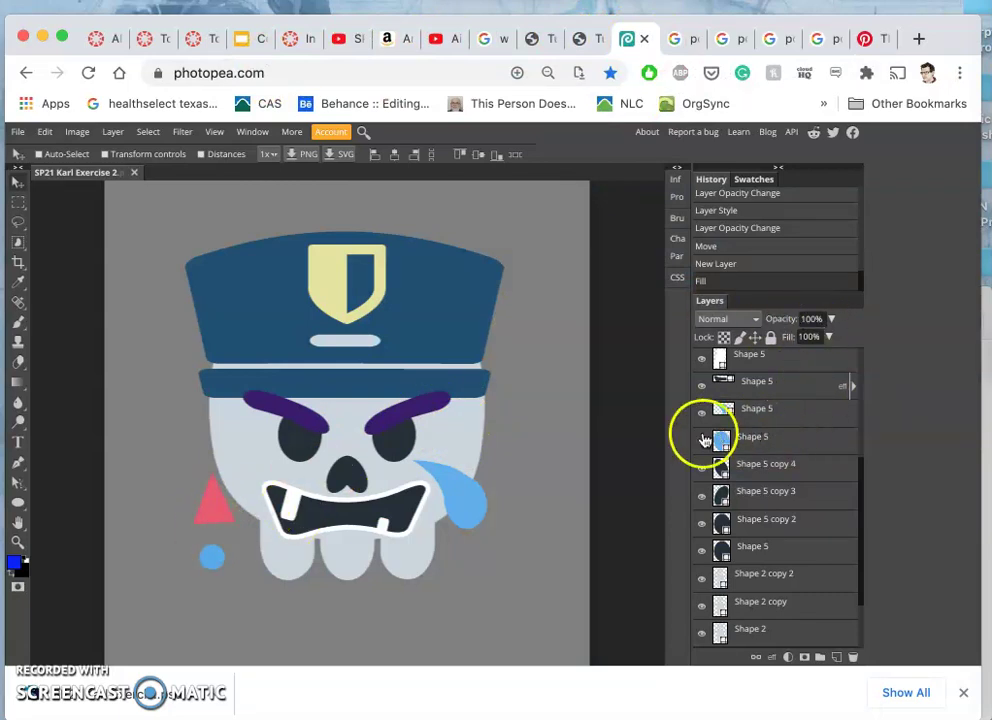
pyautogui.scroll(5, 784, 436)
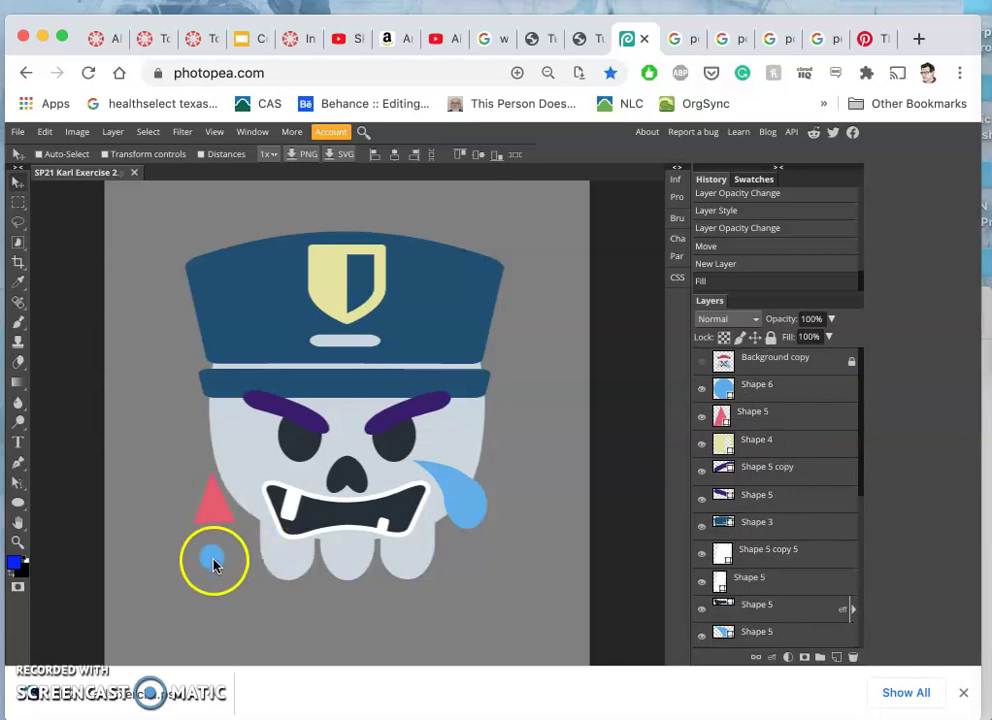
pyautogui.click(771, 398)
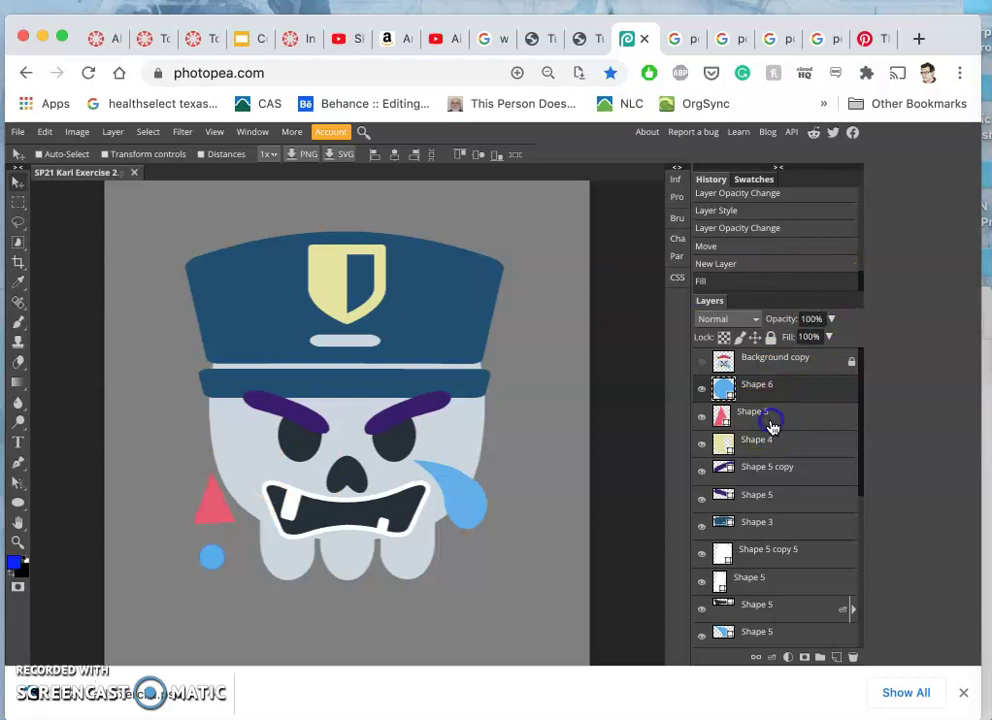
pyautogui.click(771, 425)
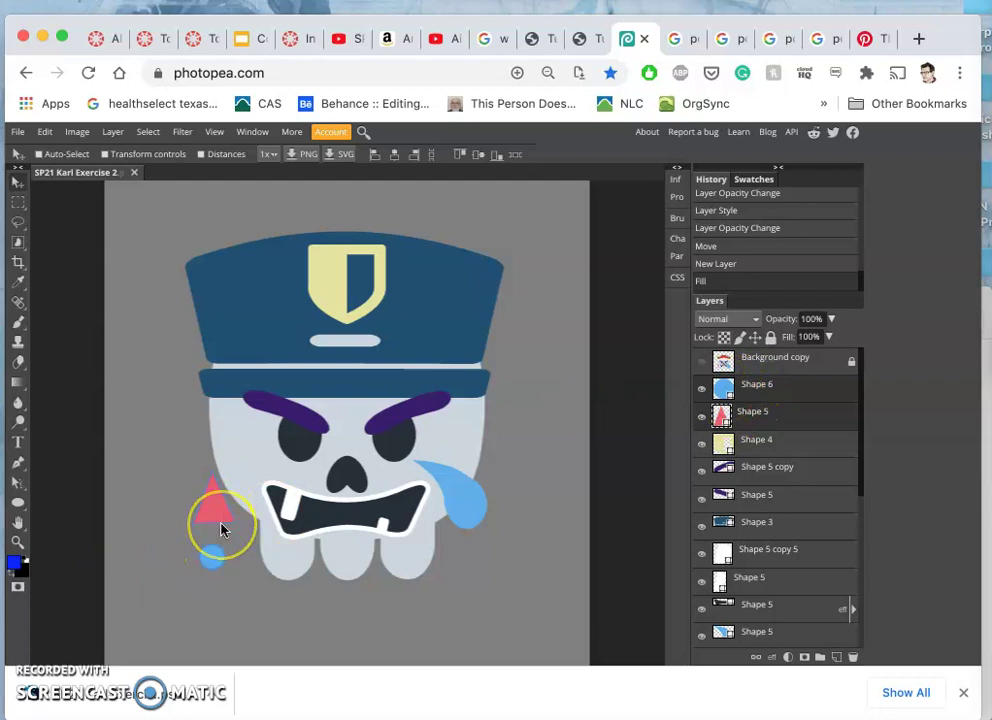
pyautogui.scroll(10, 221, 530)
pyautogui.scroll(-5, 221, 530)
pyautogui.scroll(4, 221, 527)
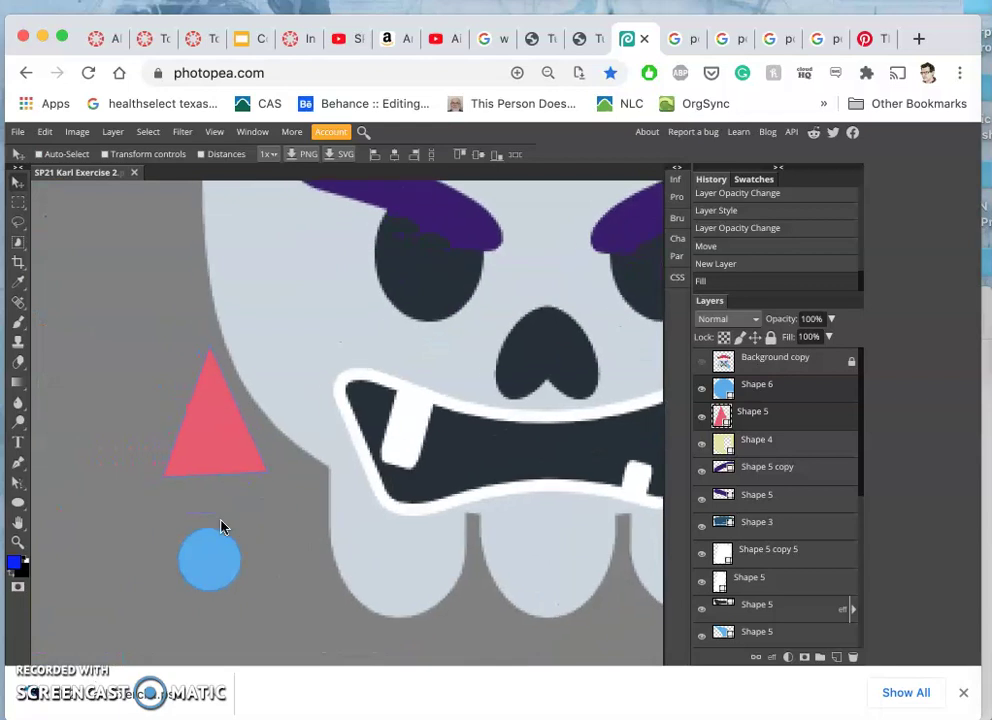
pyautogui.click(254, 438)
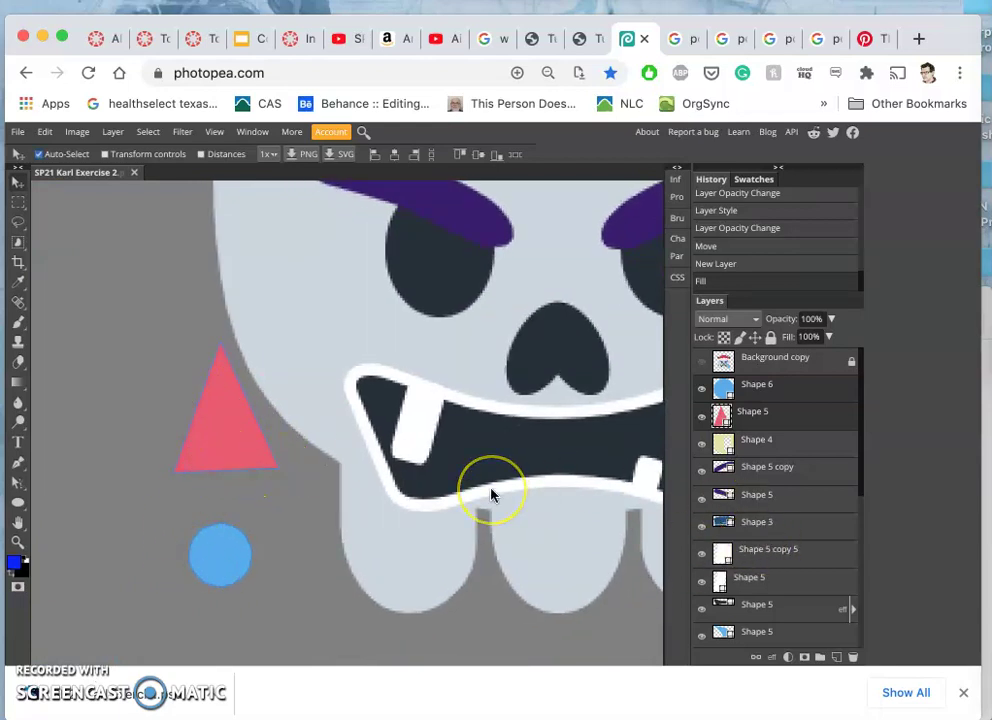
pyautogui.scroll(-3, 490, 493)
pyautogui.scroll(3, 490, 493)
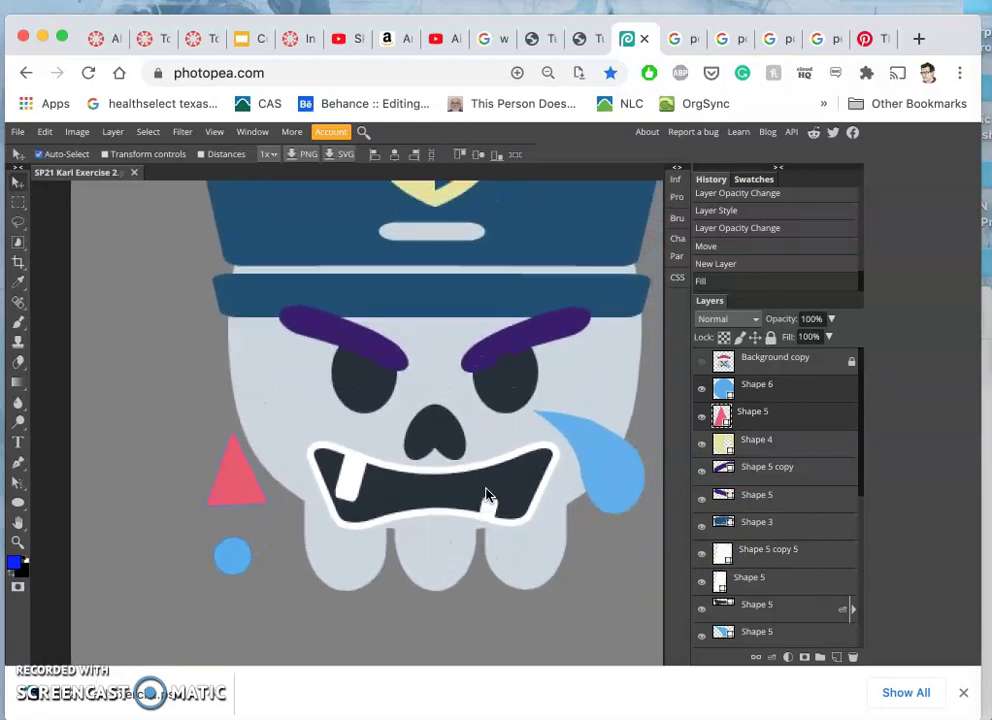
pyautogui.press('super+j')
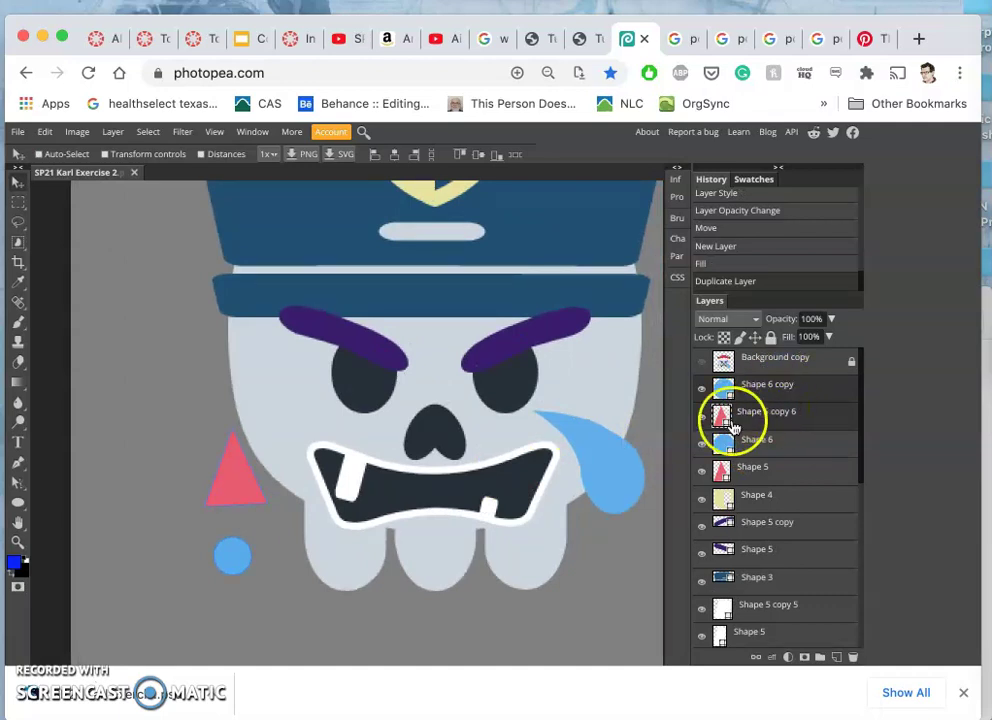
# - Move the duplicated red triangle and blue circle beside the police cap's right edge and flip them horizontally
pyautogui.scroll(-5, 569, 440)
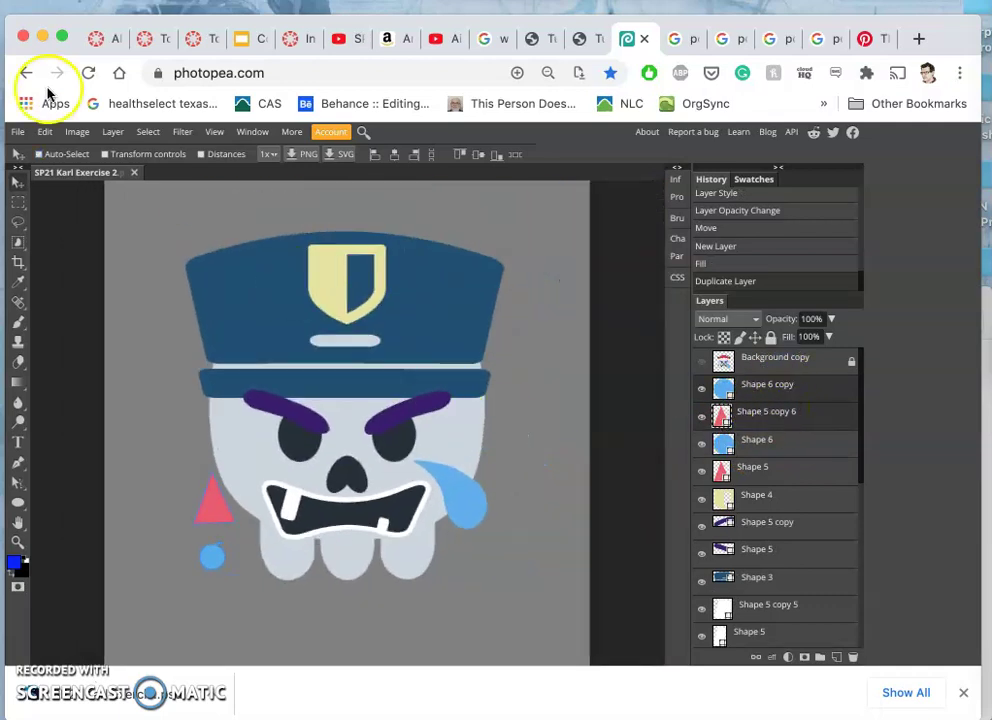
pyautogui.moveTo(212, 503); pyautogui.dragTo(507, 338)
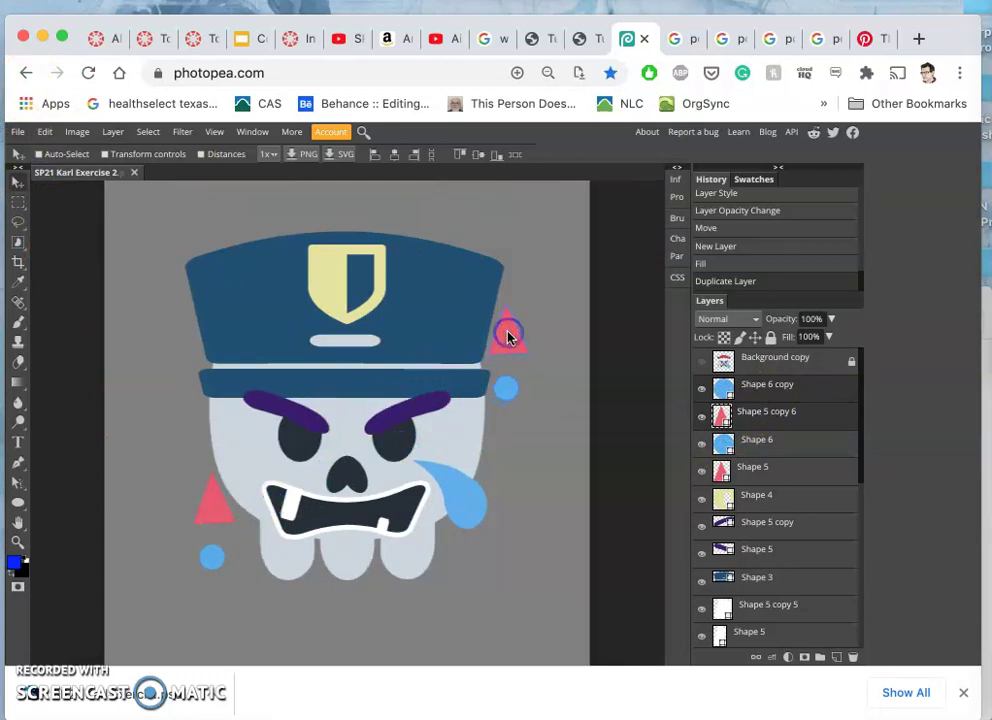
pyautogui.hotkey('ctrl', 'alt', 't')
pyautogui.click(514, 333)
pyautogui.rightClick(514, 337)
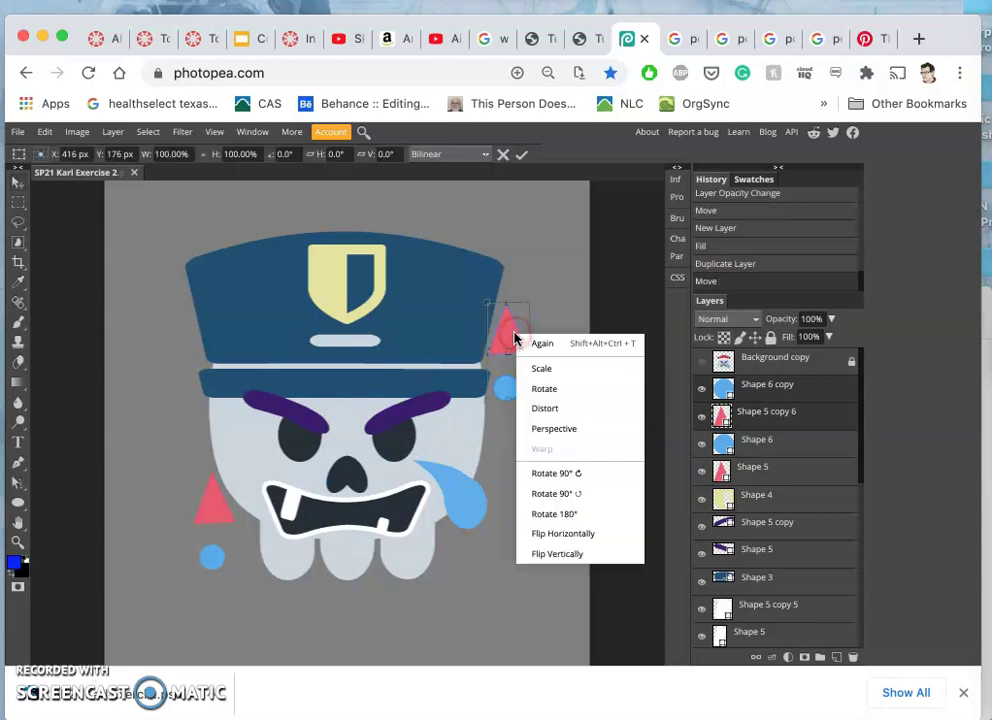
pyautogui.click(542, 532)
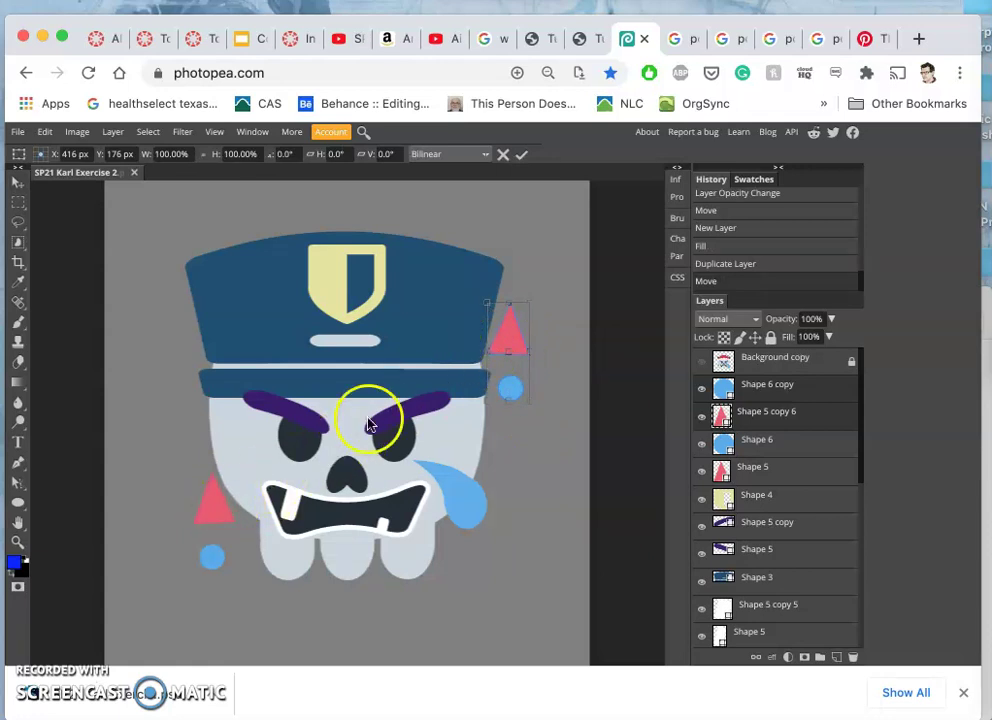
# - Enlarge the copied triangle and circle together to about 159% and tilt them about 2.5°
pyautogui.click(505, 343)
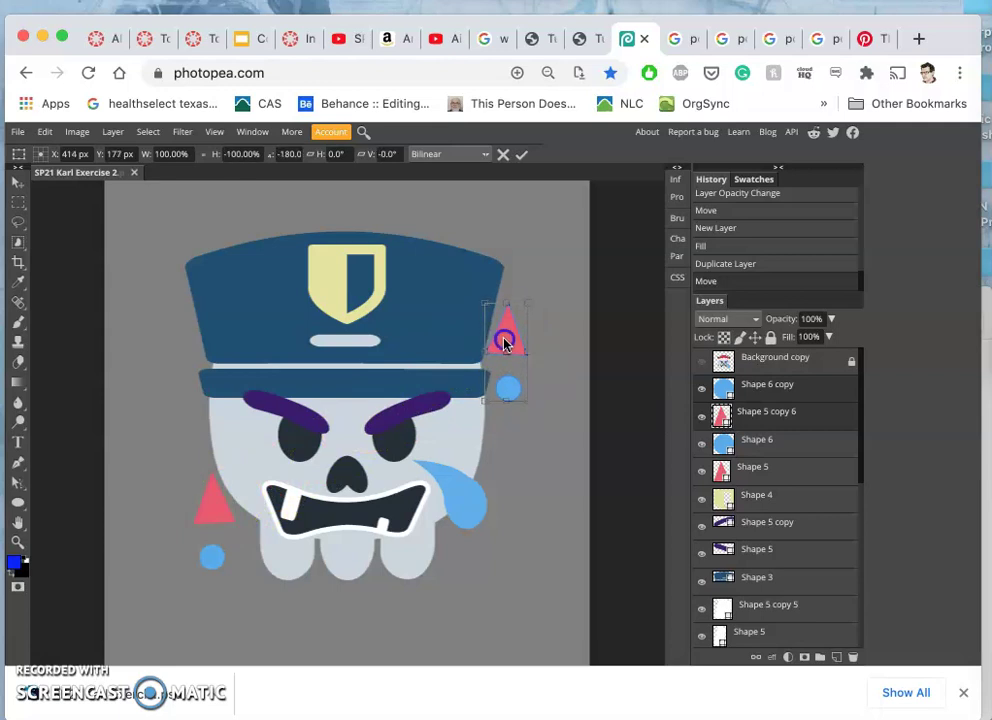
pyautogui.moveTo(505, 343); pyautogui.dragTo(506, 343)
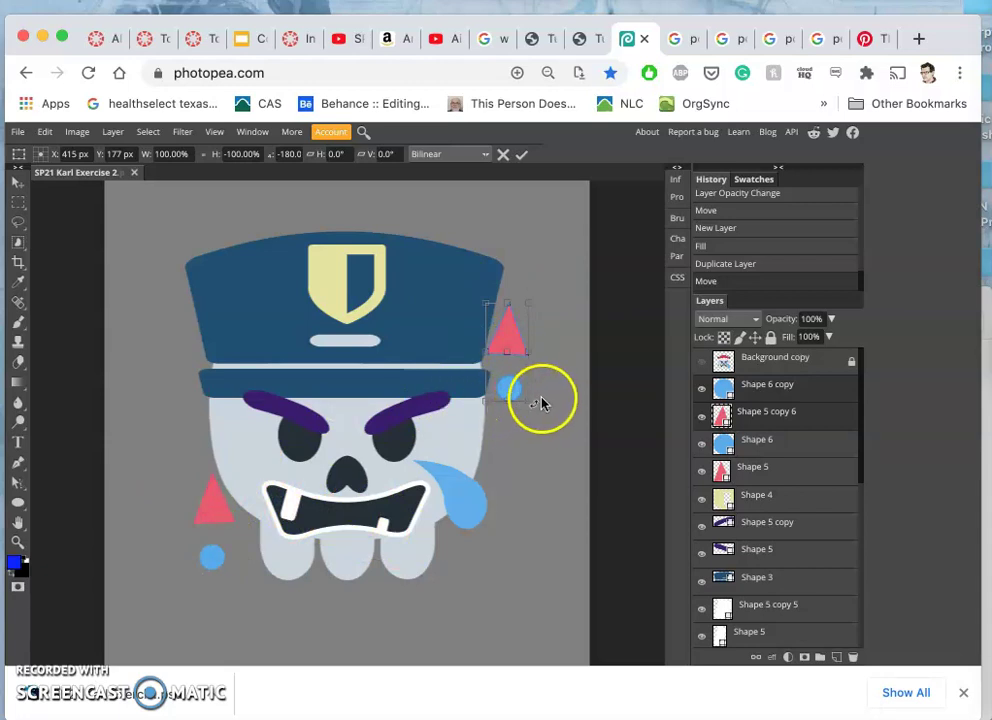
pyautogui.moveTo(527, 401); pyautogui.dragTo(548, 416)
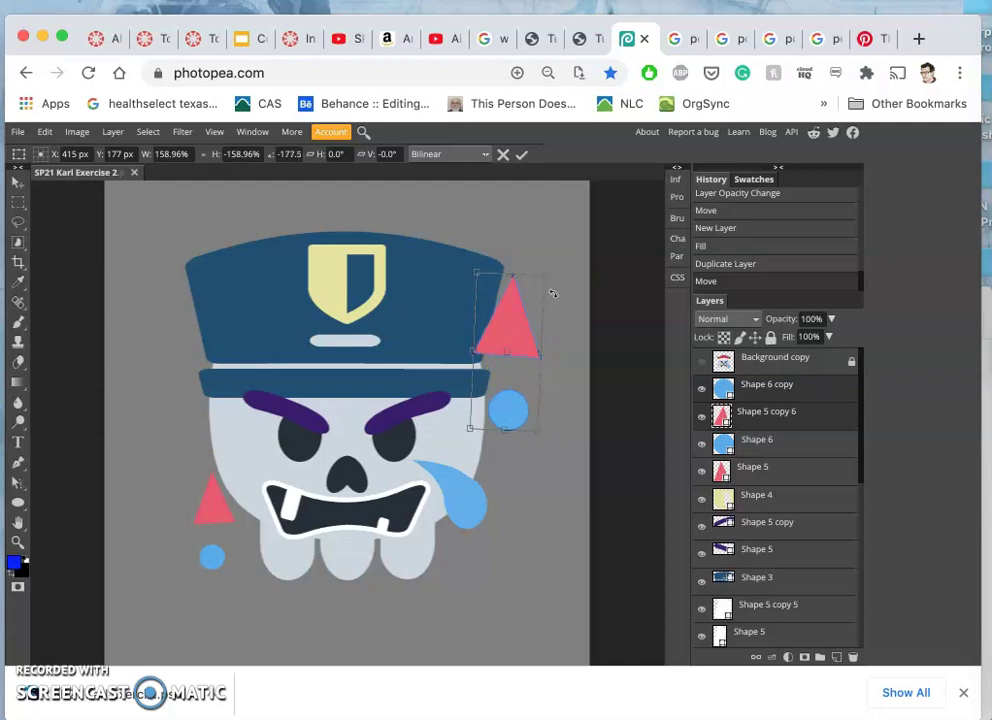
pyautogui.press('Return')
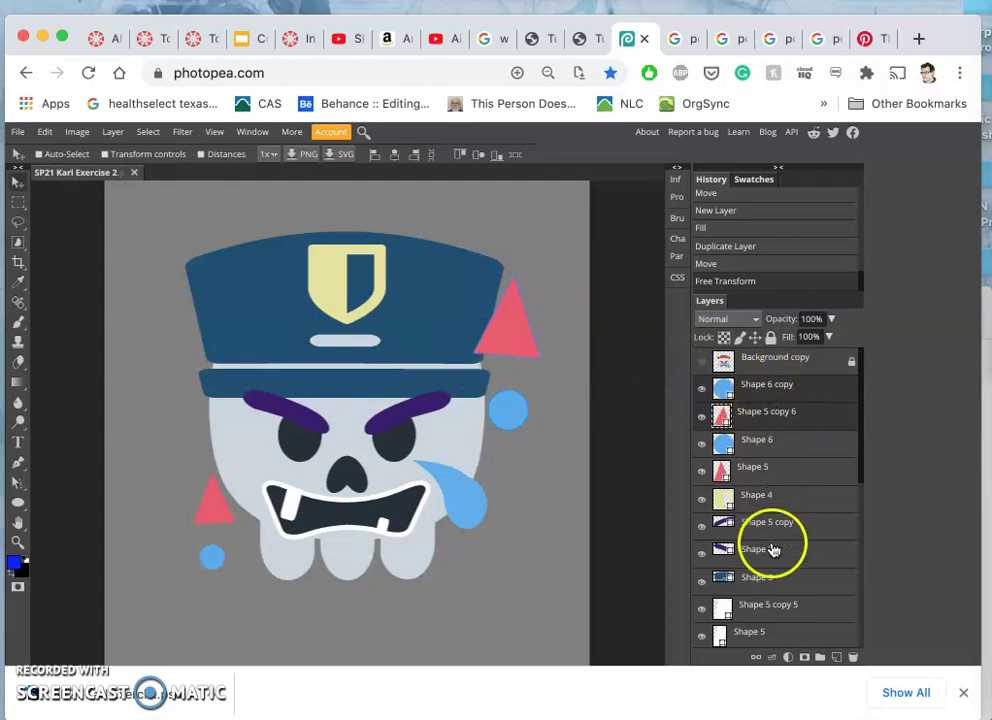
# - Send Shape 6 copy and Shape 5 copy 6 backward in the layer order until they sit beneath the cap layer Shape 3
pyautogui.moveTo(793, 414)
pyautogui.mouseDown()
pyautogui.moveTo(790, 458)
pyautogui.moveTo(795, 399)
pyautogui.mouseUp()
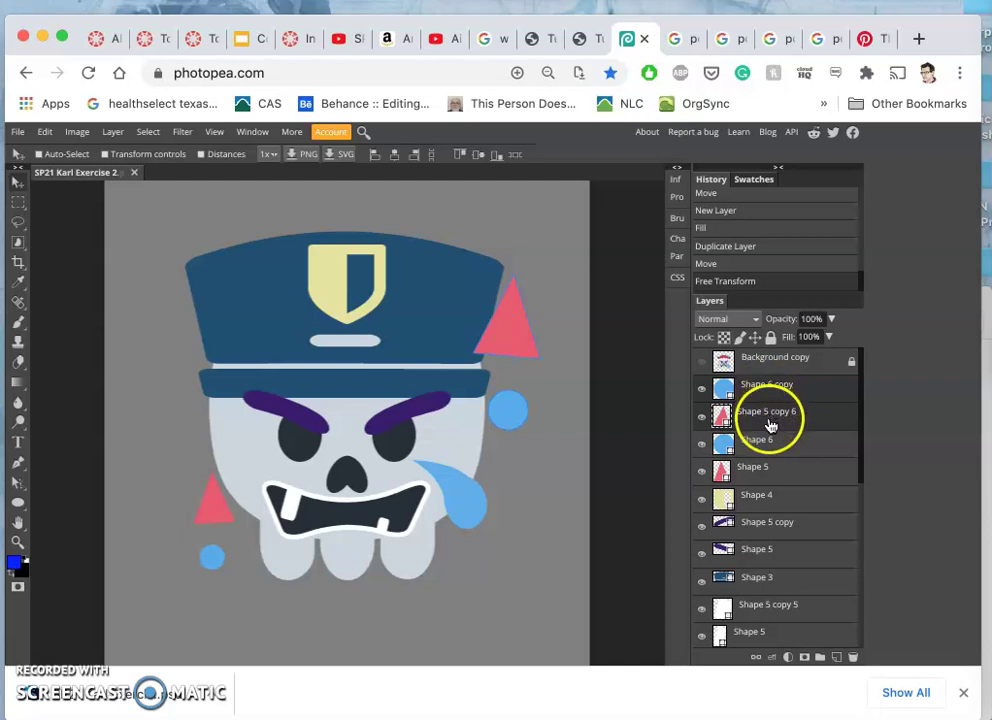
pyautogui.moveTo(760, 476); pyautogui.dragTo(797, 443)
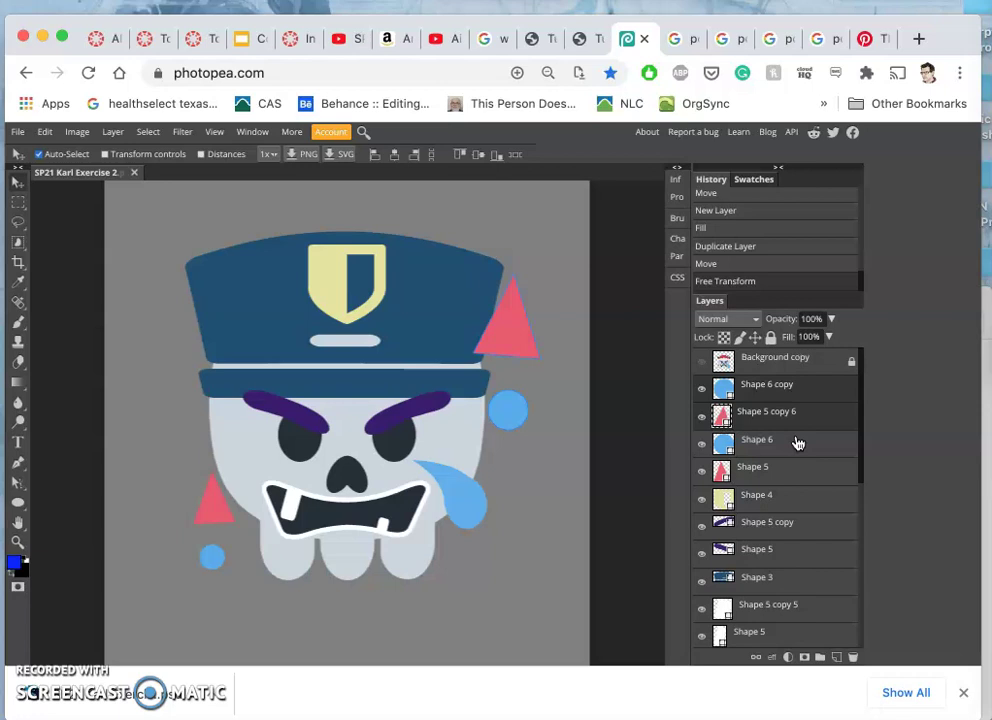
pyautogui.hotkey('ctrl', '[')
pyautogui.hotkey('ctrl', '[')
pyautogui.hotkey('ctrl', '[')
pyautogui.hotkey('ctrl', '[')
pyautogui.hotkey('ctrl', '[')
pyautogui.hotkey('ctrl', '[')
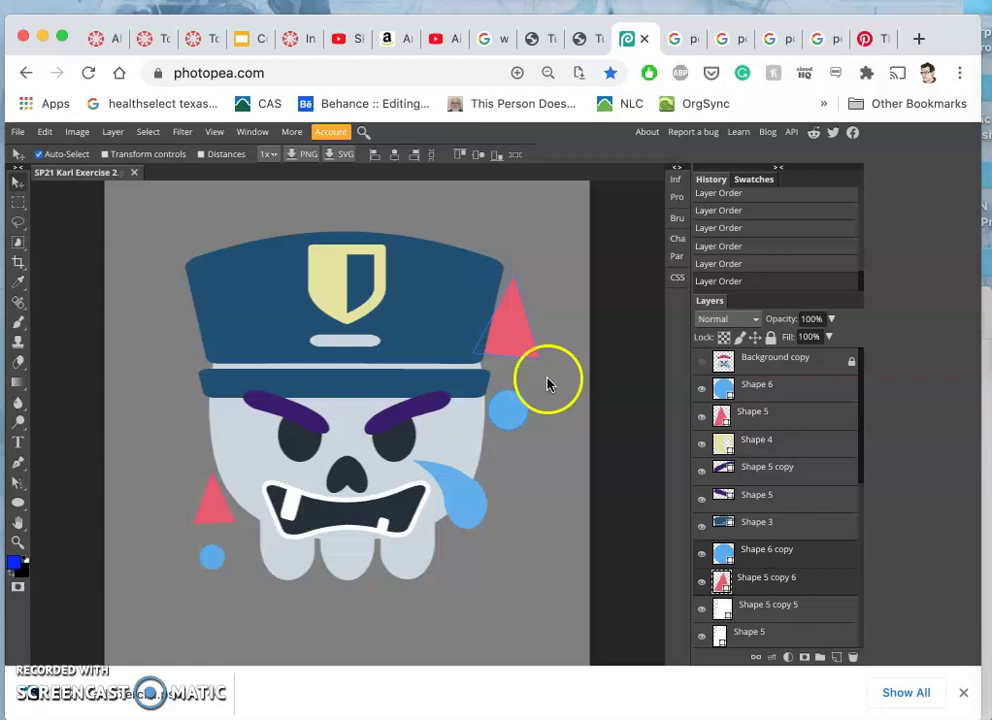
# - Open the Layer Style settings for the blue circle layer Shape 6 copy and move the dialog clear of that circle
pyautogui.click(828, 559)
pyautogui.click(798, 550)
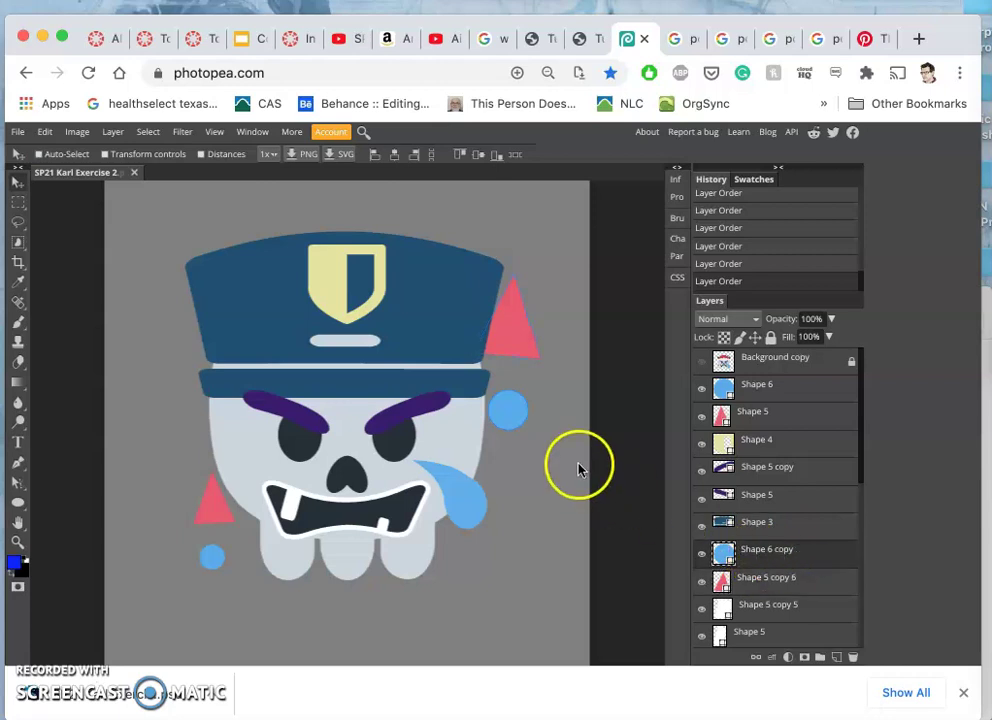
pyautogui.doubleClick(820, 563)
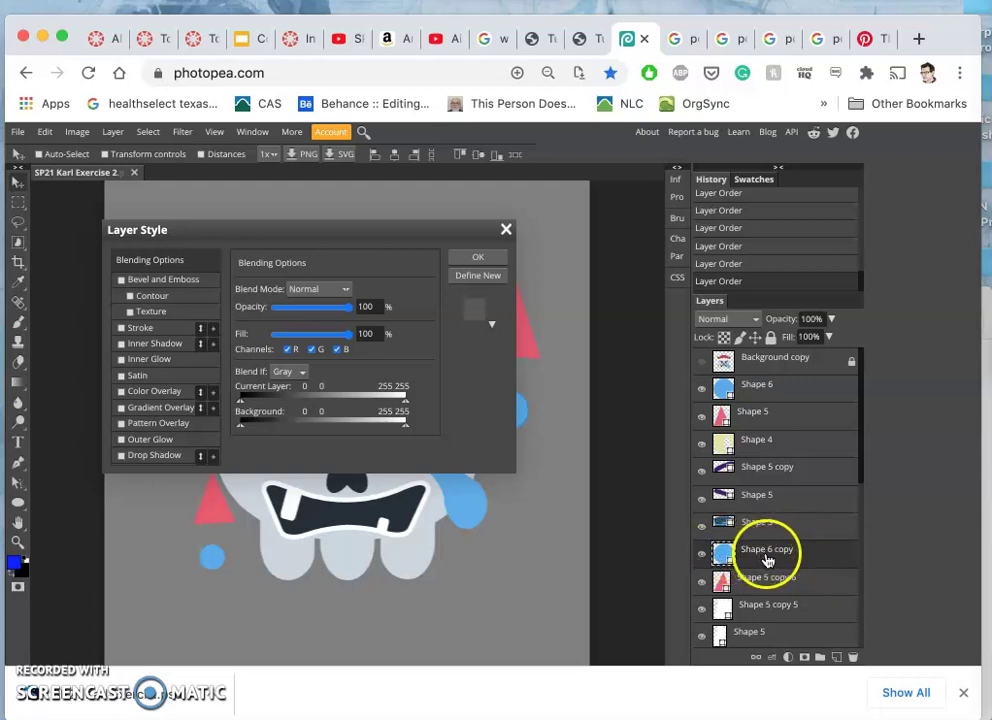
pyautogui.moveTo(782, 557); pyautogui.dragTo(804, 555)
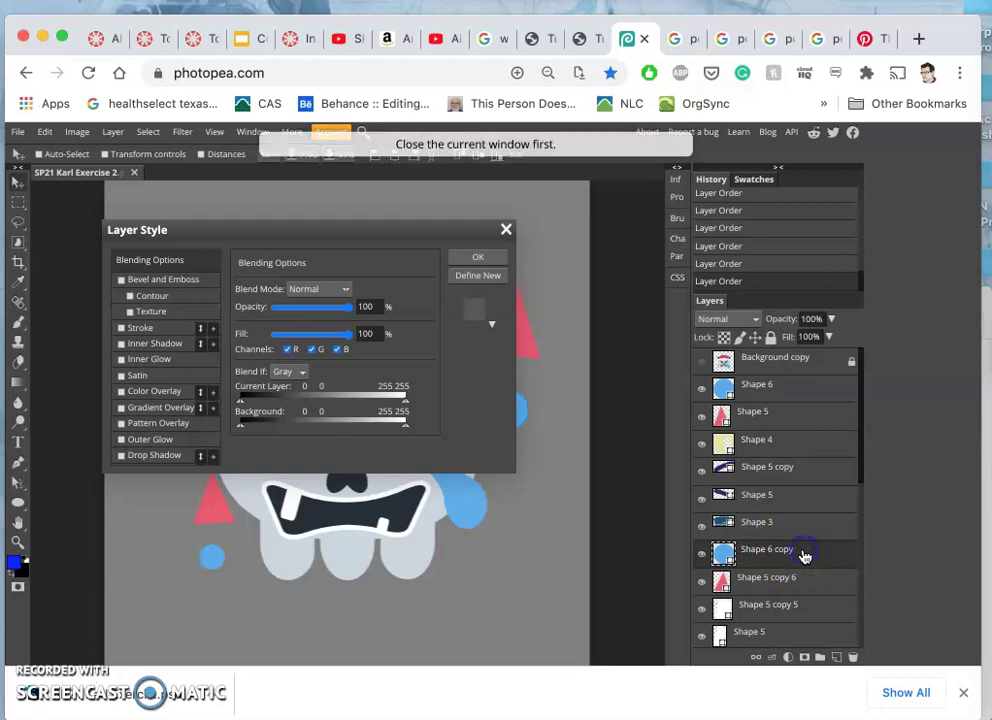
pyautogui.doubleClick(775, 556)
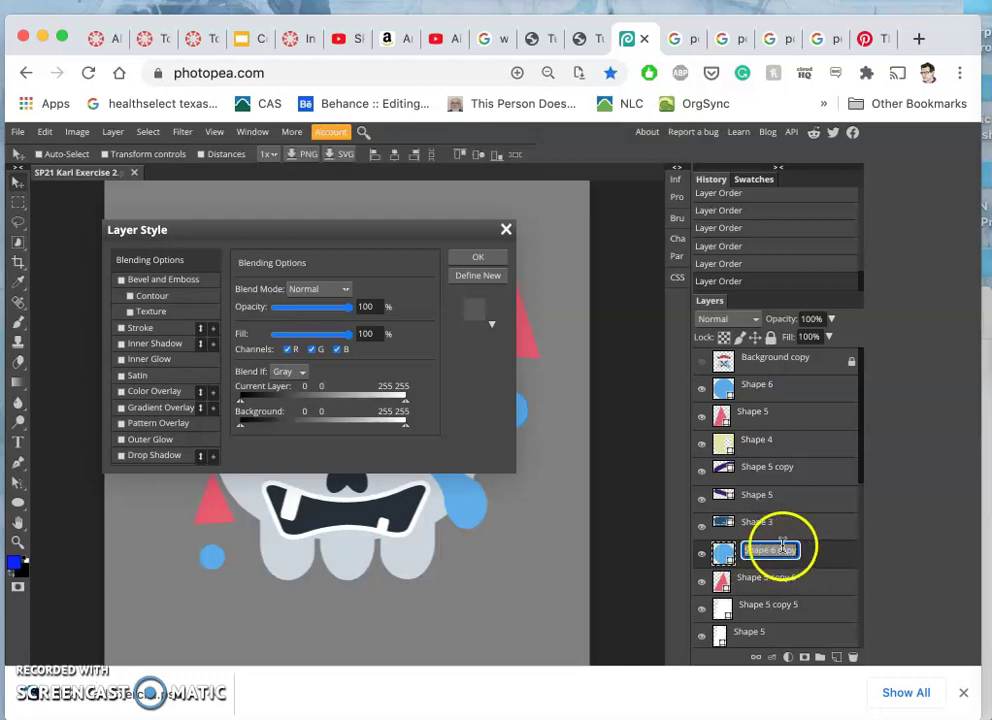
pyautogui.click(815, 557)
pyautogui.click(815, 557)
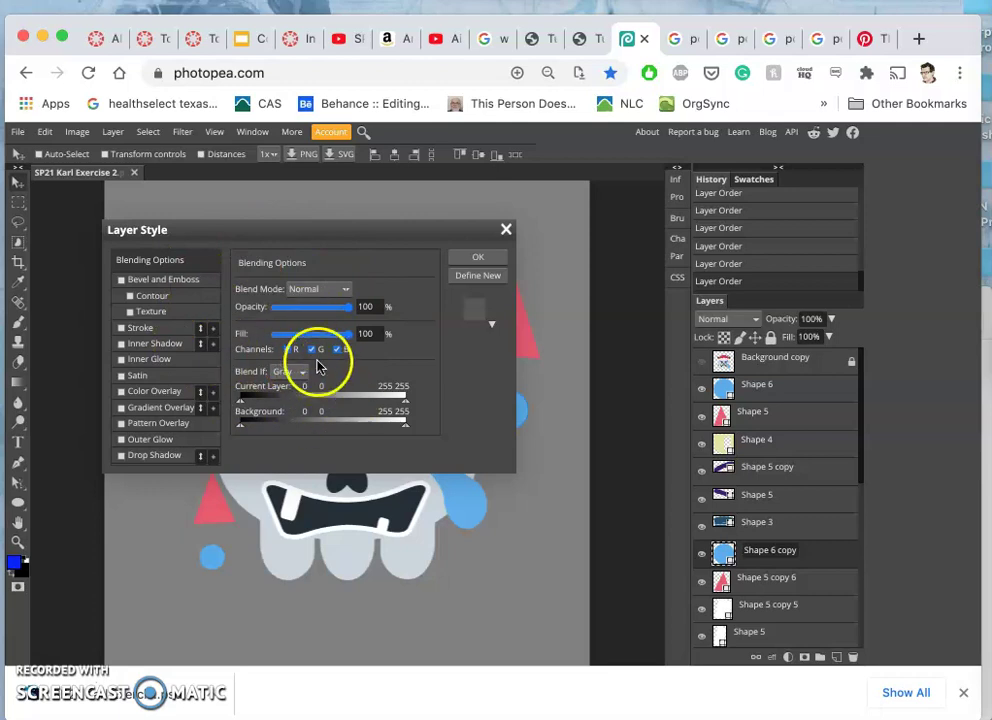
pyautogui.moveTo(365, 238); pyautogui.dragTo(305, 209)
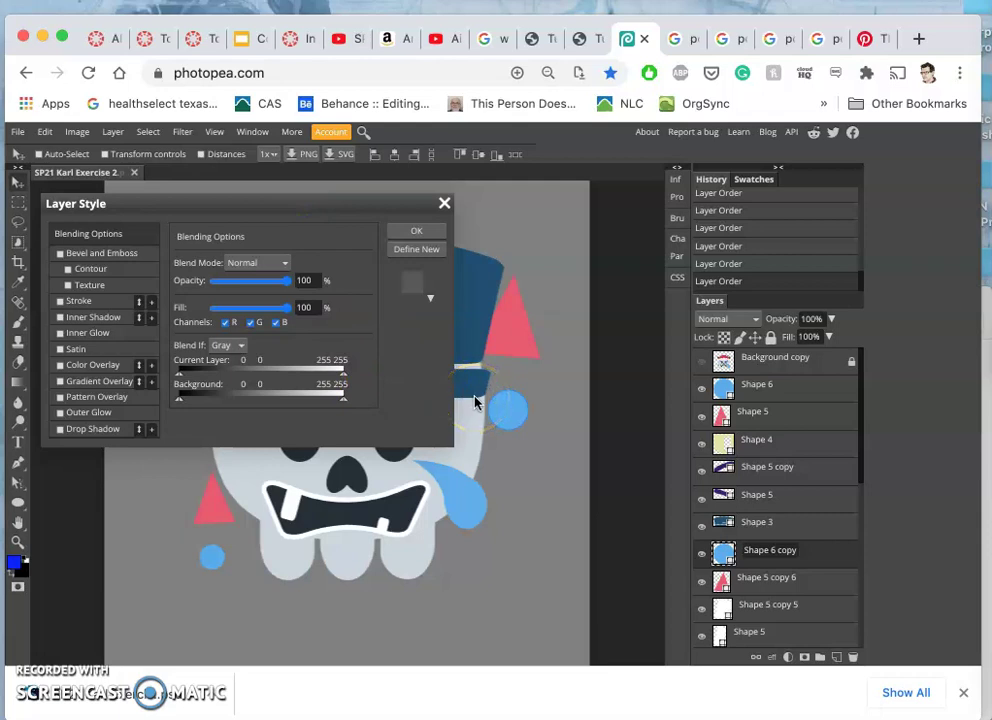
# - Dismiss the browser's downloads bar and examine the glow of the police lights in the Pinterest photo before returning to Photopea
pyautogui.moveTo(463, 395); pyautogui.dragTo(521, 441)
pyautogui.click(549, 496)
pyautogui.click(962, 694)
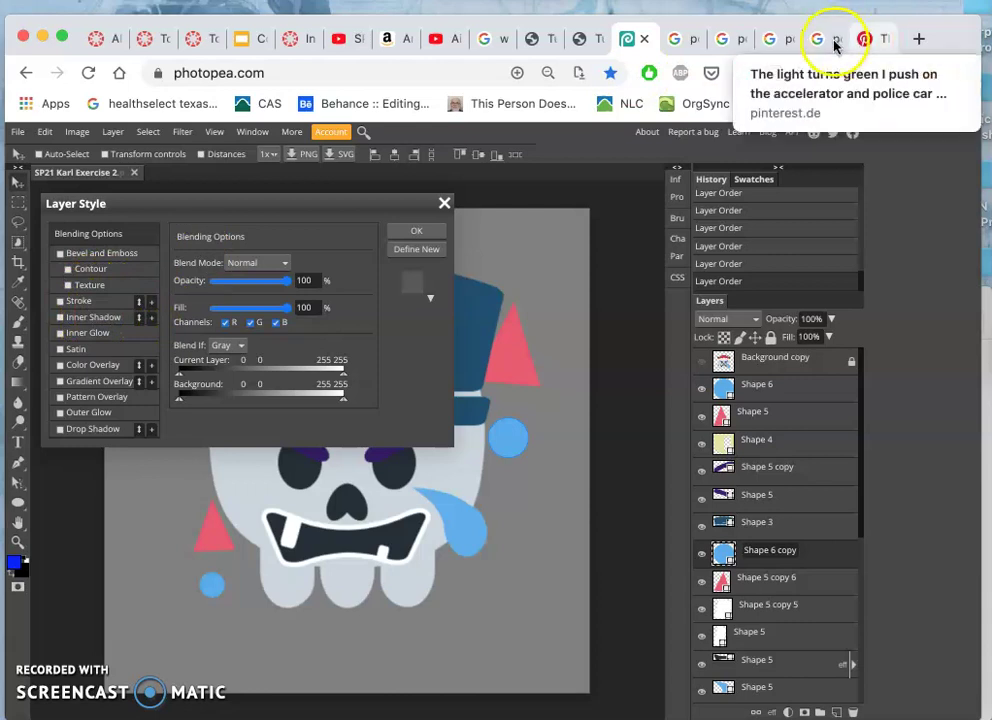
pyautogui.click(886, 40)
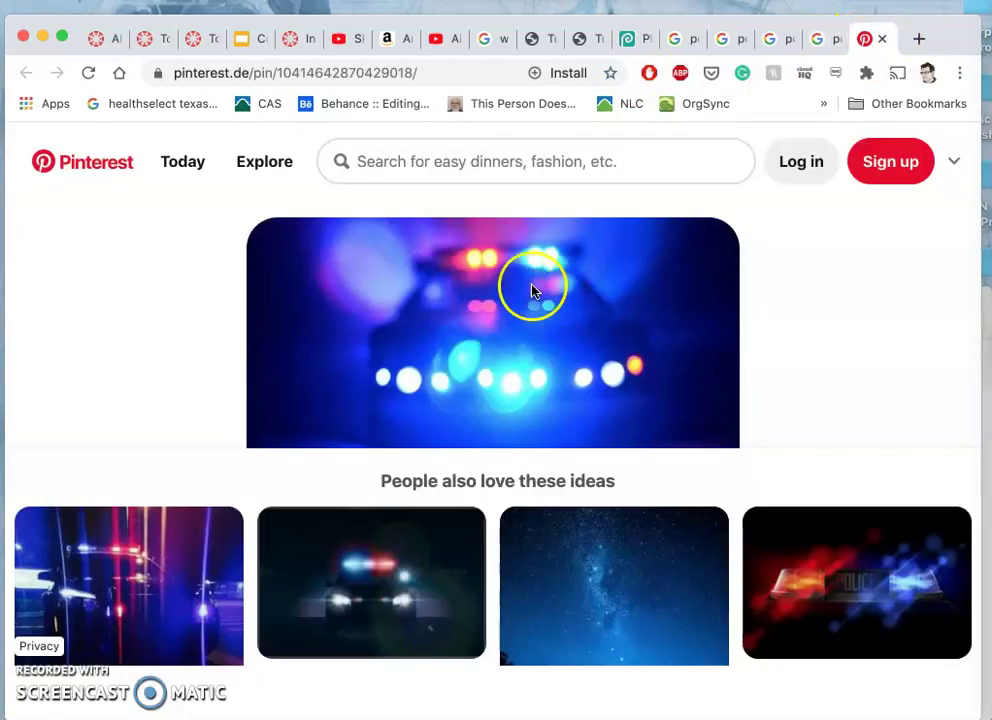
pyautogui.click(637, 40)
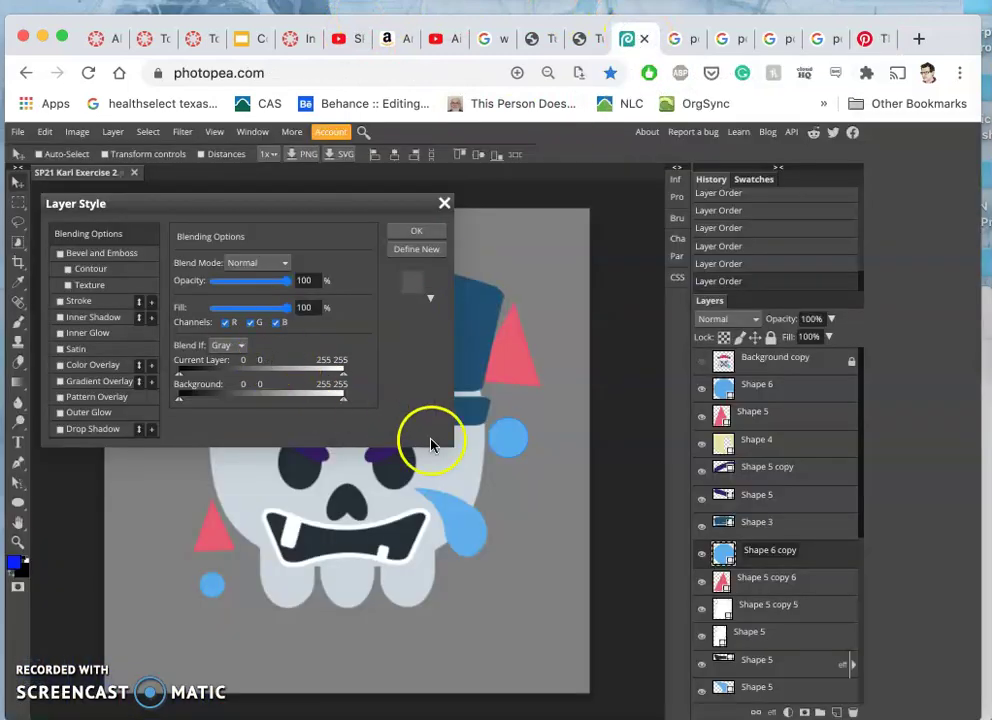
# - Add an Outer Glow to Shape 6 copy with 25% spread and a size of 54 px
pyautogui.click(72, 414)
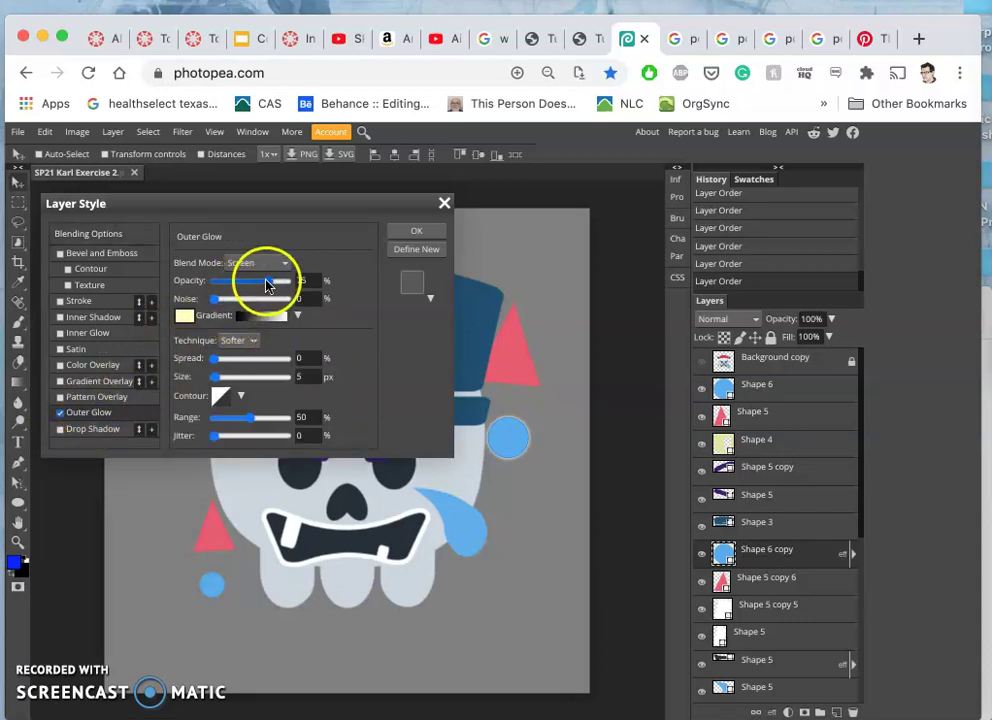
pyautogui.click(222, 378)
pyautogui.moveTo(244, 388); pyautogui.dragTo(233, 366)
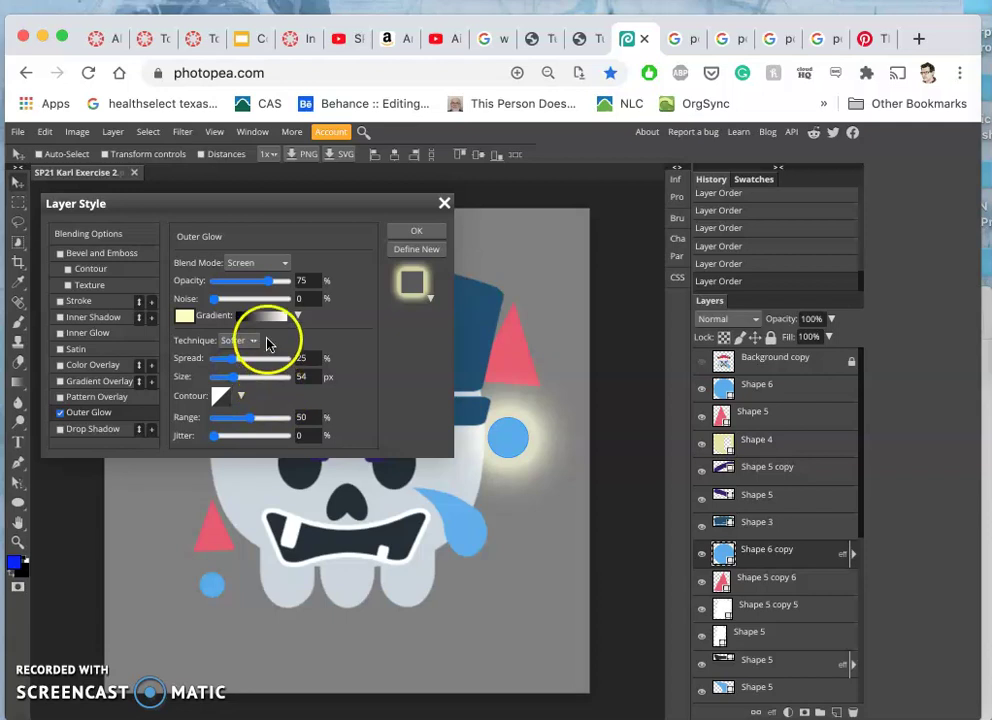
# - Set the circle's outer glow color to cyan 00ffff, consulting the Pinterest police lights photo as reference
pyautogui.click(186, 317)
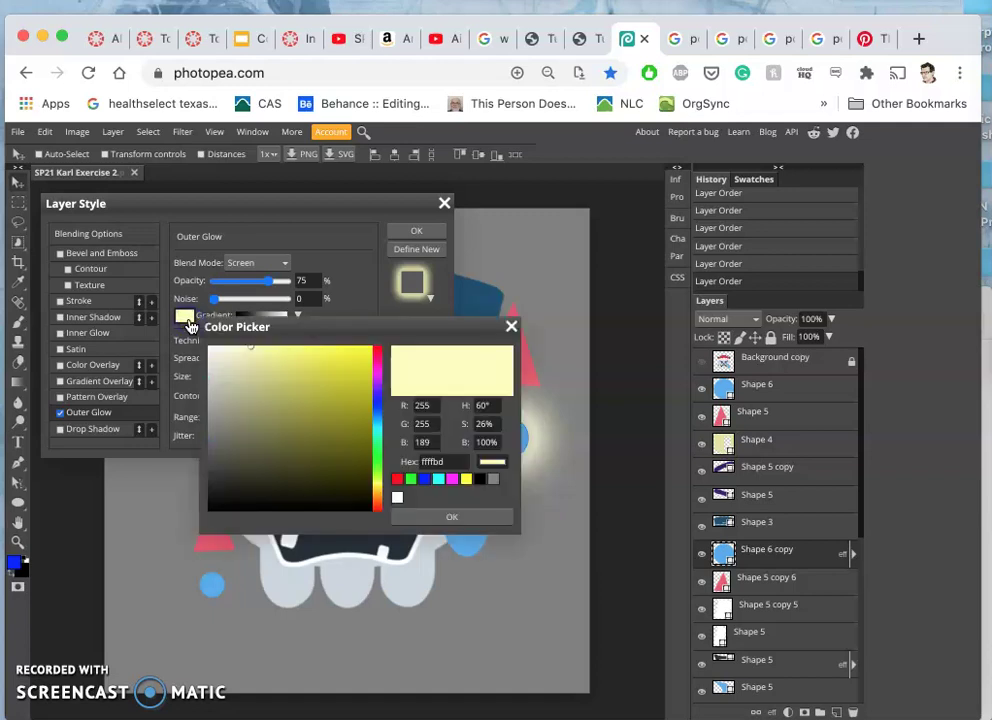
pyautogui.click(884, 44)
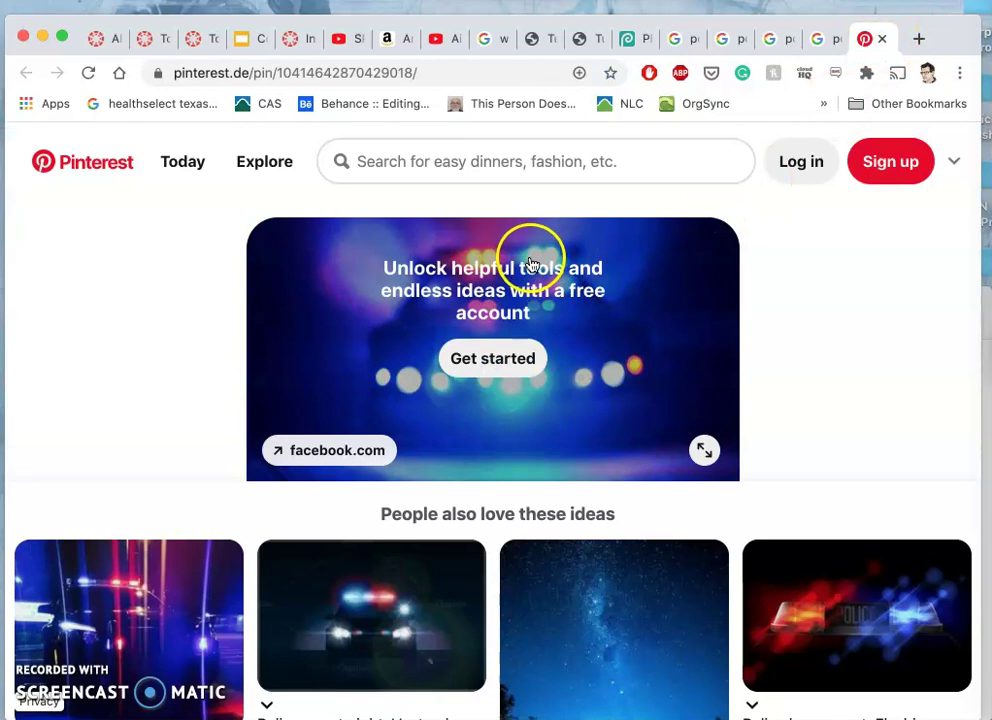
pyautogui.click(645, 40)
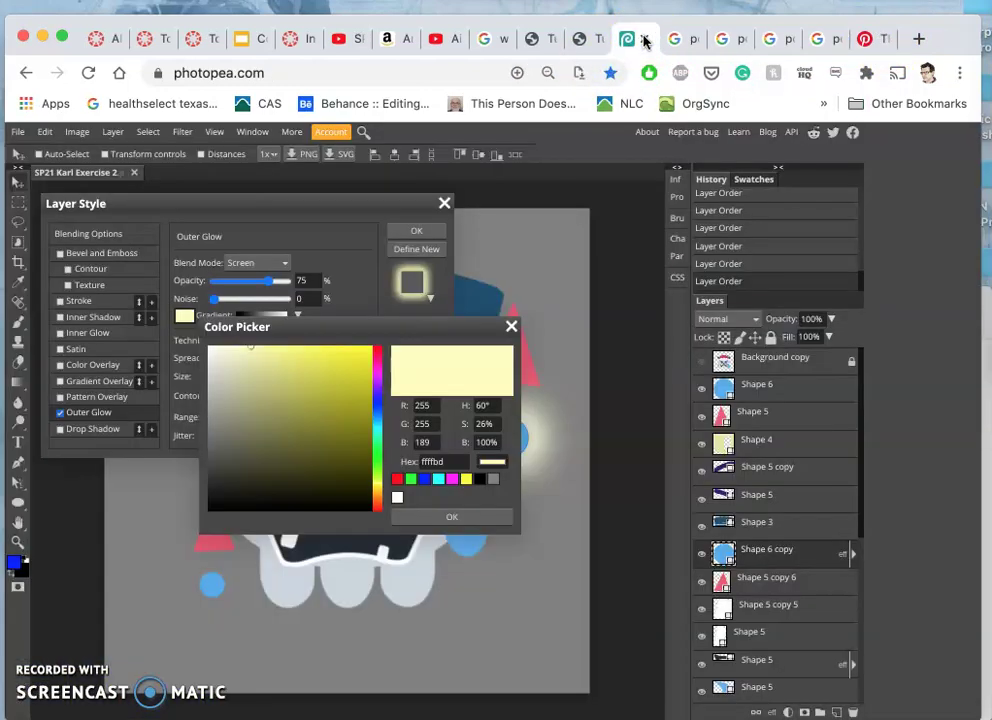
pyautogui.click(378, 433)
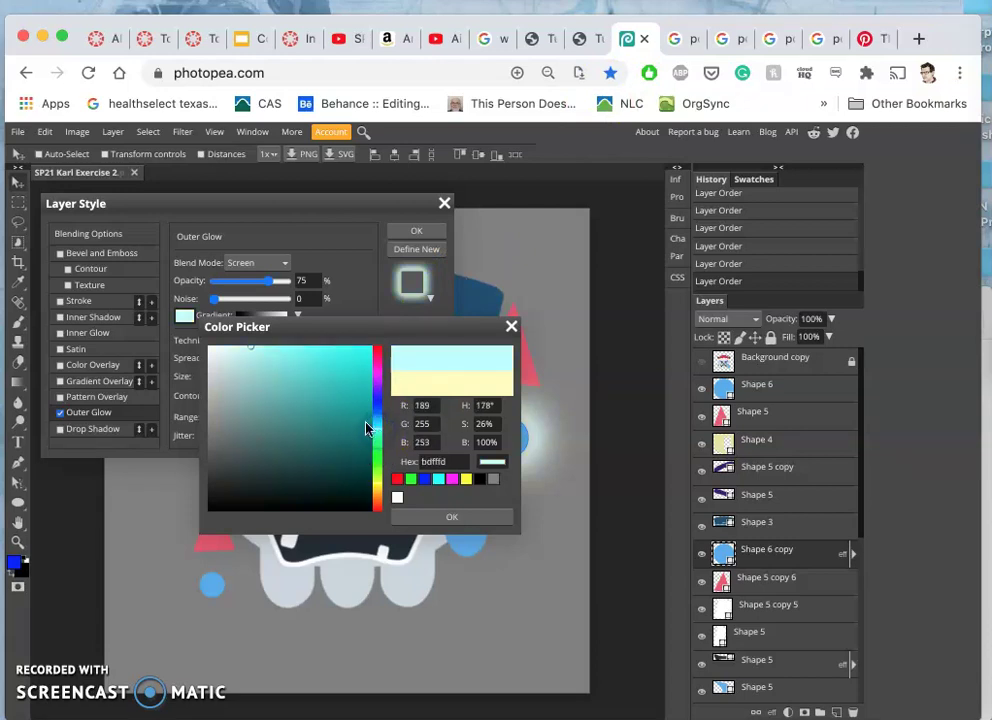
pyautogui.click(259, 356)
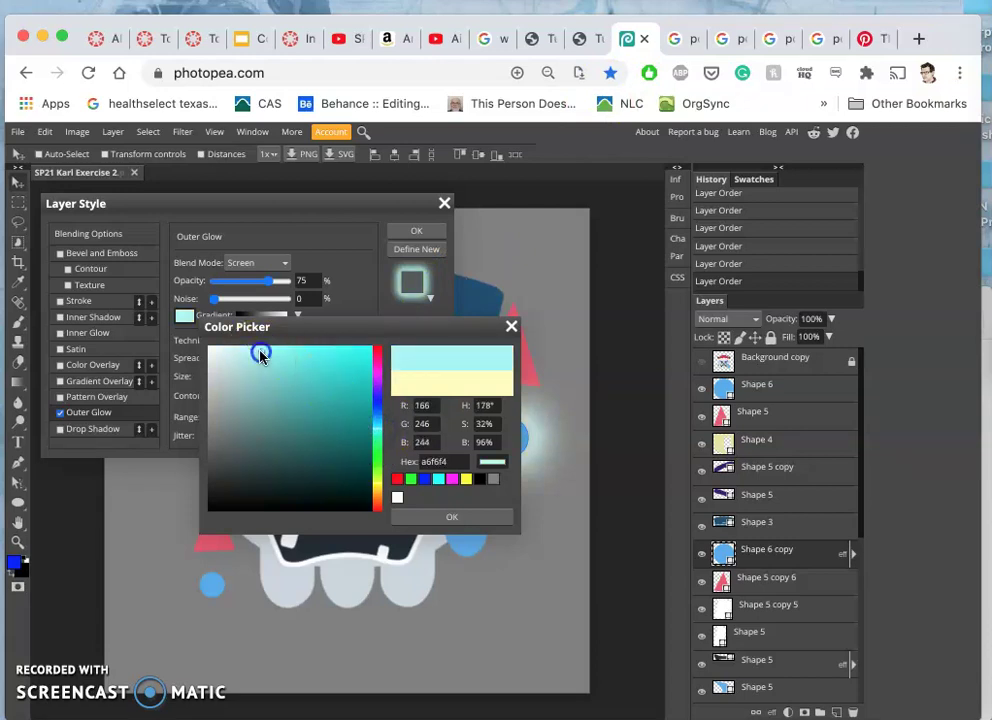
pyautogui.moveTo(262, 356); pyautogui.dragTo(263, 362)
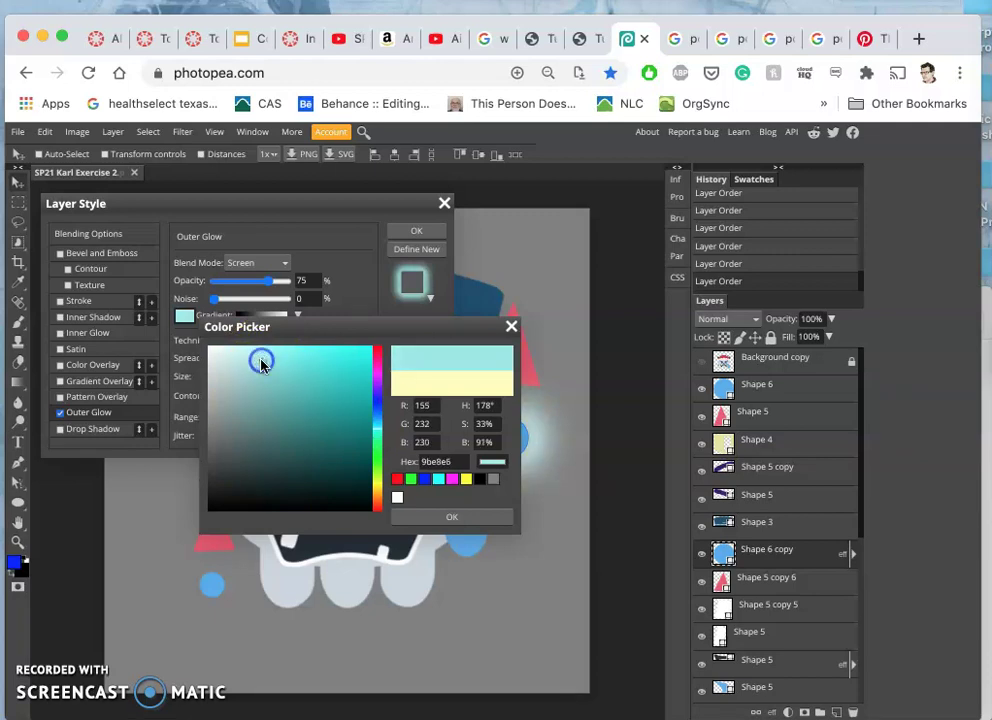
pyautogui.click(438, 480)
pyautogui.click(447, 517)
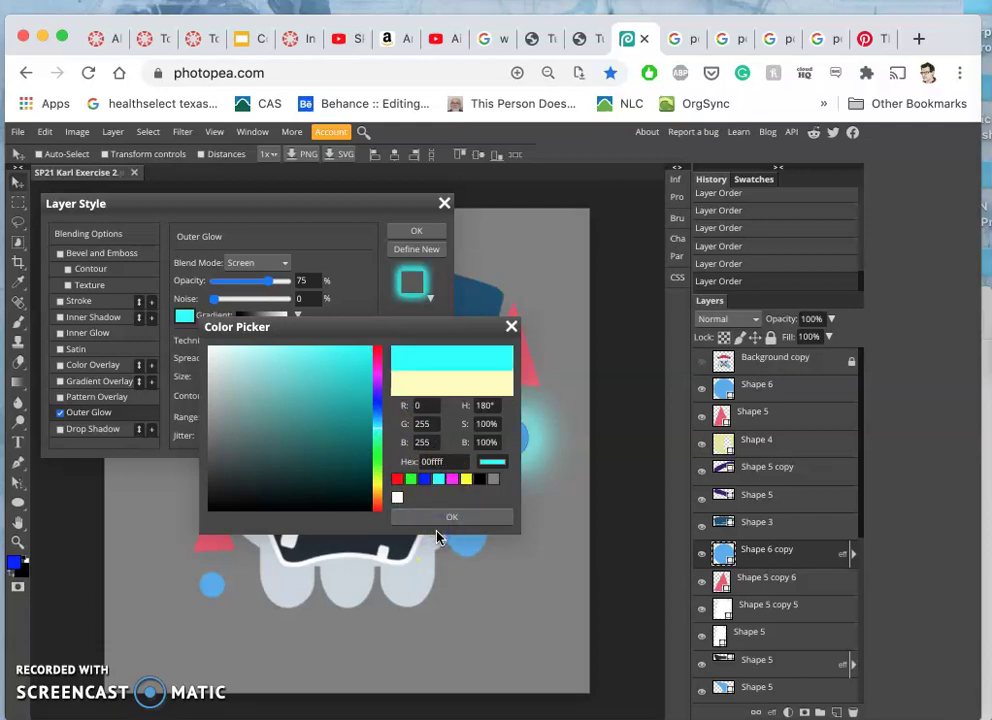
pyautogui.click(438, 521)
pyautogui.click(540, 458)
pyautogui.click(507, 437)
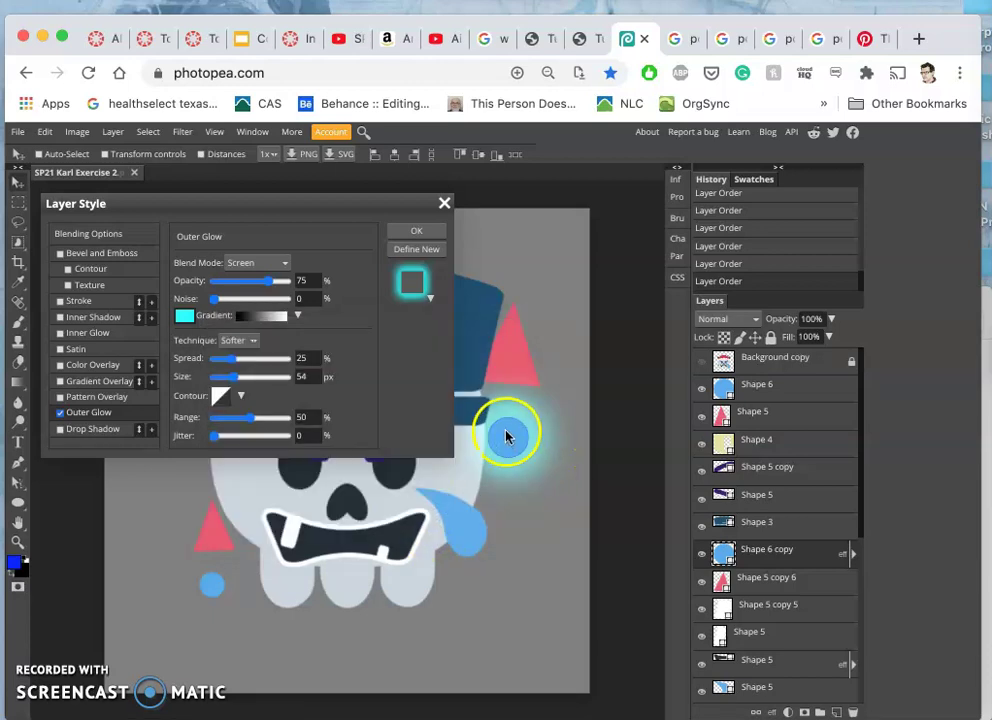
# - Set the circle's outer glow to 100% opacity, 73% jitter and 31% noise
pyautogui.moveTo(270, 289); pyautogui.dragTo(312, 285)
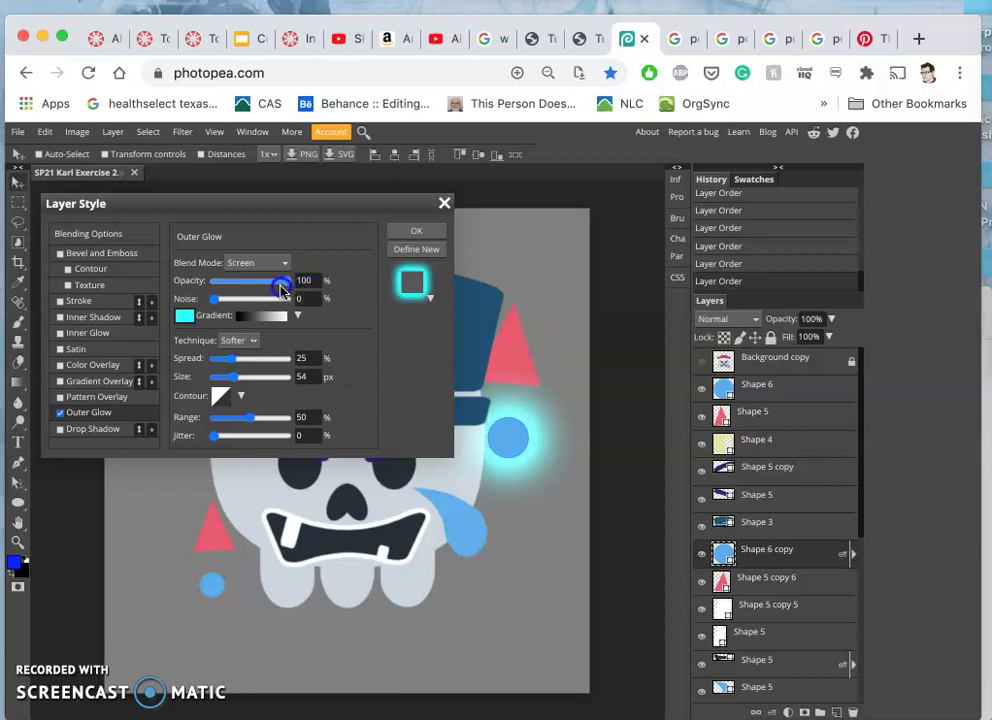
pyautogui.moveTo(282, 289); pyautogui.dragTo(303, 288)
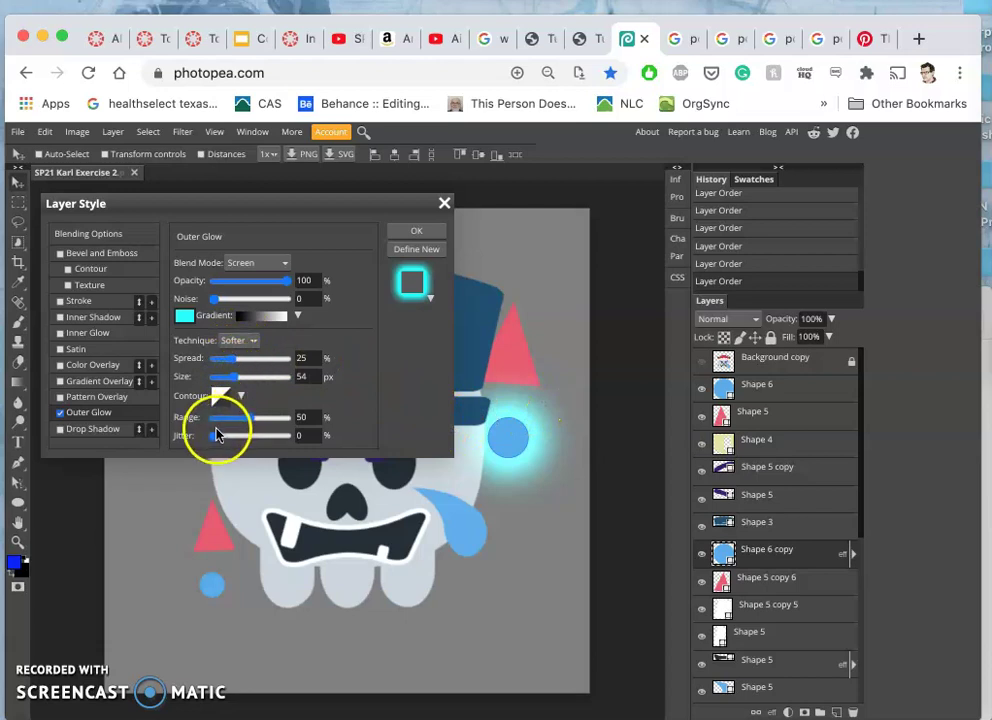
pyautogui.moveTo(215, 435); pyautogui.dragTo(265, 437)
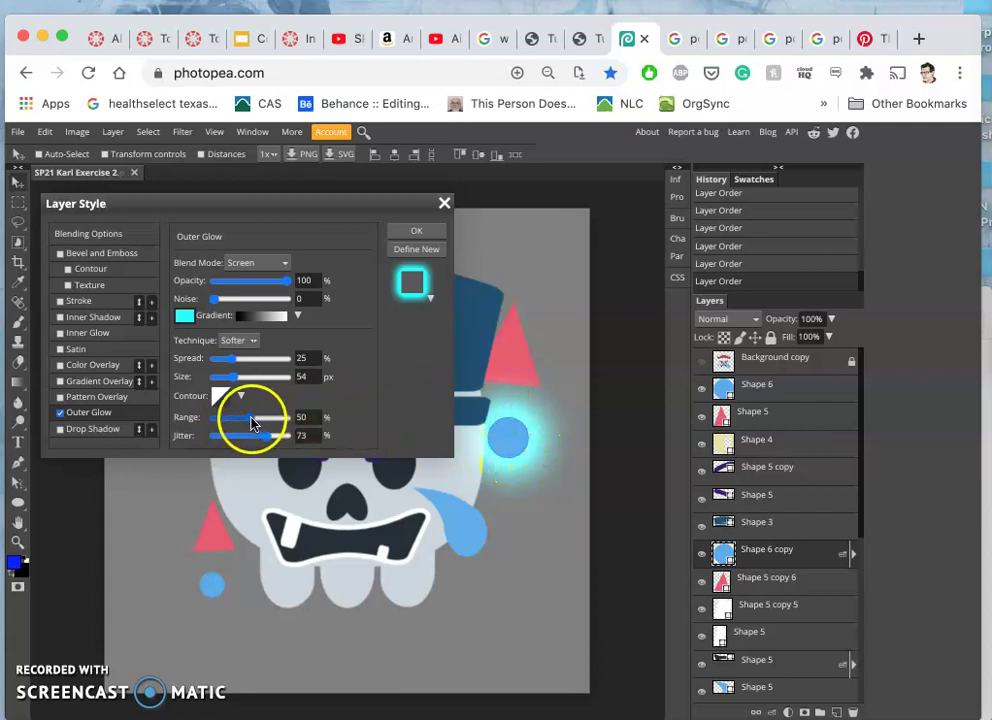
pyautogui.moveTo(213, 305); pyautogui.dragTo(248, 305)
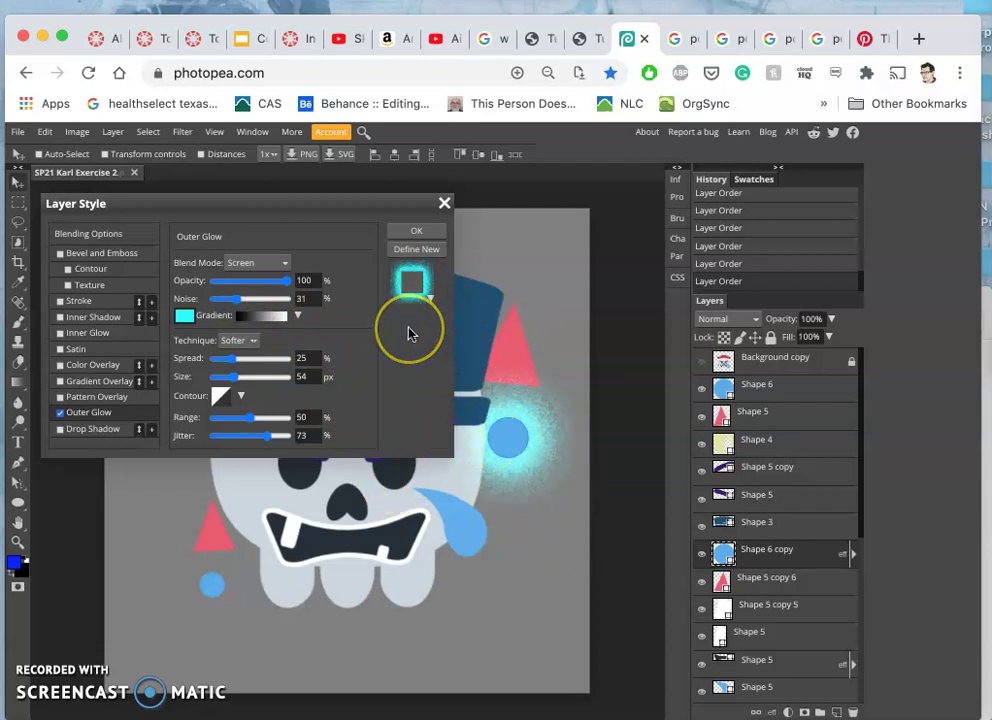
pyautogui.moveTo(532, 444); pyautogui.dragTo(505, 443)
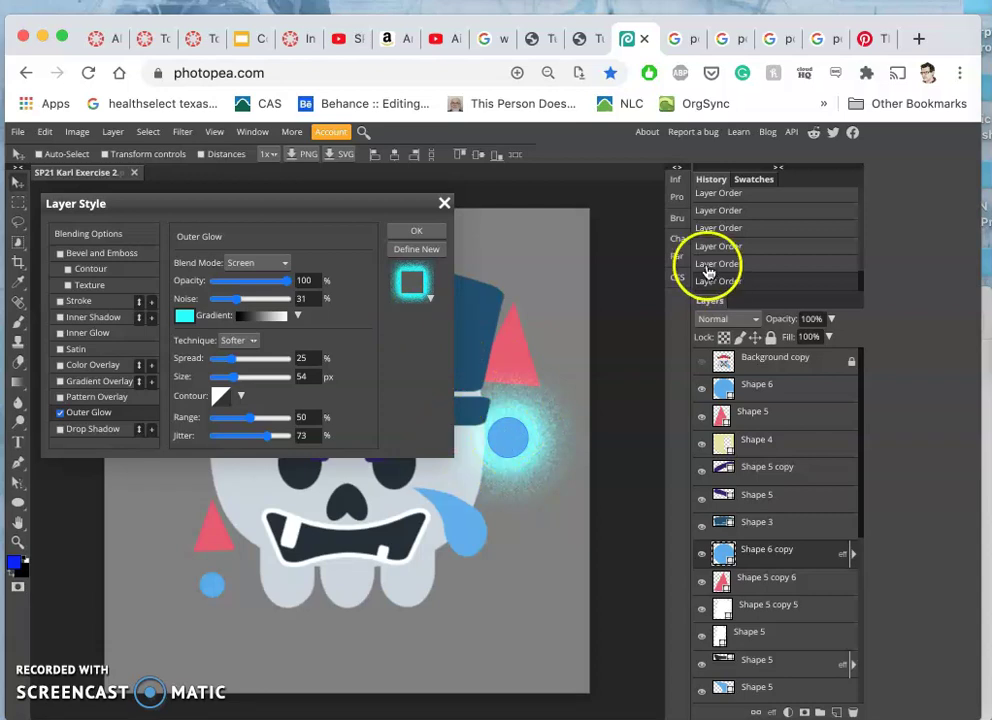
# - Add a white ffffff Color Overlay to the circle, consulting the Pinterest police lights photo as reference
pyautogui.click(884, 44)
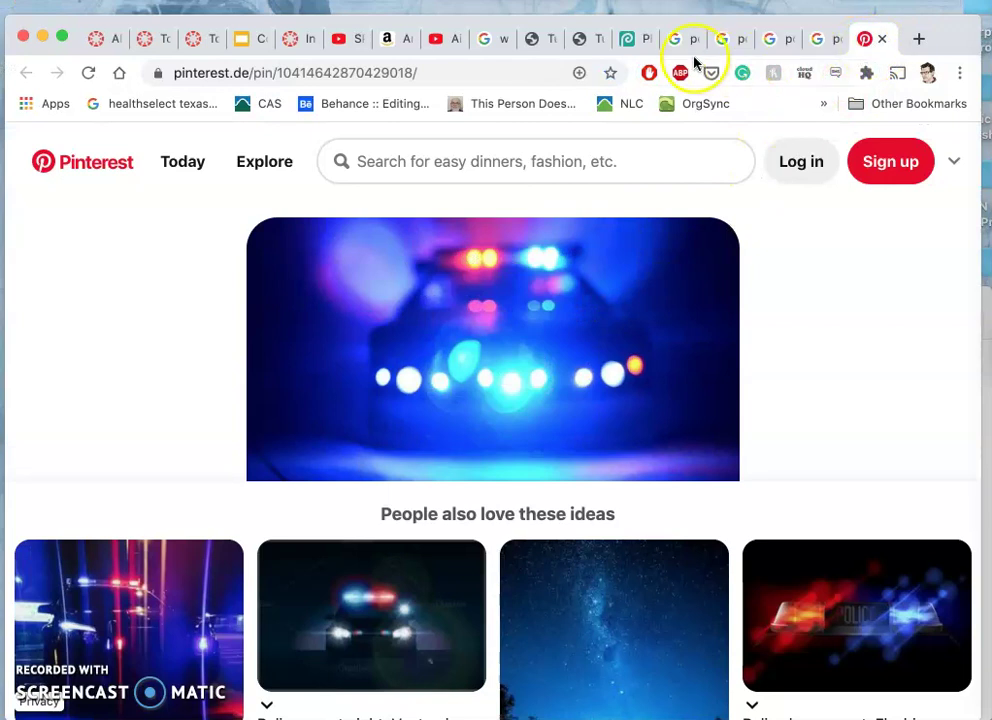
pyautogui.click(638, 44)
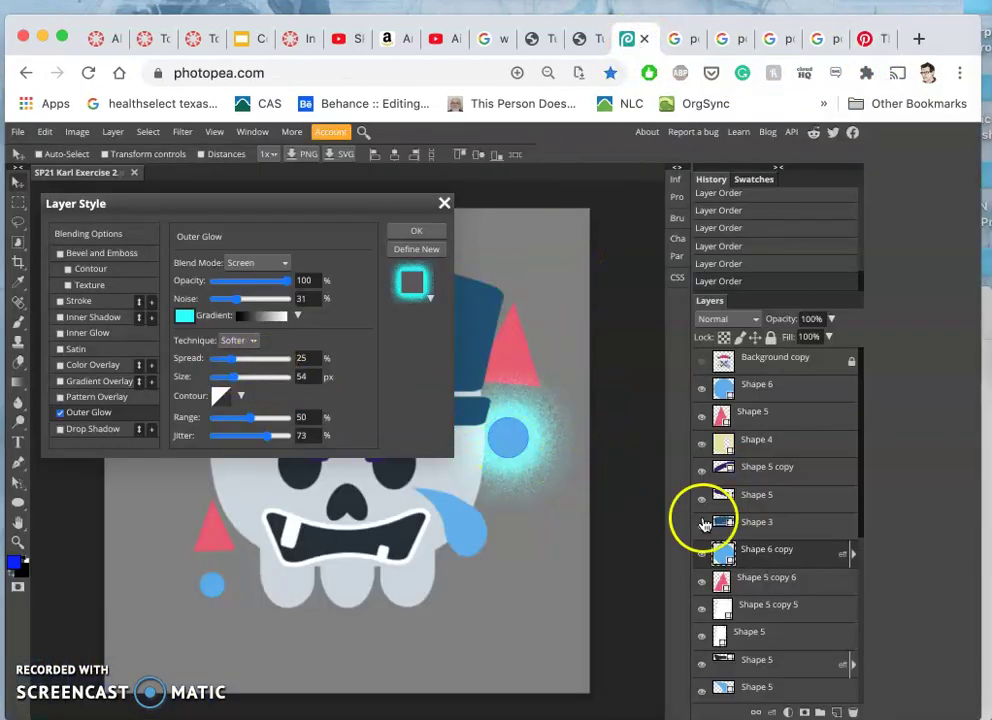
pyautogui.click(66, 365)
pyautogui.click(75, 365)
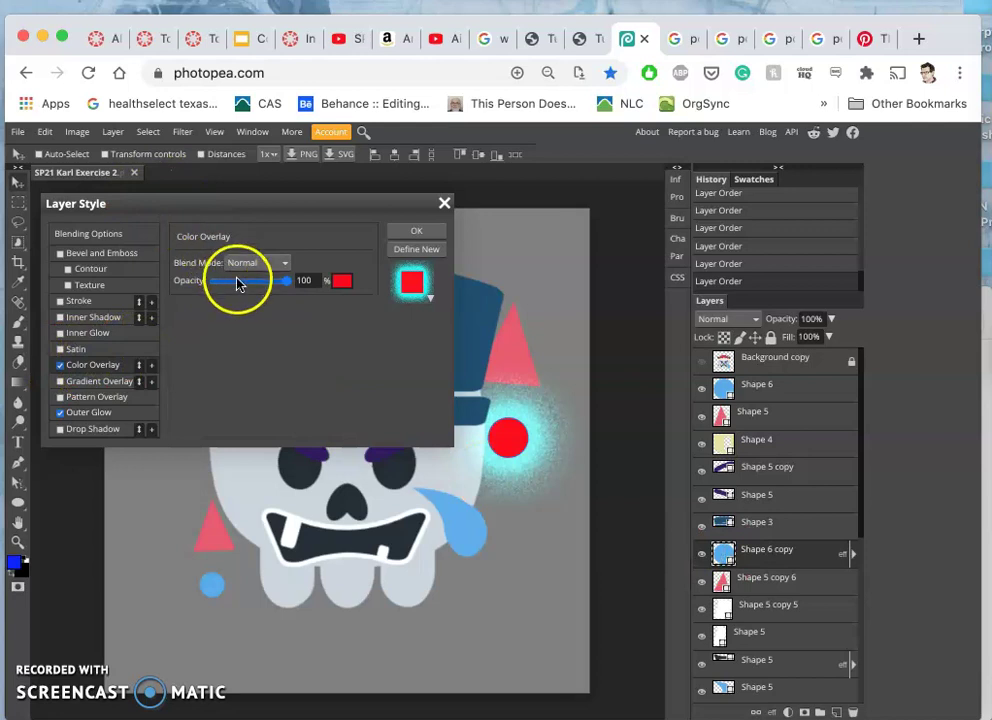
pyautogui.click(342, 281)
pyautogui.moveTo(250, 364)
pyautogui.mouseDown()
pyautogui.moveTo(217, 359)
pyautogui.moveTo(210, 332)
pyautogui.moveTo(191, 332)
pyautogui.mouseUp()
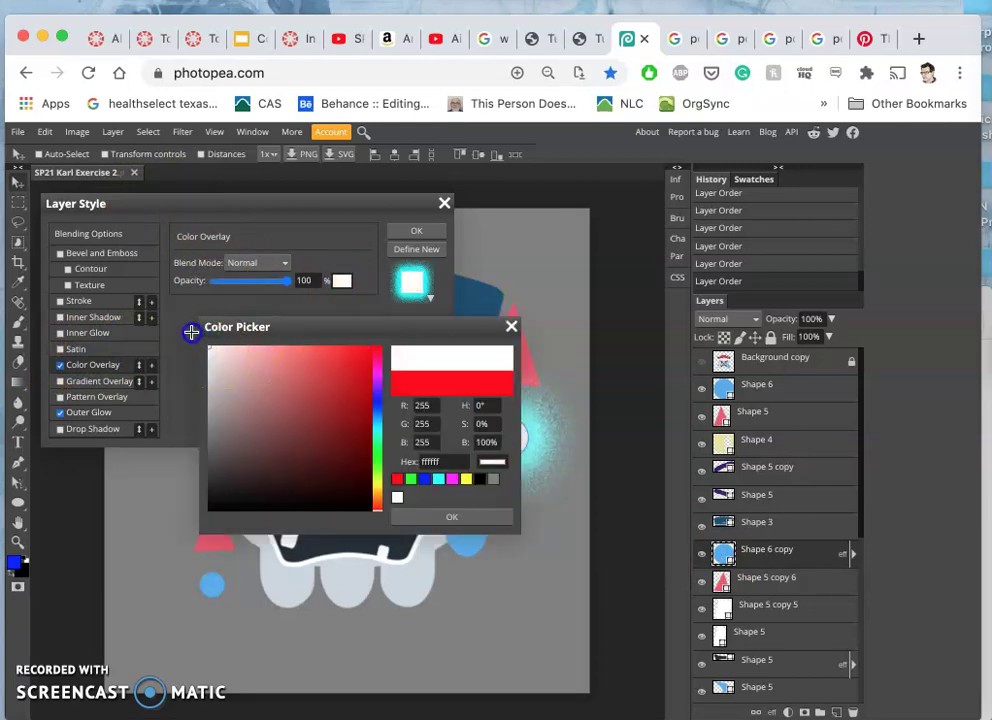
pyautogui.click(200, 333)
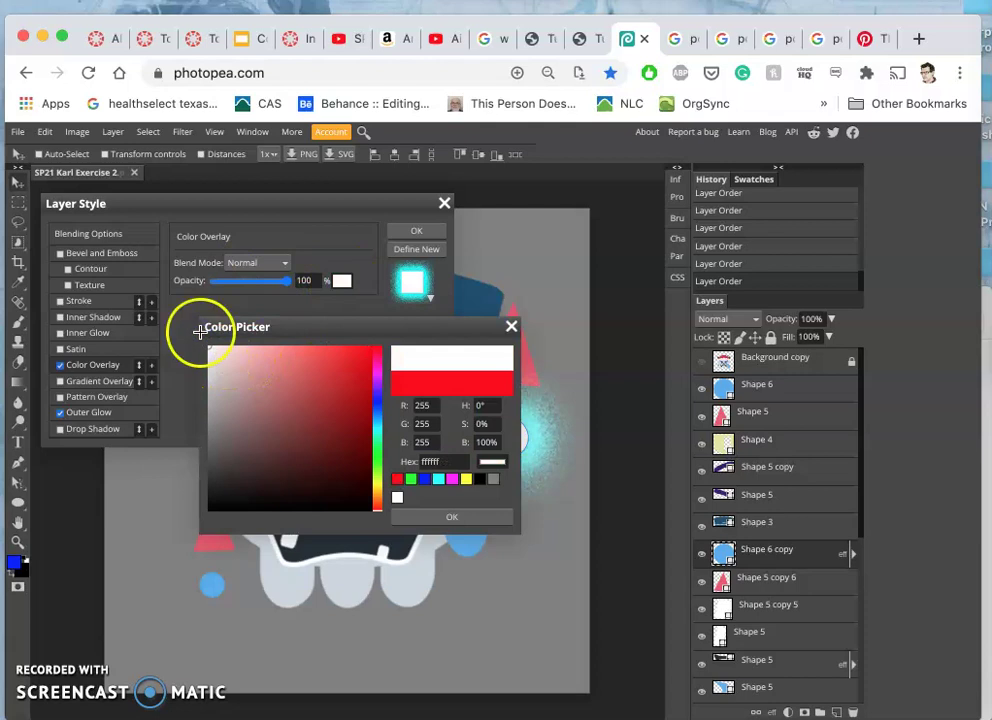
pyautogui.click(425, 520)
# - Lower the circle's Color Overlay opacity to 79% and apply the layer style
pyautogui.click(290, 282)
pyautogui.moveTo(273, 281)
pyautogui.mouseDown()
pyautogui.moveTo(261, 284)
pyautogui.moveTo(271, 285)
pyautogui.mouseUp()
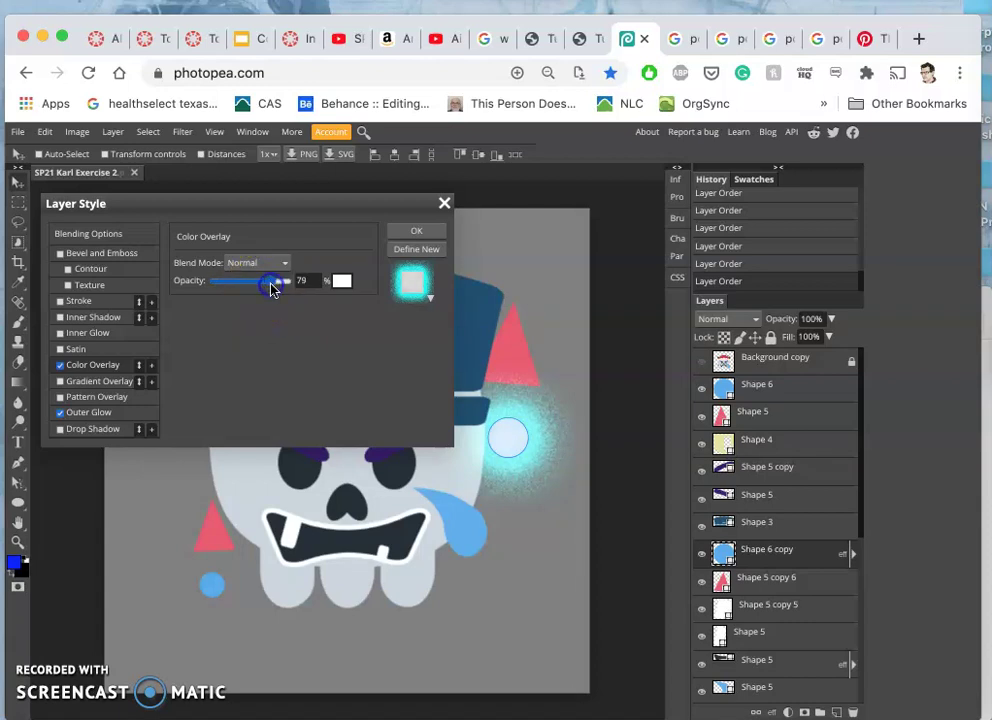
pyautogui.click(413, 229)
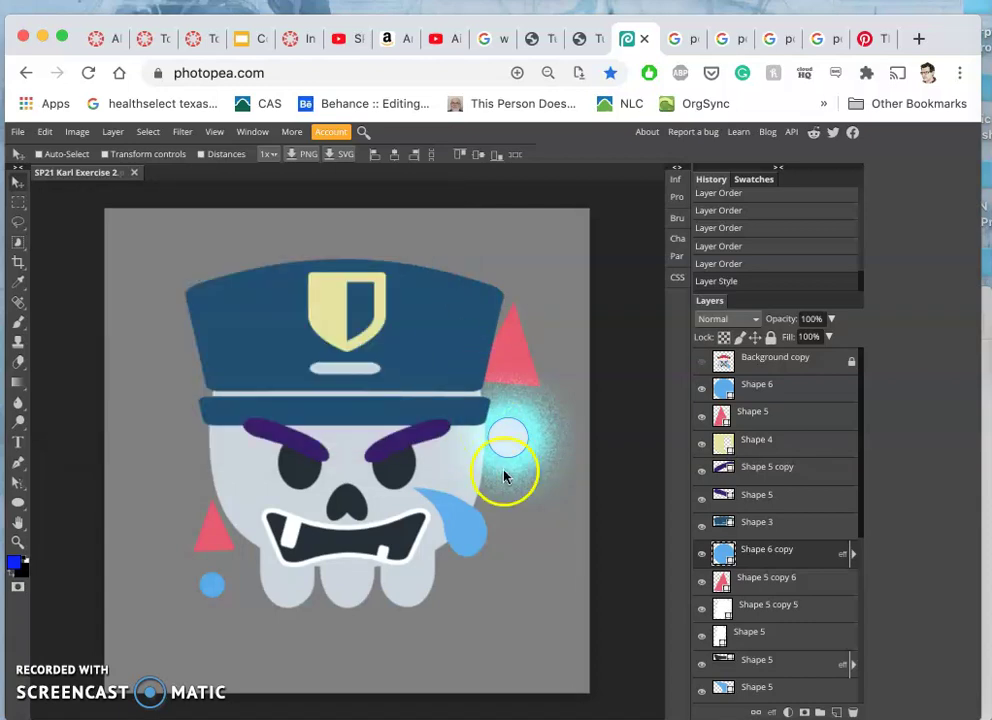
# - Move the Shape 6 copy layer down the stack to beneath the Background layer
pyautogui.click(765, 585)
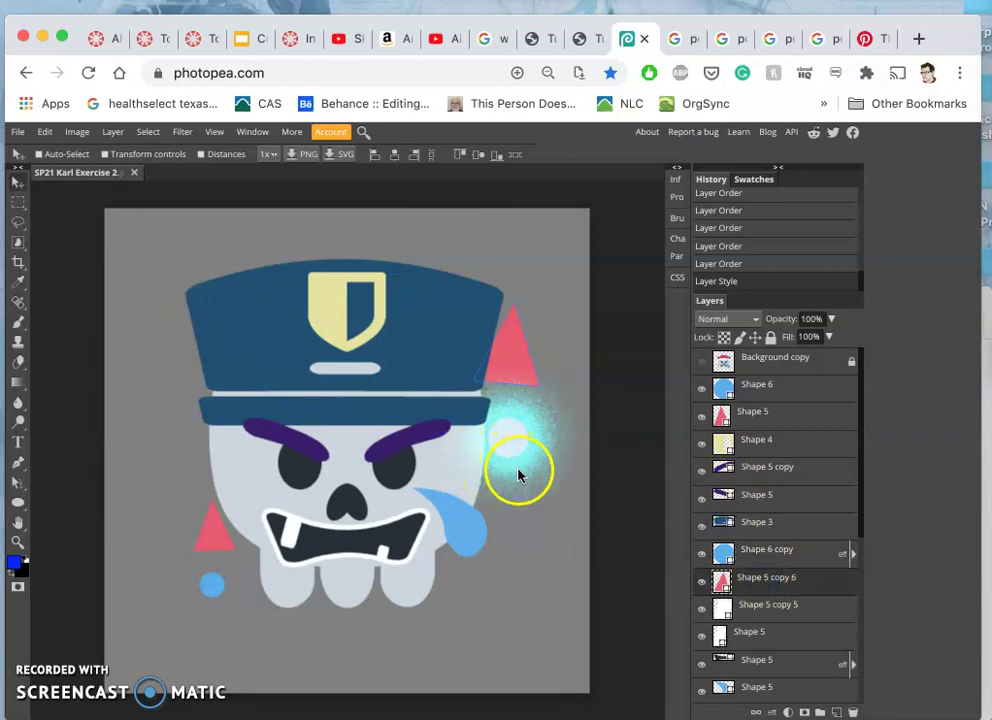
pyautogui.moveTo(410, 520)
pyautogui.mouseDown()
pyautogui.moveTo(443, 469)
pyautogui.moveTo(310, 562)
pyautogui.mouseUp()
pyautogui.press('super+equal')
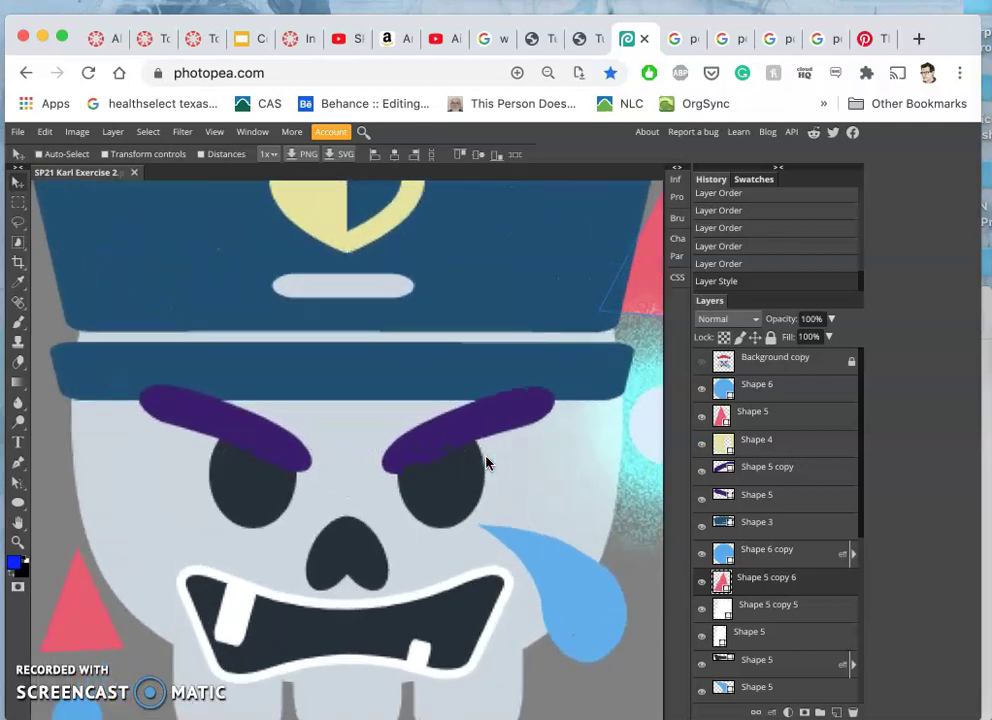
pyautogui.hscroll(5, 487, 460)
pyautogui.moveTo(458, 416); pyautogui.dragTo(476, 481)
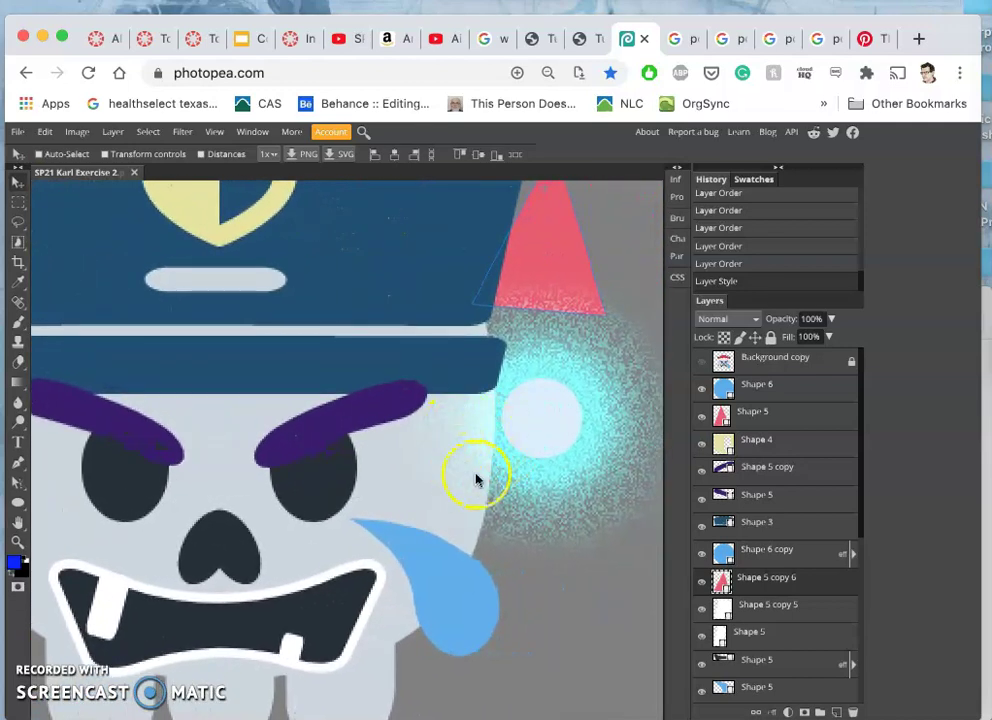
pyautogui.click(768, 558)
pyautogui.press('super+bracketleft')
pyautogui.press('super+bracketleft')
pyautogui.press('super+bracketleft')
pyautogui.press('super+bracketleft')
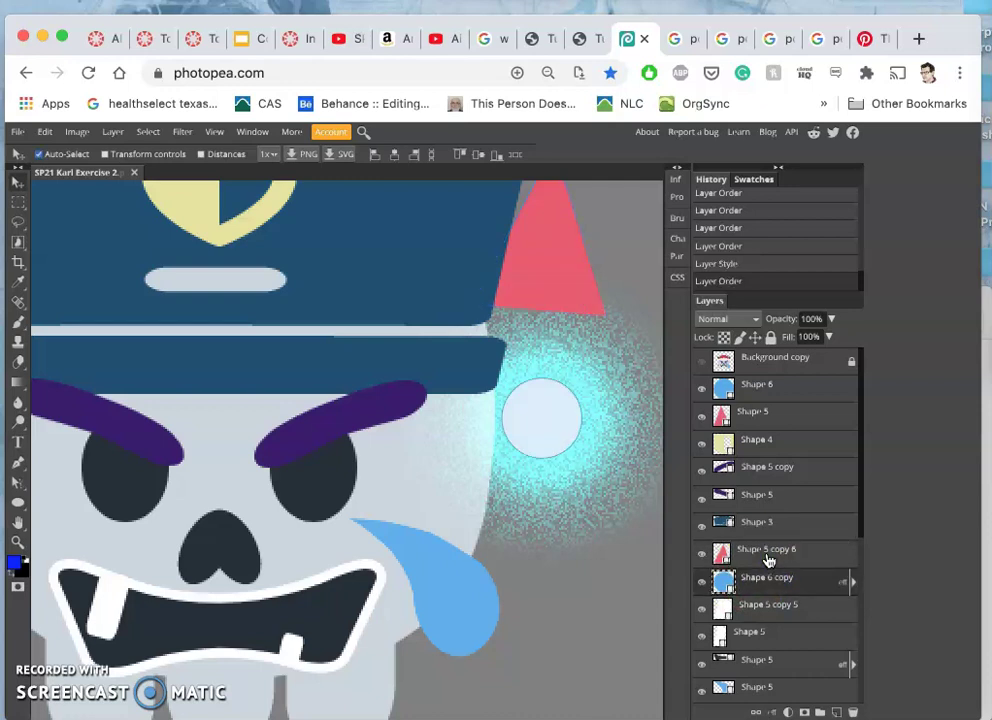
pyautogui.press('super+bracketleft')
pyautogui.press('super+bracketleft')
pyautogui.press('super+bracketleft')
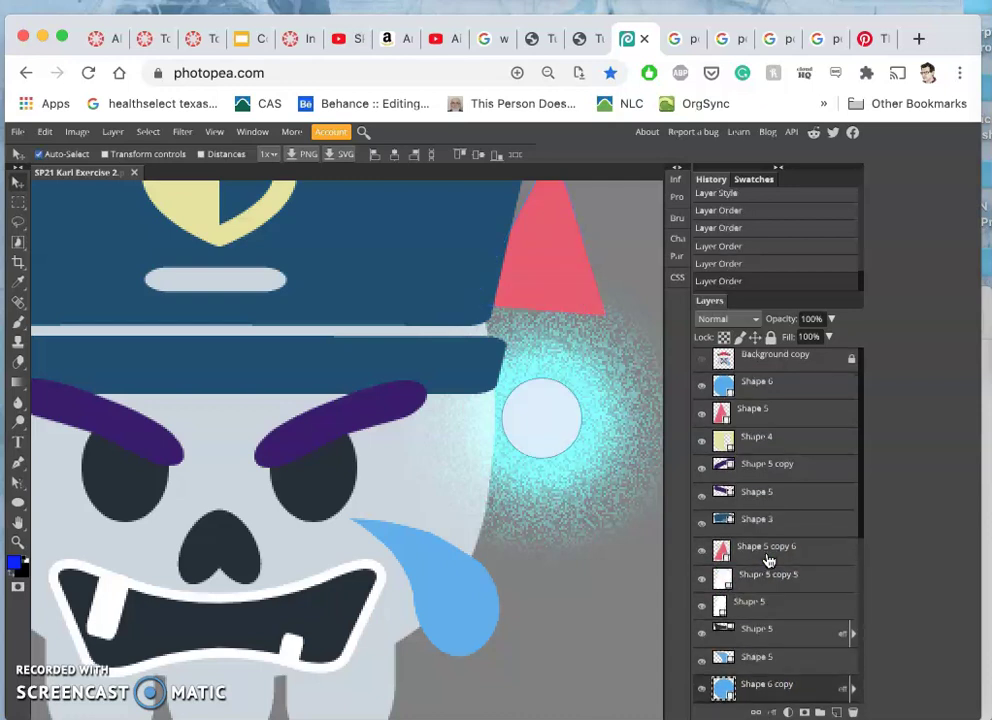
pyautogui.press('super+bracketleft')
pyautogui.press('super+bracketleft')
pyautogui.press('super+bracketleft')
pyautogui.press('super+bracketleft')
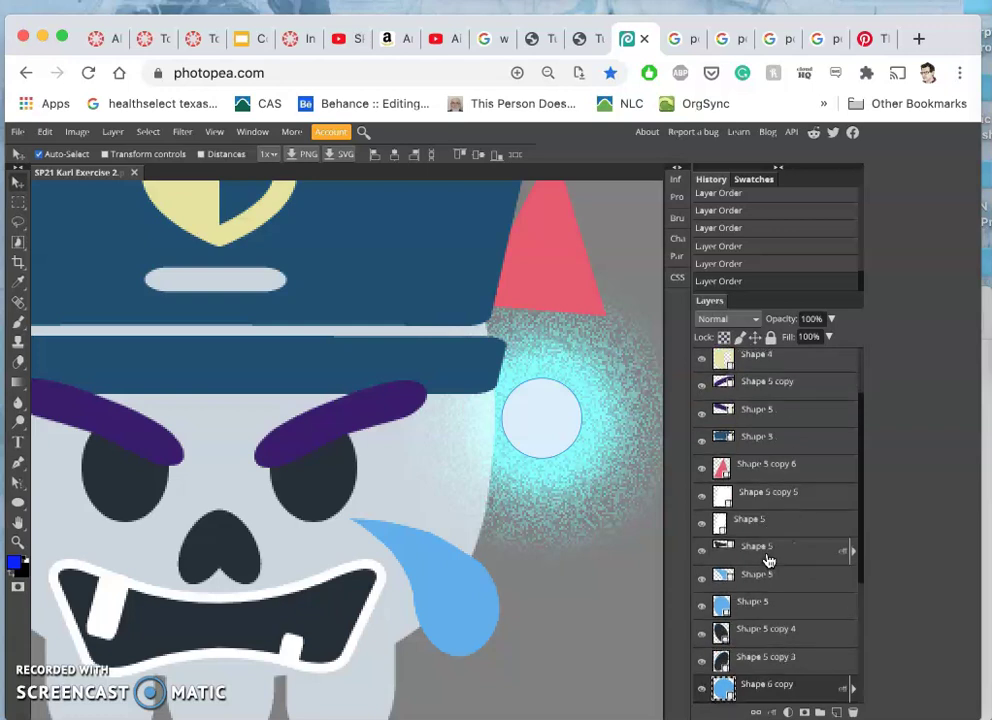
pyautogui.press('super+bracketleft')
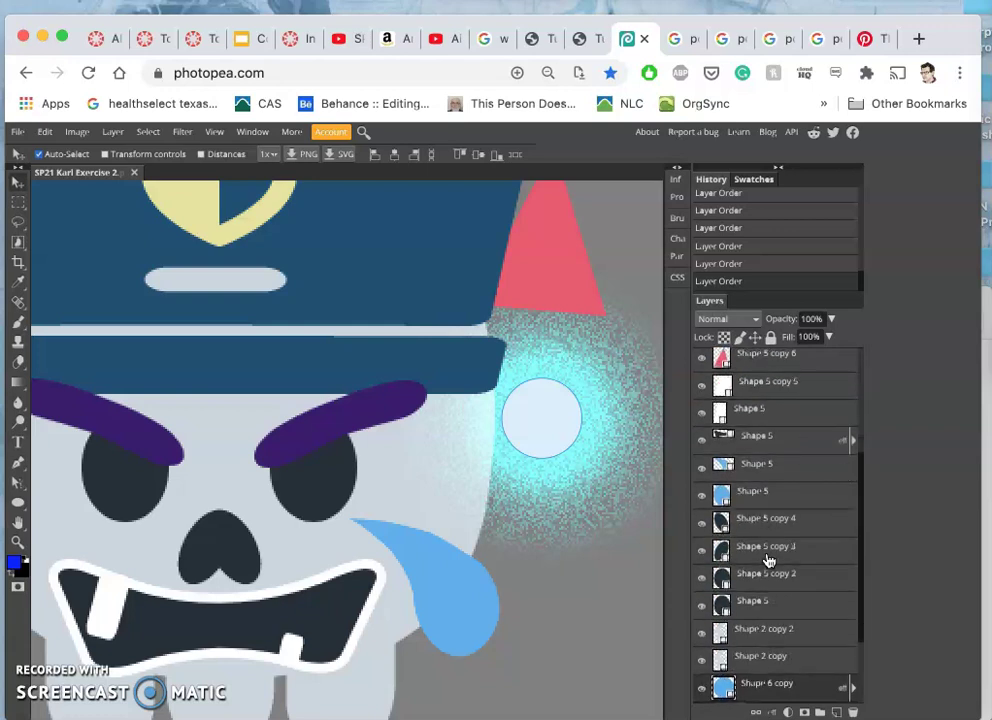
pyautogui.press('super+bracketleft')
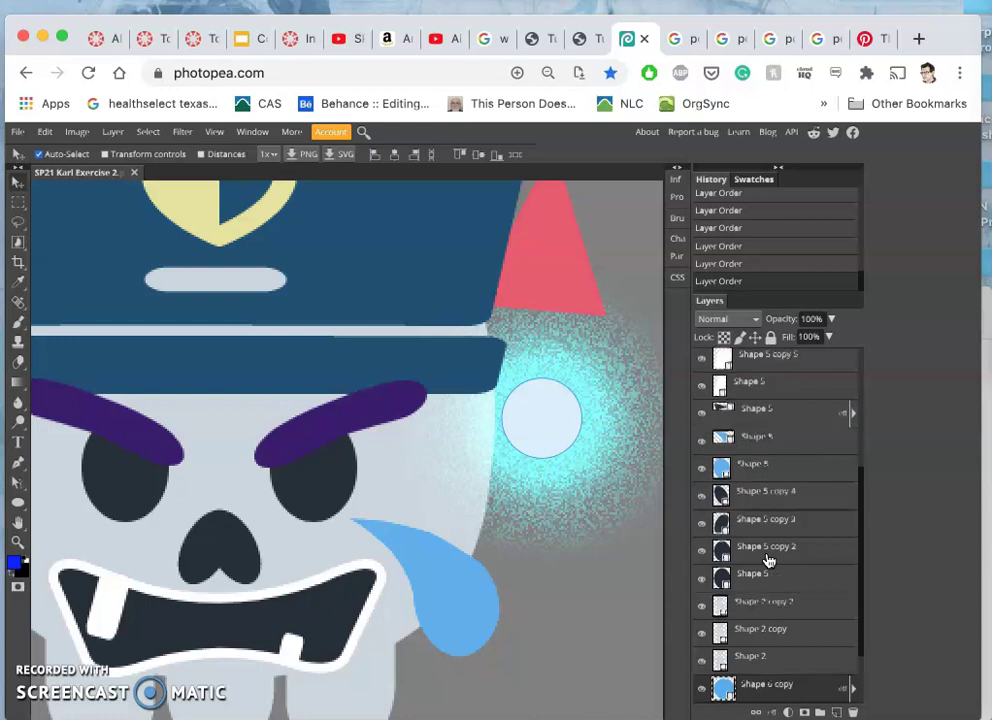
pyautogui.press('super+bracketleft')
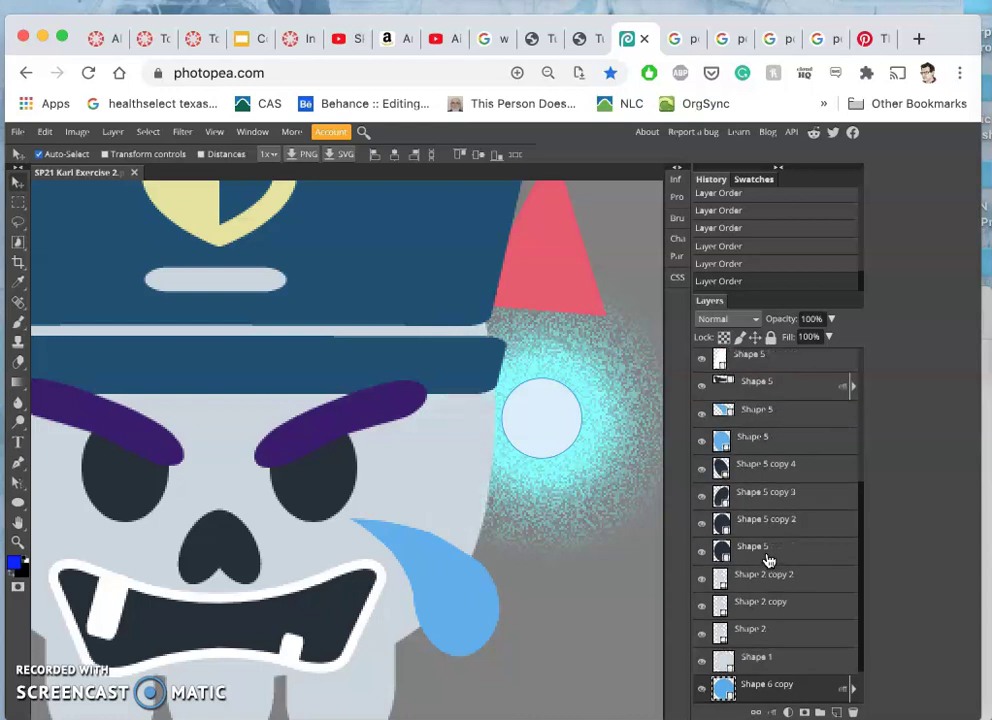
pyautogui.press('super+bracketleft')
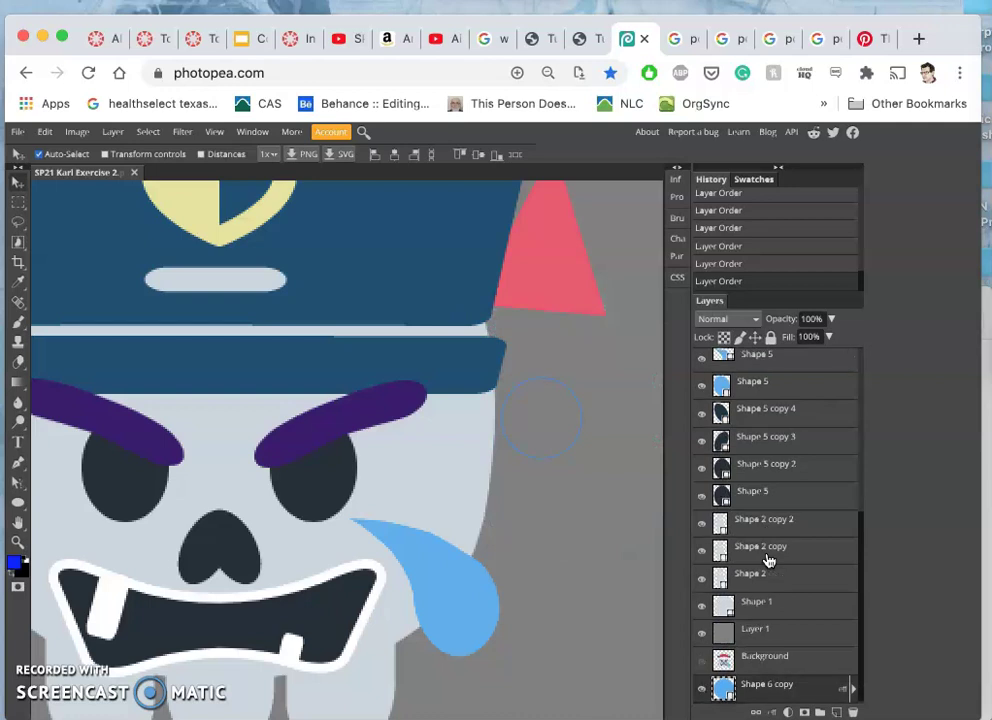
# - Move Shape 6 copy back up the layer stack to directly above Shape 5 copy 6
pyautogui.click(765, 684)
pyautogui.press('super+bracketright')
pyautogui.press('super+bracketright')
pyautogui.press('super+bracketright')
pyautogui.press('super+bracketright')
pyautogui.press('super+bracketright')
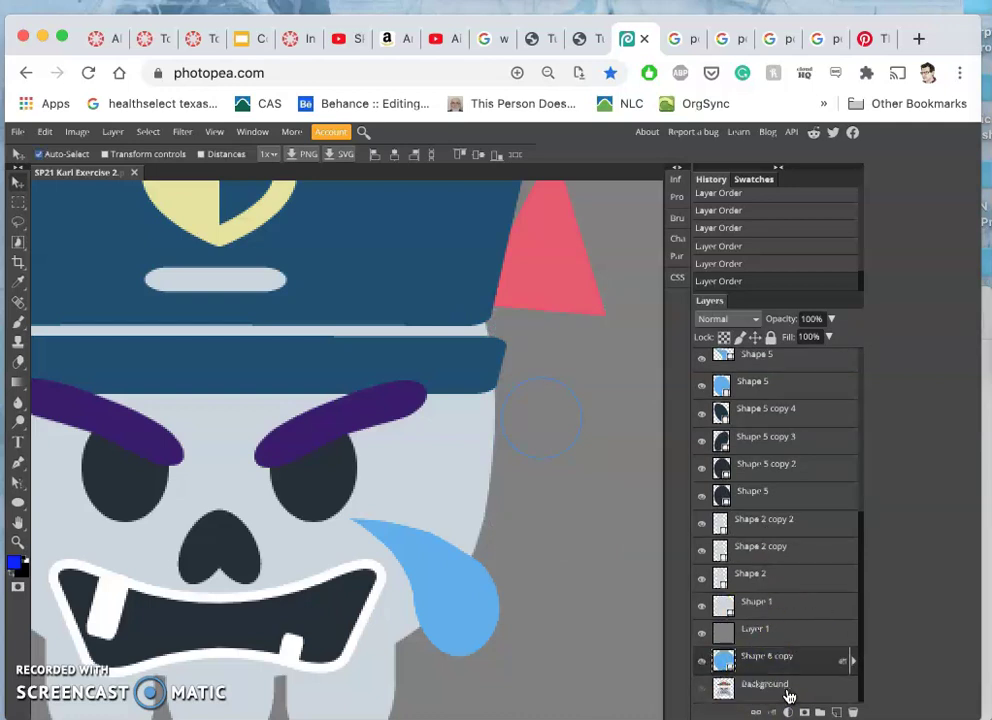
pyautogui.press('super+bracketright')
pyautogui.press('super+bracketright')
pyautogui.press('super+bracketright')
pyautogui.press('super+bracketright')
pyautogui.press('super+bracketright')
pyautogui.press('super+bracketright')
pyautogui.press('super+bracketright')
pyautogui.press('super+bracketright')
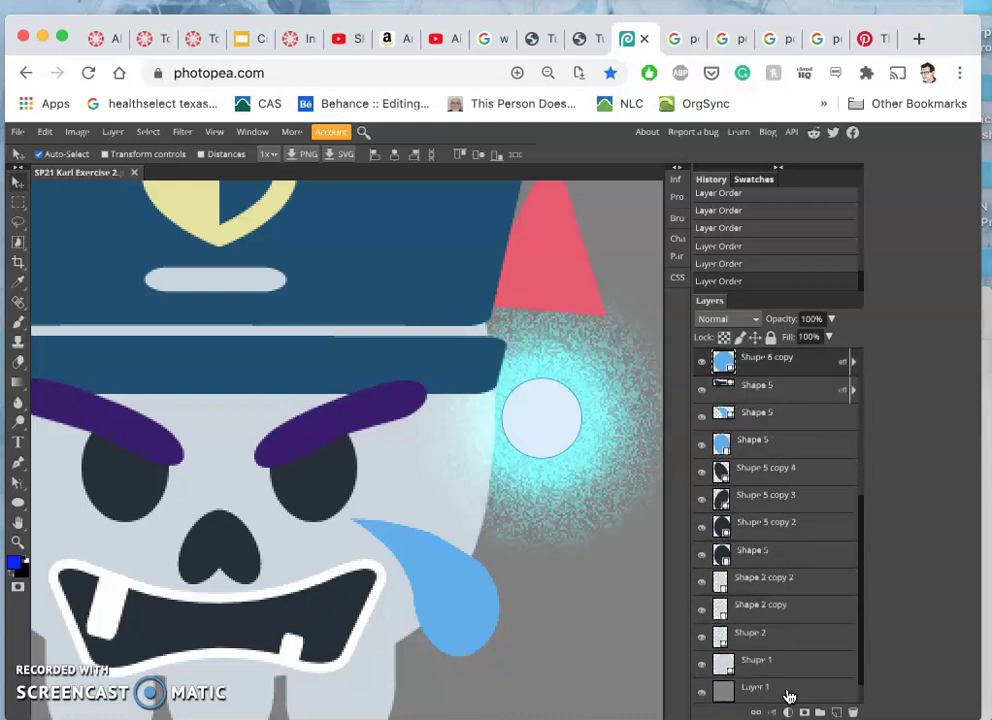
pyautogui.press('super+bracketright')
pyautogui.press('super+bracketright')
pyautogui.press('super+bracketright')
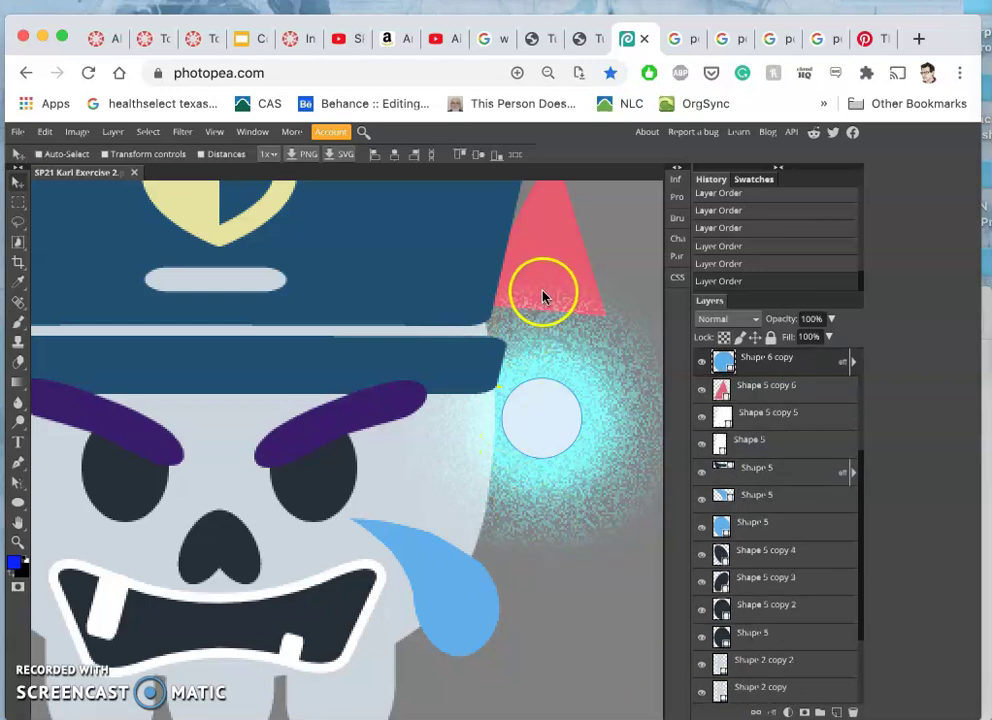
# - Duplicate the Shape 6 copy layer and move the duplicate's effects onto the triangle layer Shape 5 copy 6
pyautogui.press('super+minus')
pyautogui.press('super+minus')
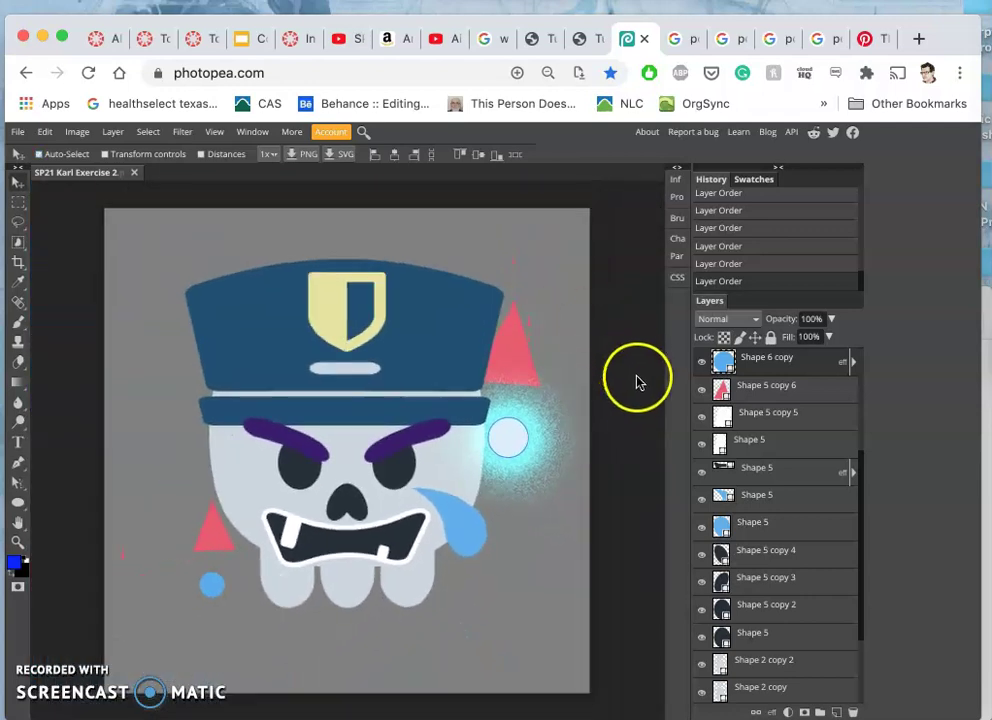
pyautogui.scroll(3, 769, 456)
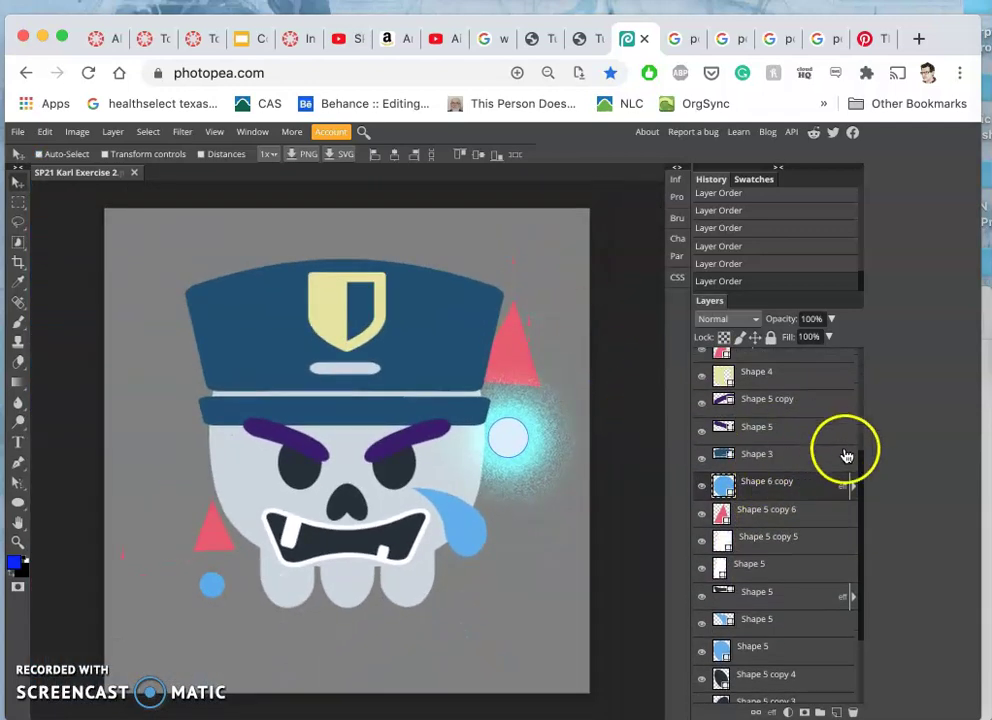
pyautogui.click(853, 486)
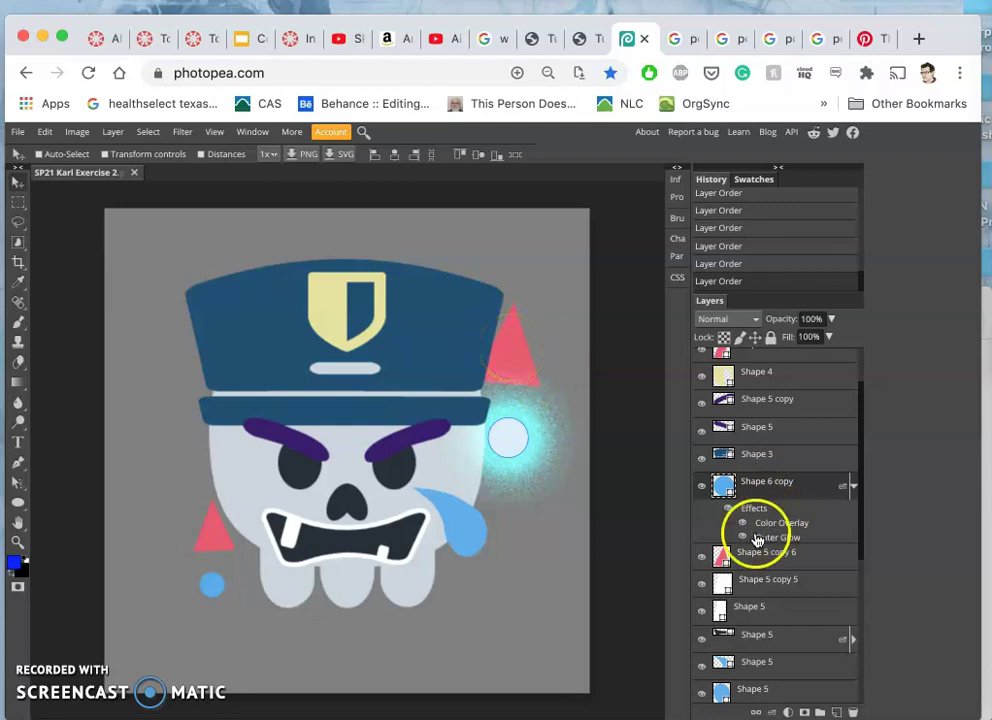
pyautogui.click(800, 489)
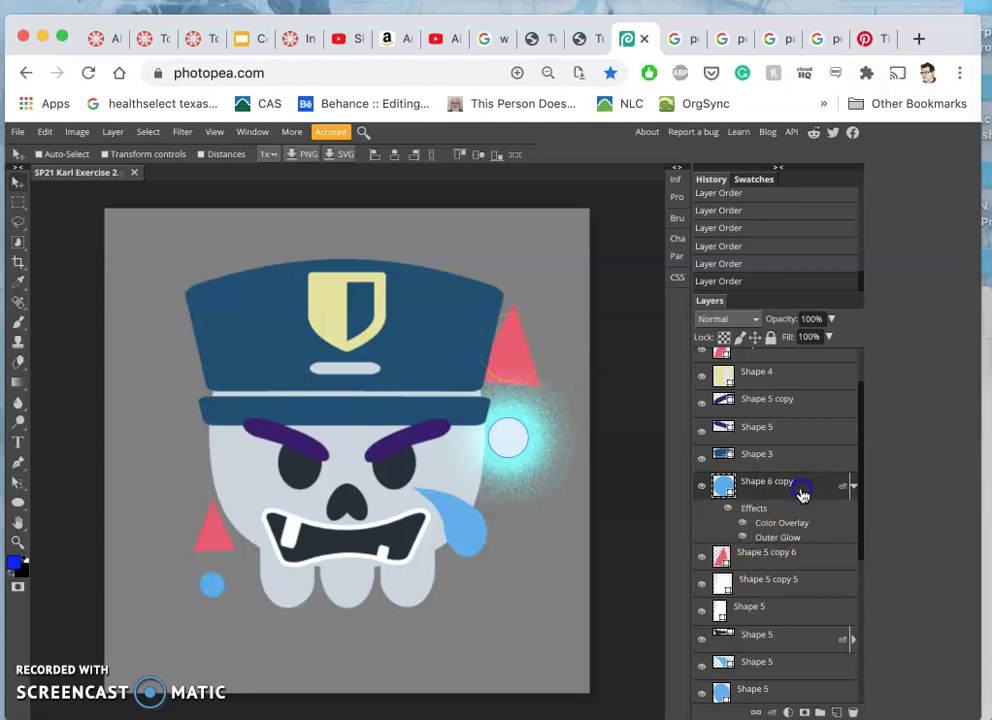
pyautogui.press('super+j')
pyautogui.moveTo(792, 582); pyautogui.dragTo(750, 627)
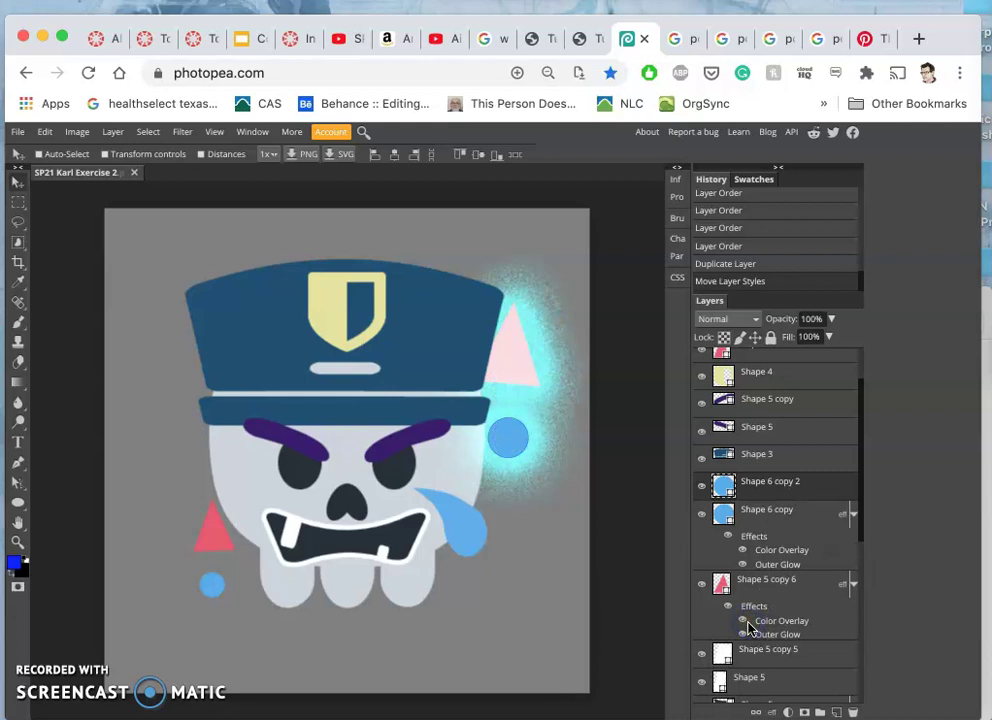
# - Delete the duplicate circle layer Shape 6 copy 2
pyautogui.moveTo(720, 514); pyautogui.dragTo(760, 488)
pyautogui.press('Delete')
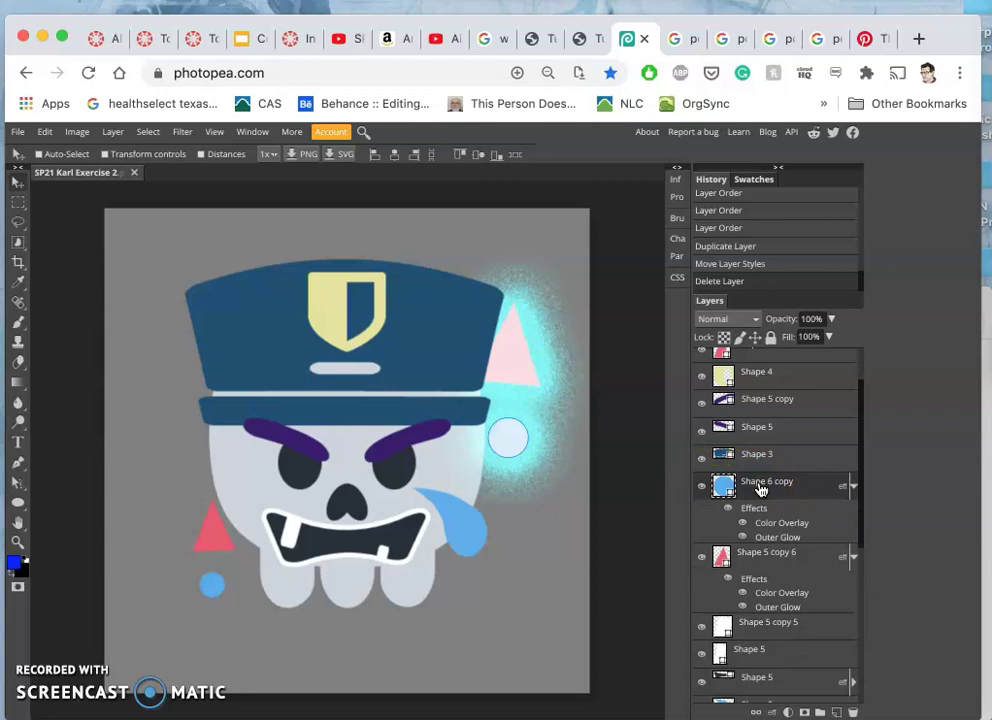
pyautogui.click(755, 560)
pyautogui.click(762, 432)
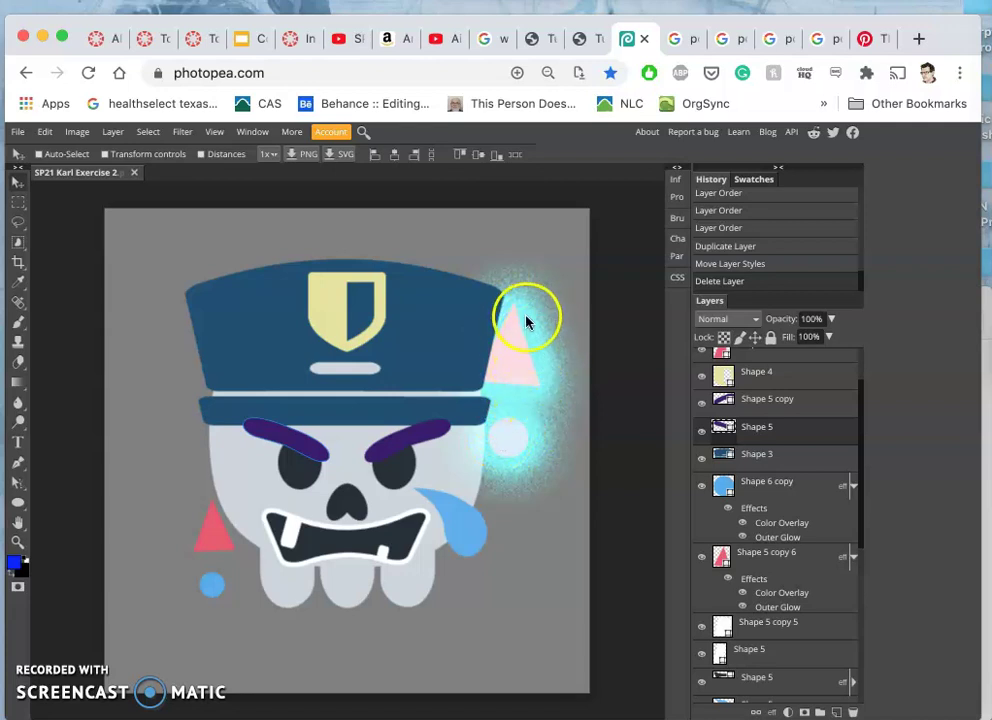
# - Set the outer glow color of the Shape 5 copy 6 triangle to red fc2f11, consulting the Pinterest police lights photo
pyautogui.click(880, 38)
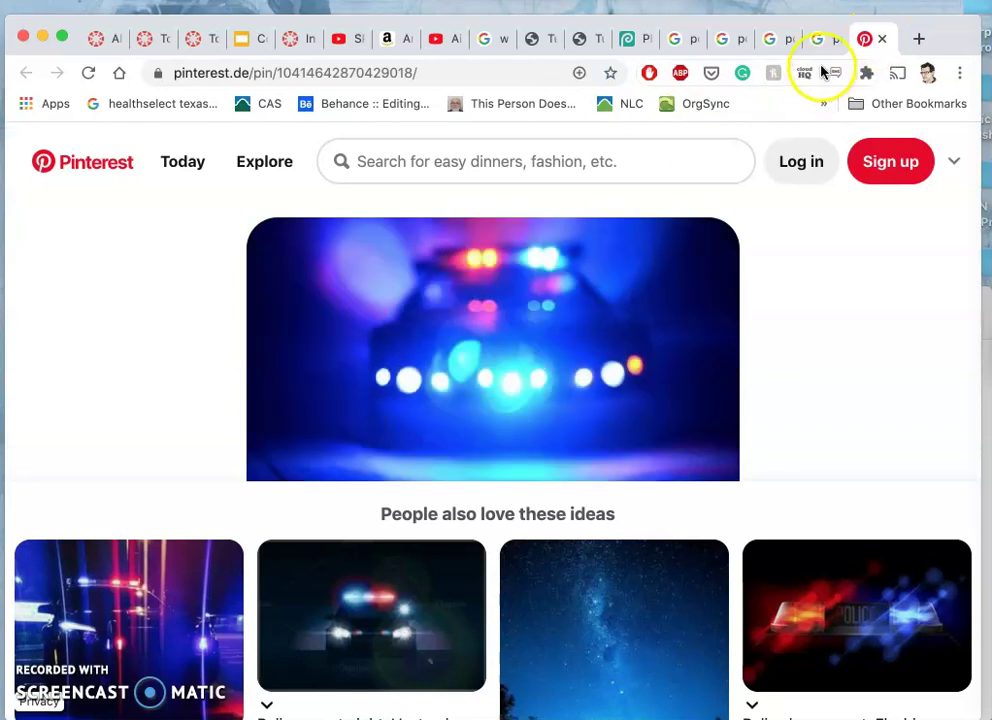
pyautogui.click(640, 41)
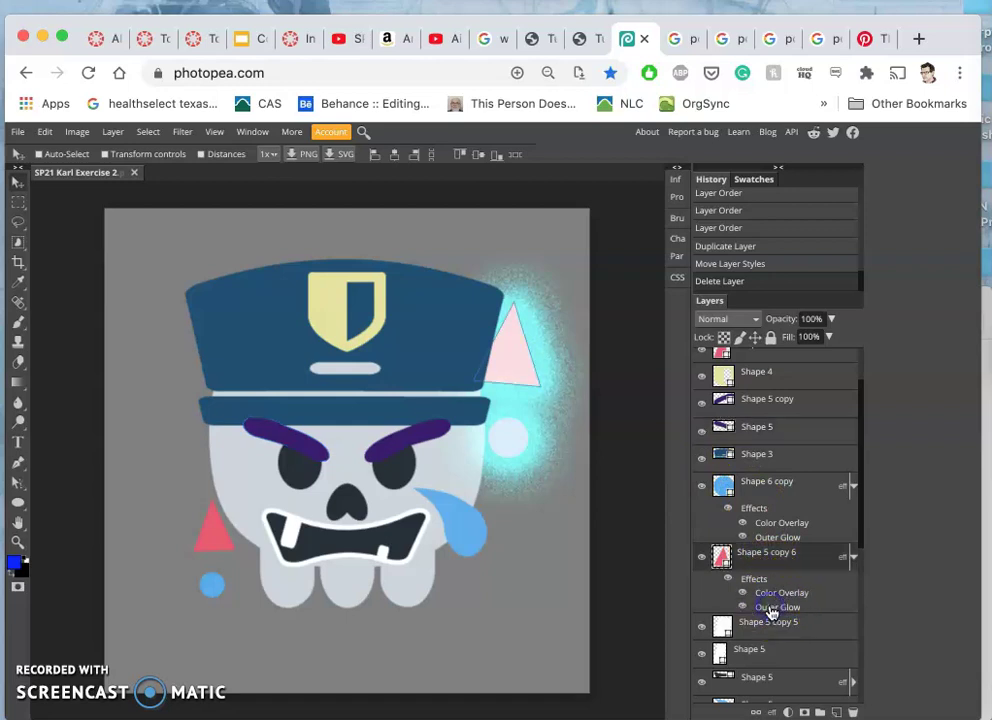
pyautogui.doubleClick(782, 606)
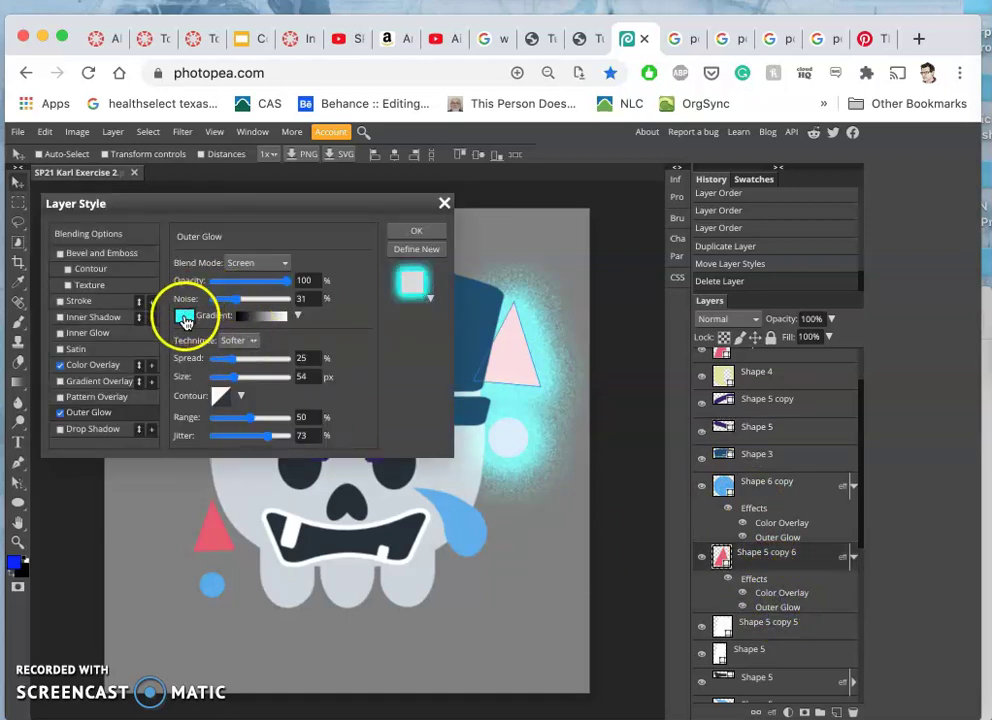
pyautogui.click(184, 317)
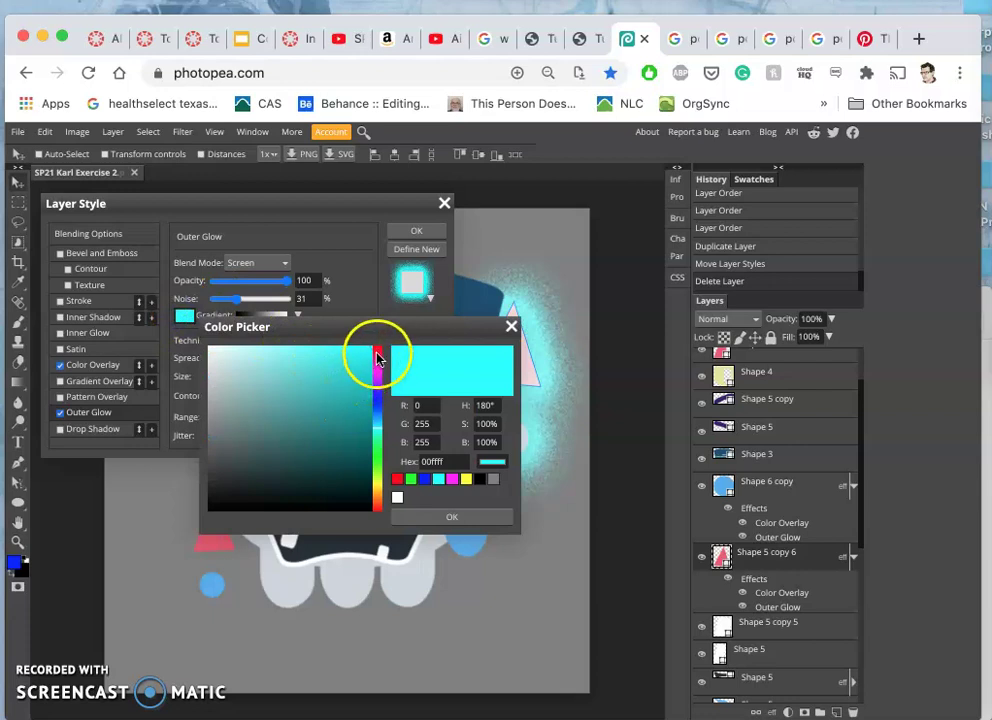
pyautogui.click(377, 508)
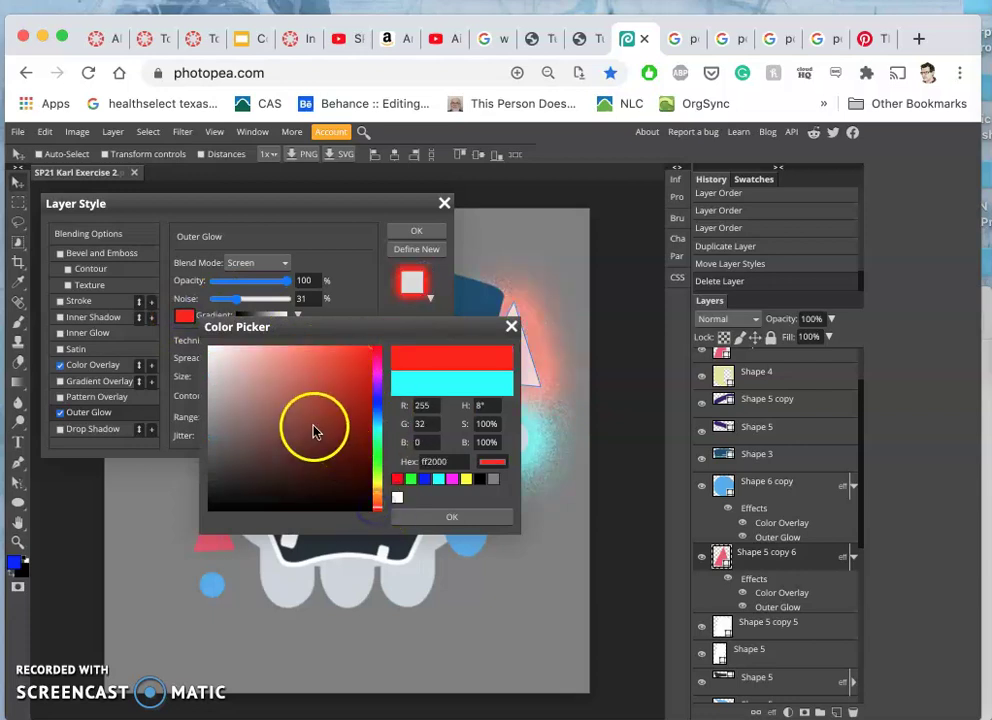
pyautogui.moveTo(334, 366)
pyautogui.mouseDown()
pyautogui.moveTo(349, 373)
pyautogui.moveTo(345, 355)
pyautogui.moveTo(360, 347)
pyautogui.mouseUp()
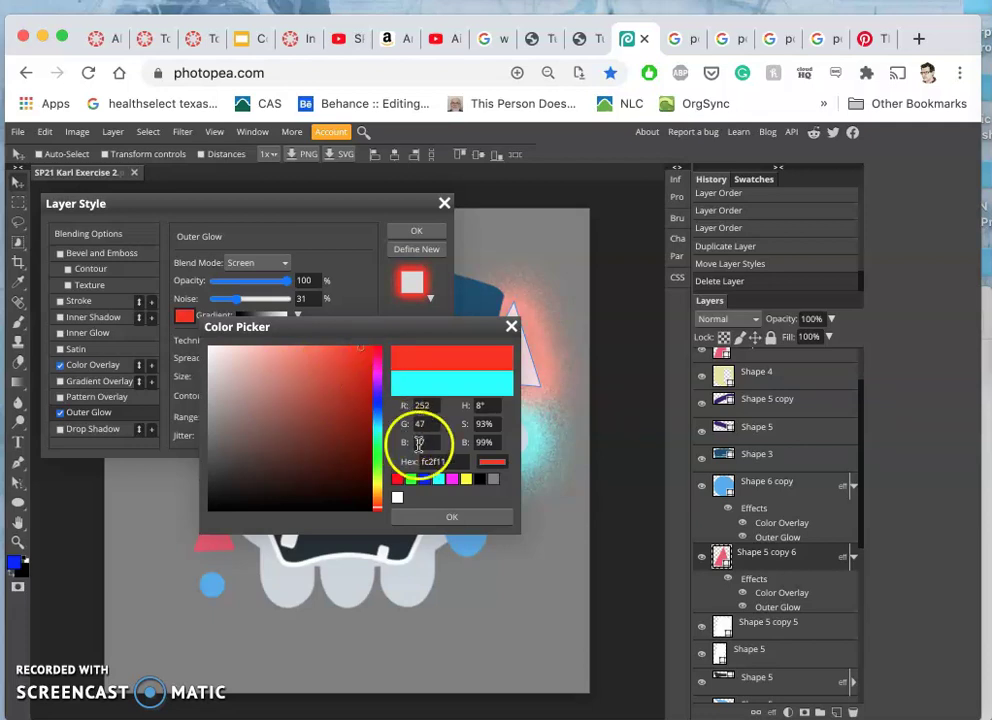
pyautogui.moveTo(469, 324); pyautogui.dragTo(397, 425)
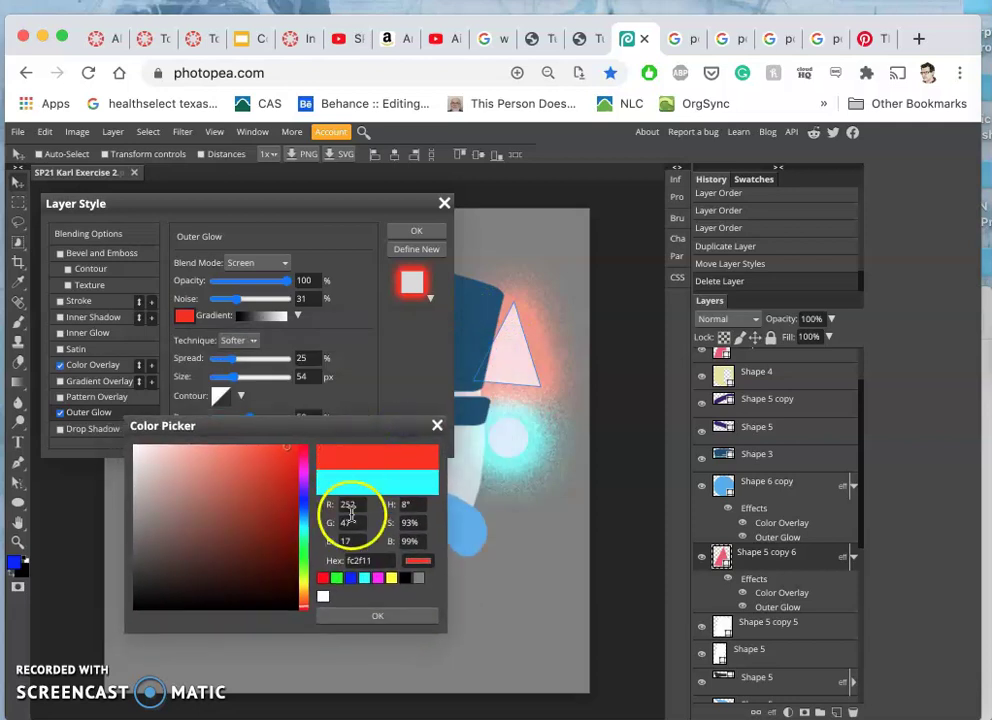
pyautogui.click(359, 614)
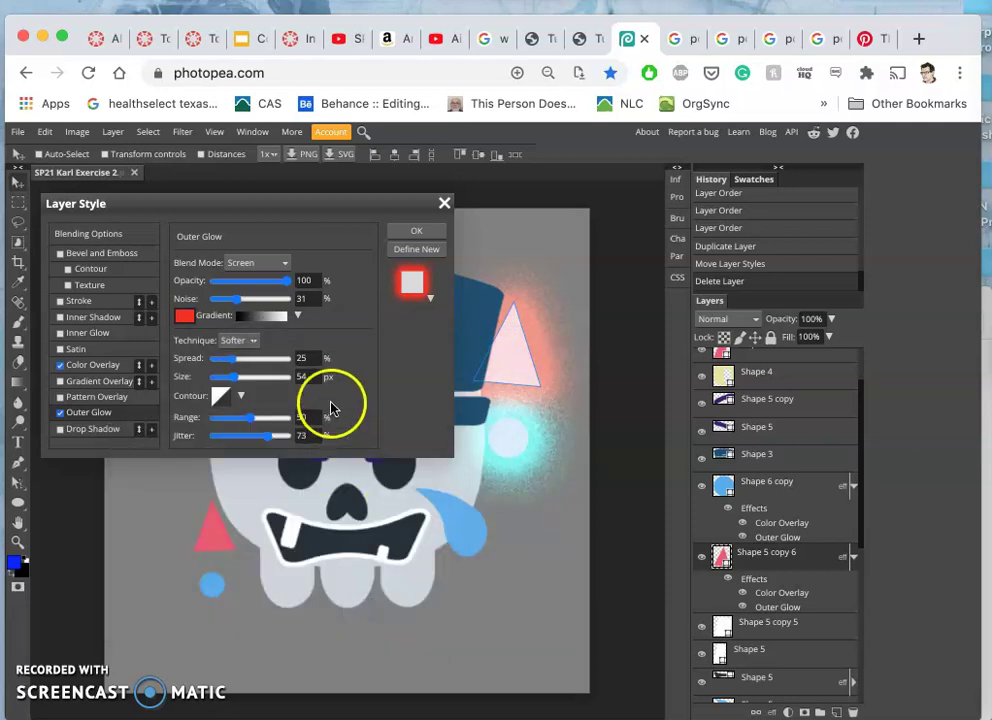
# - Set the triangle's outer glow blend mode to Normal and lower its opacity to 85%
pyautogui.click(270, 265)
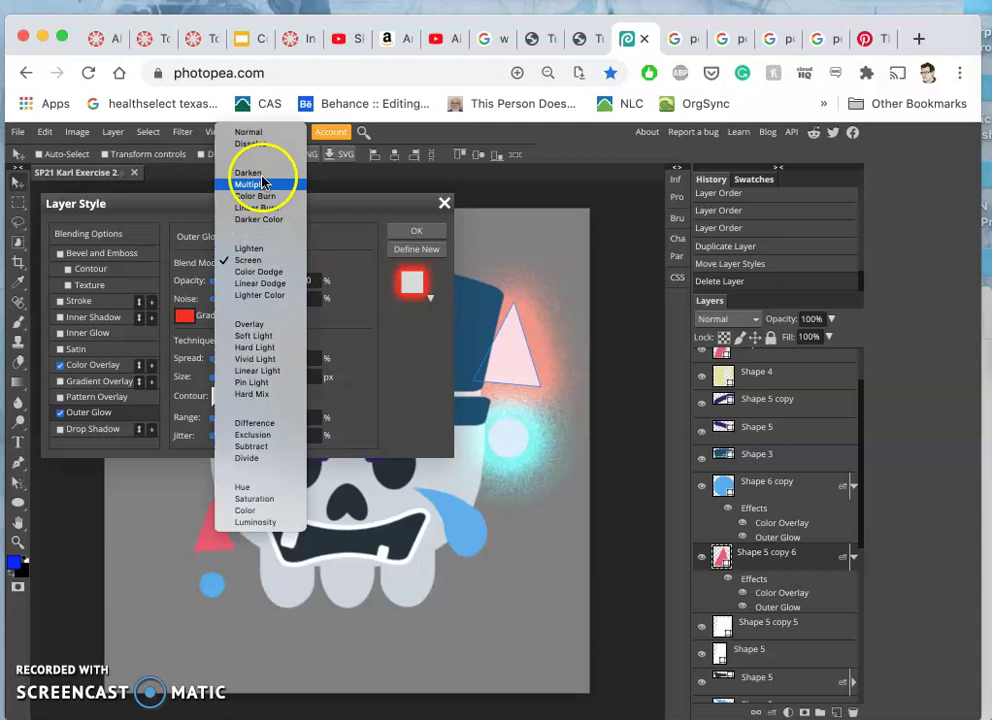
pyautogui.click(260, 136)
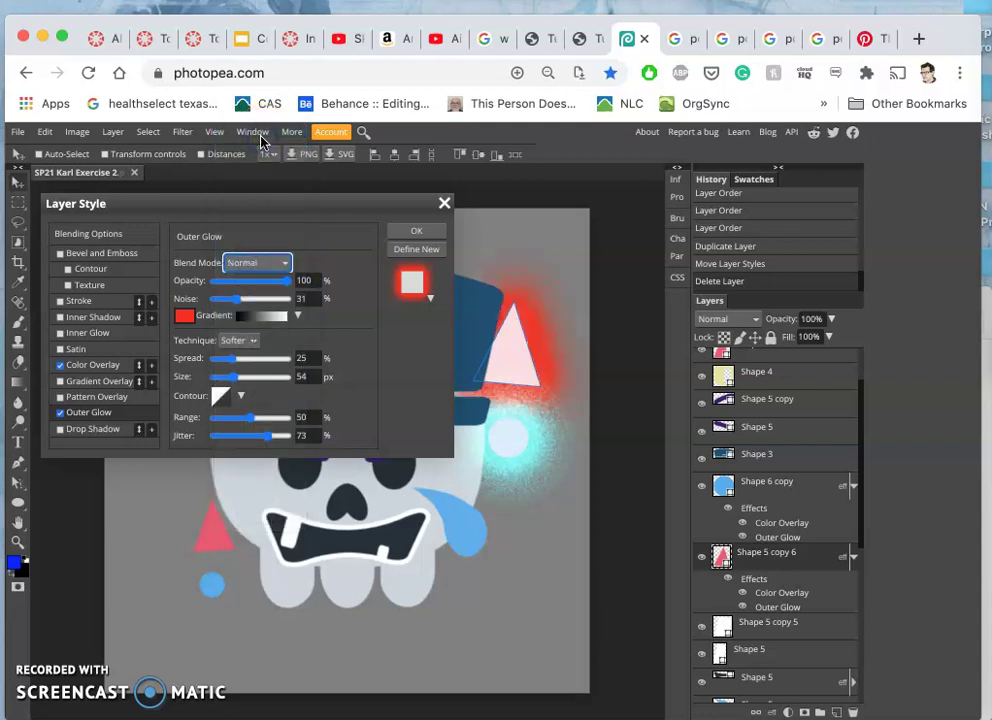
pyautogui.moveTo(285, 281); pyautogui.dragTo(265, 284)
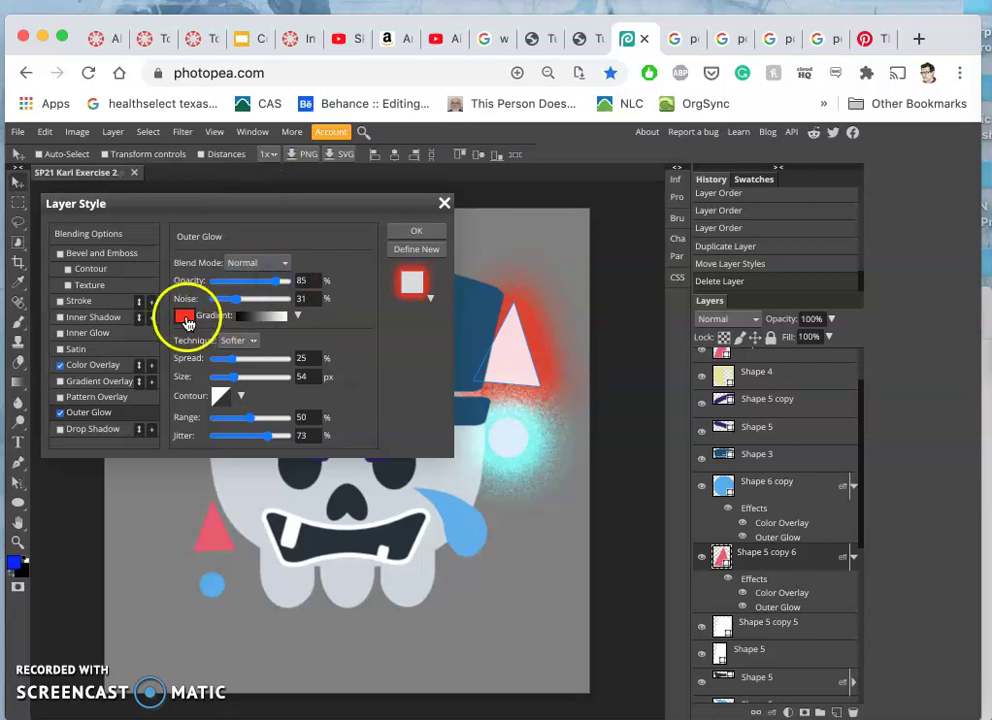
# - Change the triangle's outer glow color to red f53926 and set the glow opacity to 100%
pyautogui.click(186, 319)
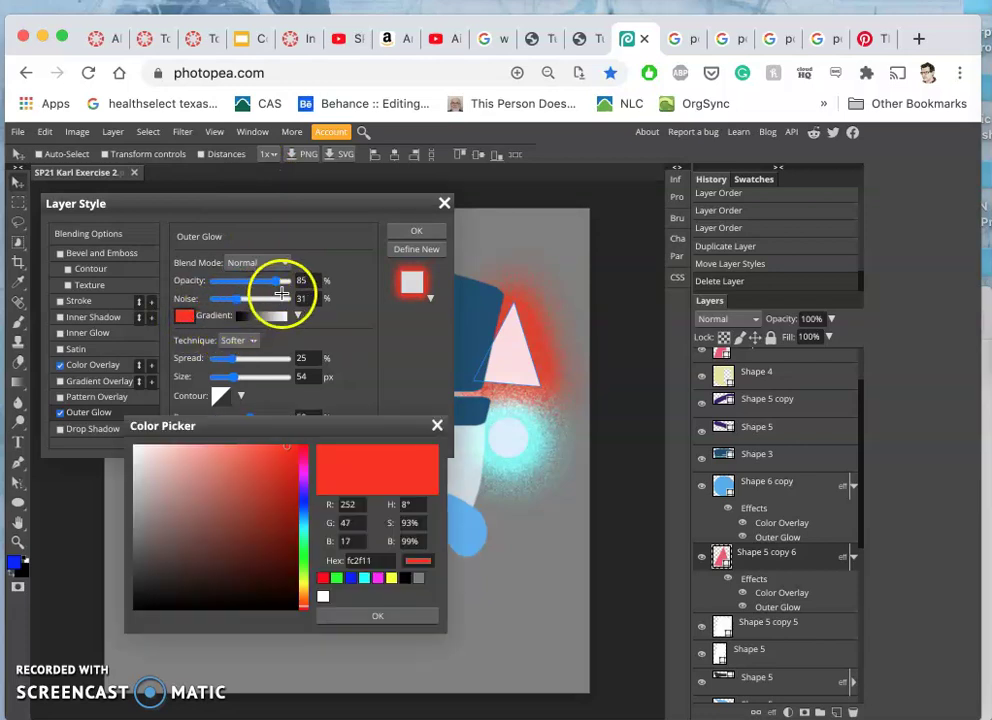
pyautogui.click(286, 264)
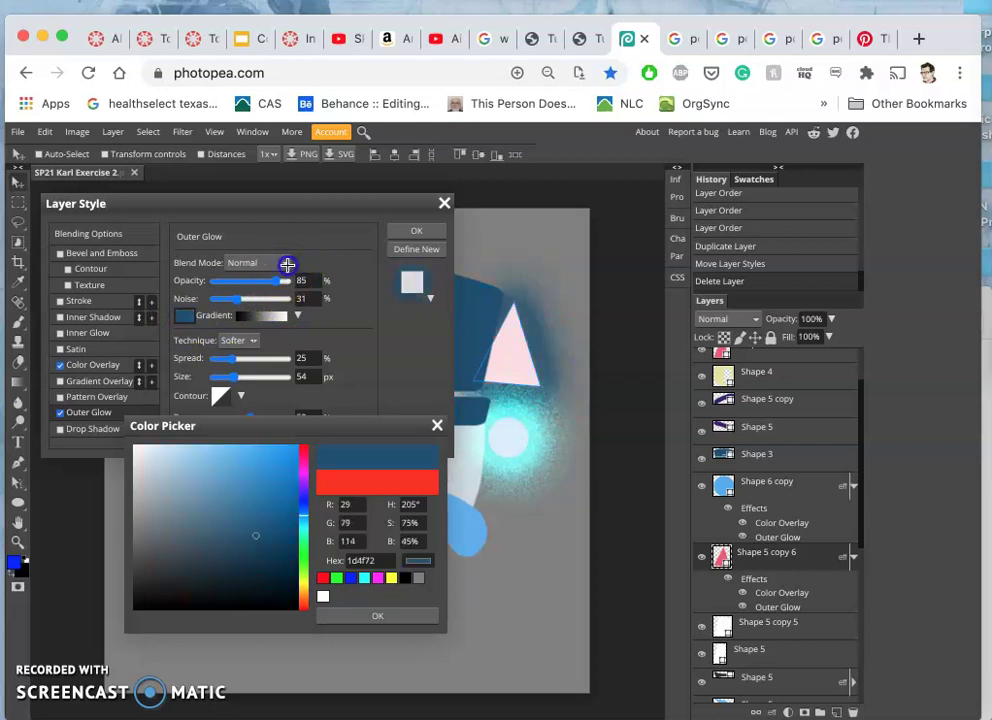
pyautogui.click(190, 318)
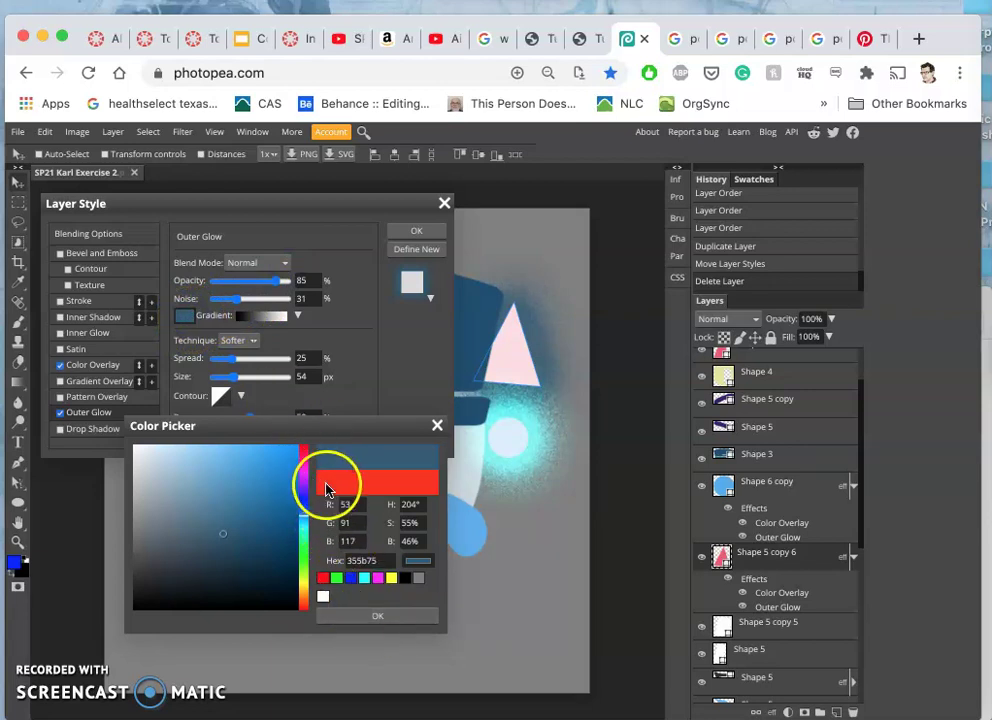
pyautogui.click(302, 455)
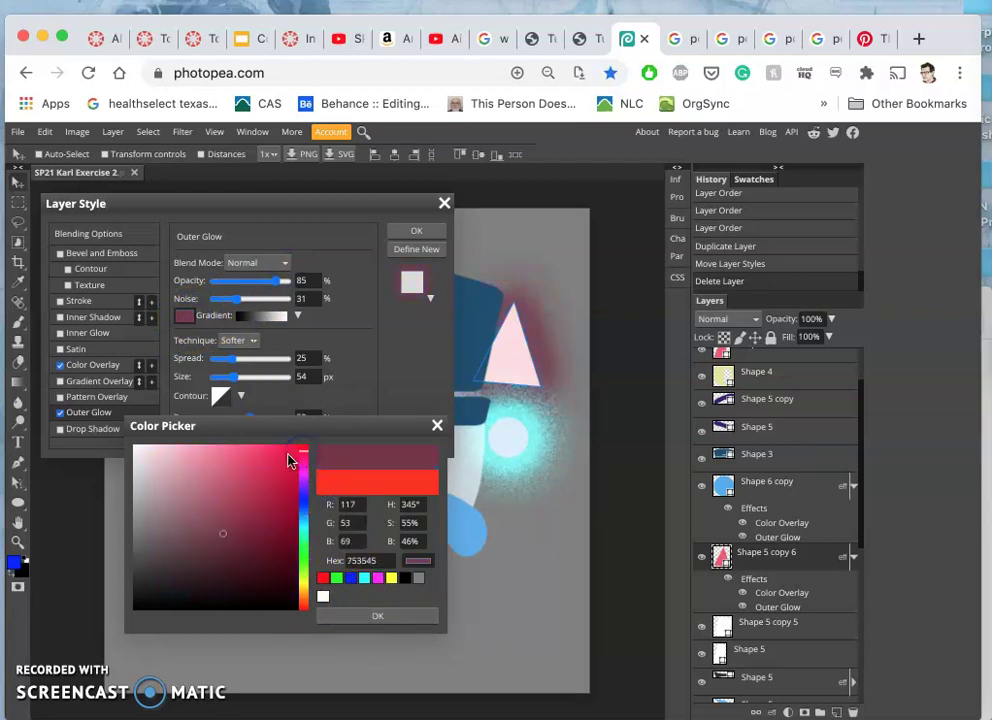
pyautogui.click(301, 612)
pyautogui.click(272, 457)
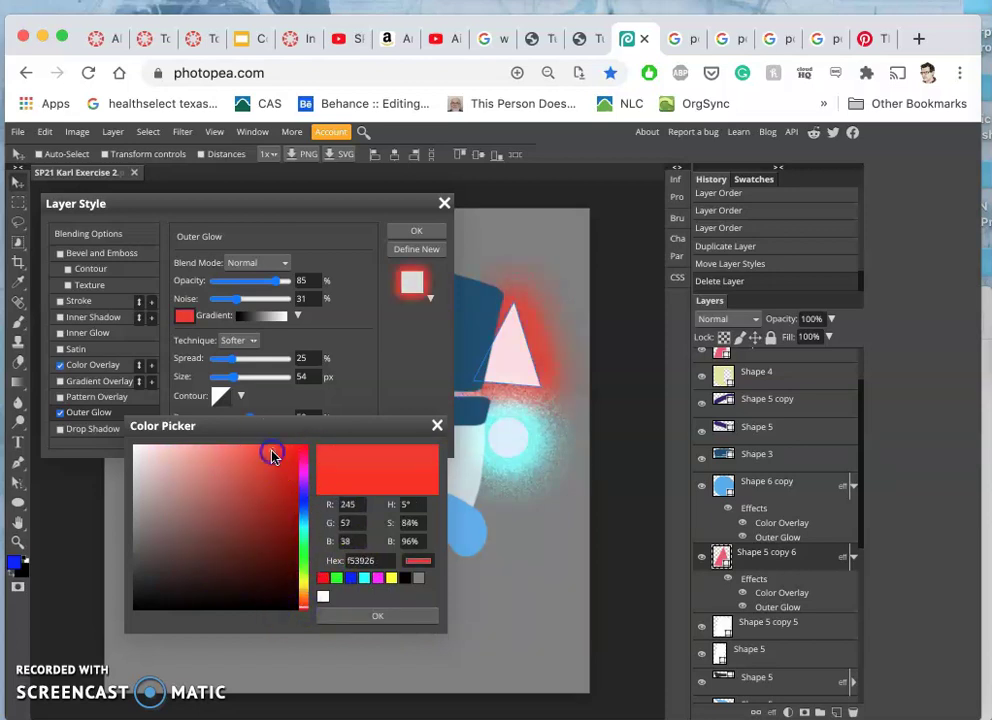
pyautogui.click(384, 618)
pyautogui.moveTo(277, 281); pyautogui.dragTo(299, 283)
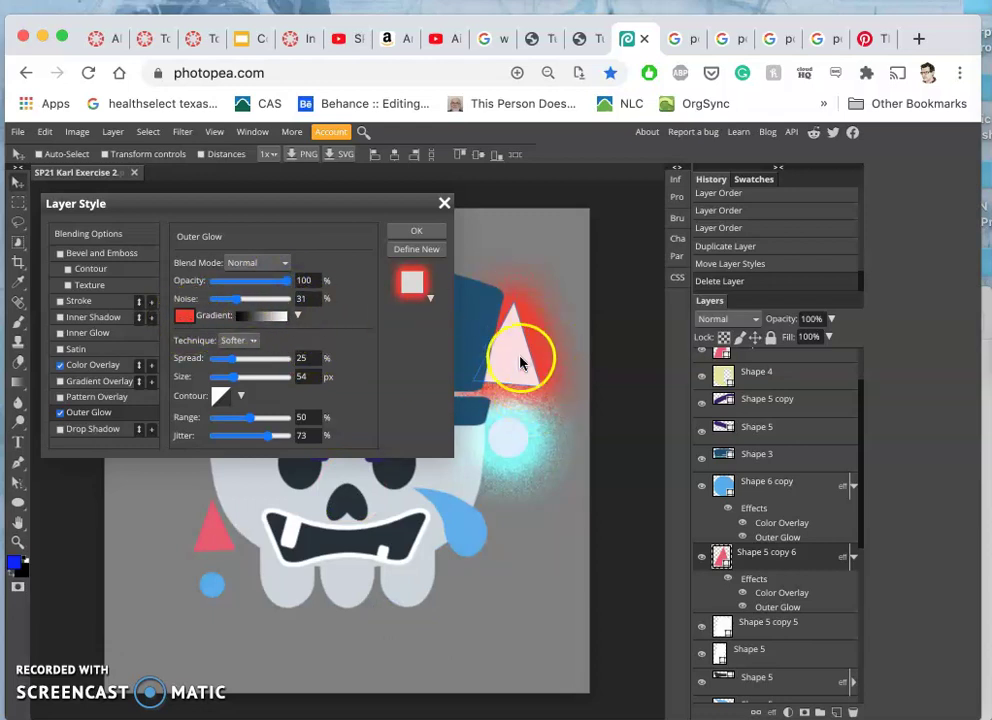
# - Apply the Violet, Orange gradient preset to the triangle's outer glow
pyautogui.press('super+equal')
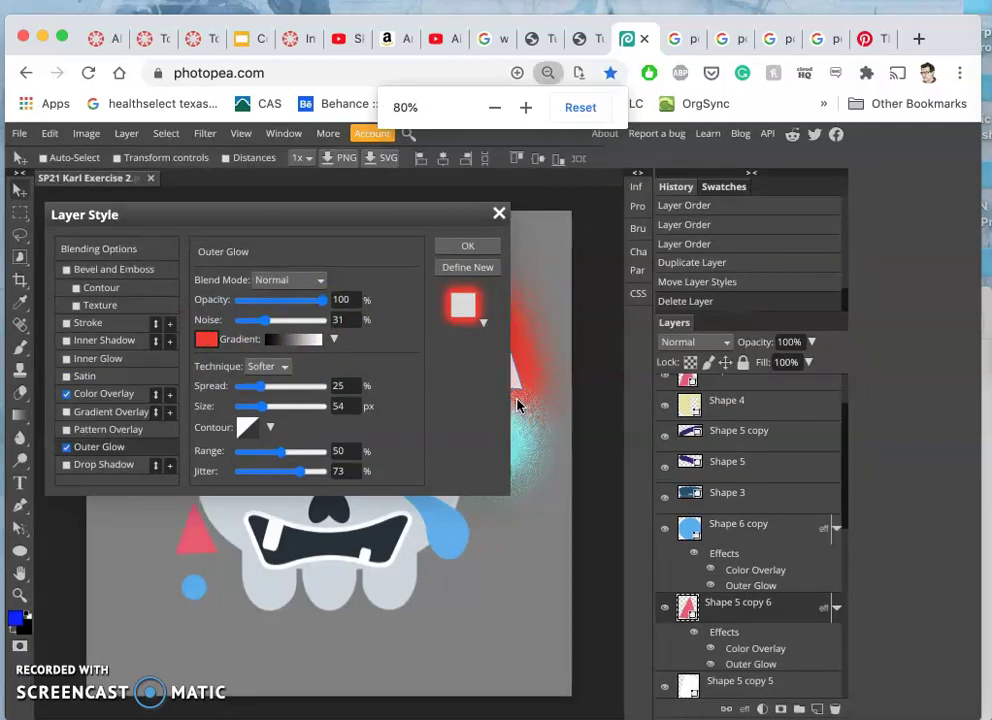
pyautogui.press('super+minus')
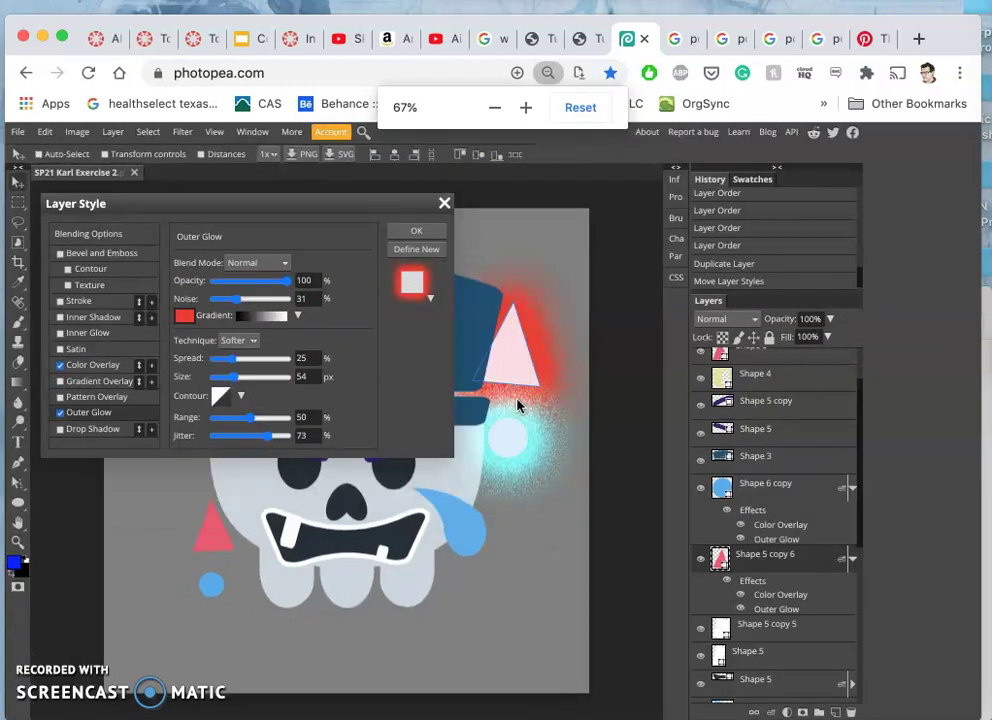
pyautogui.click(531, 356)
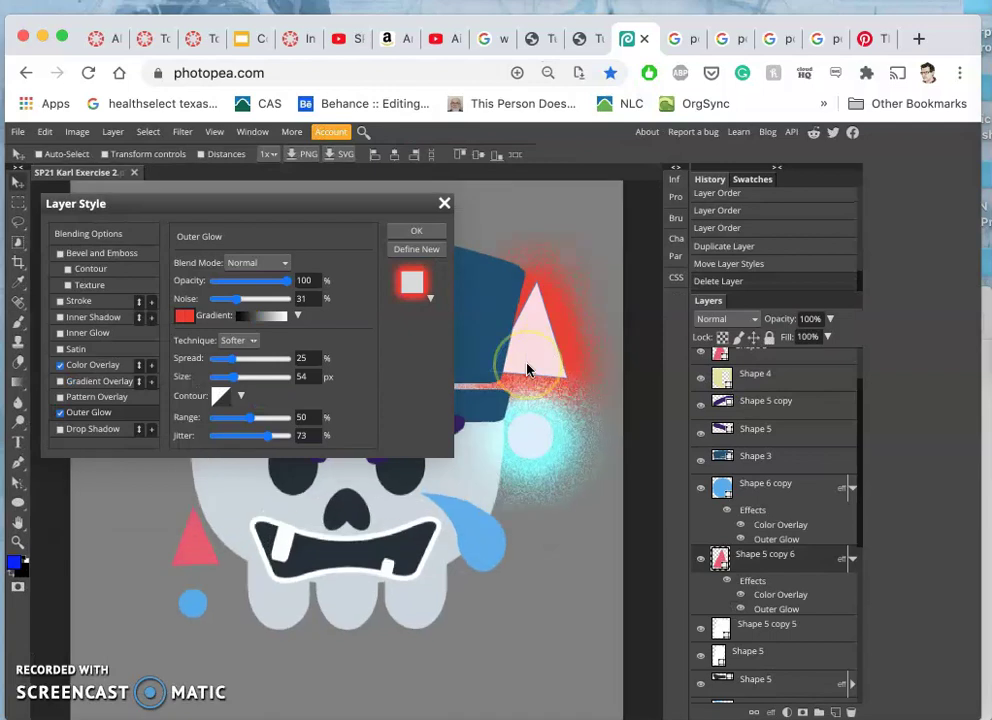
pyautogui.click(560, 308)
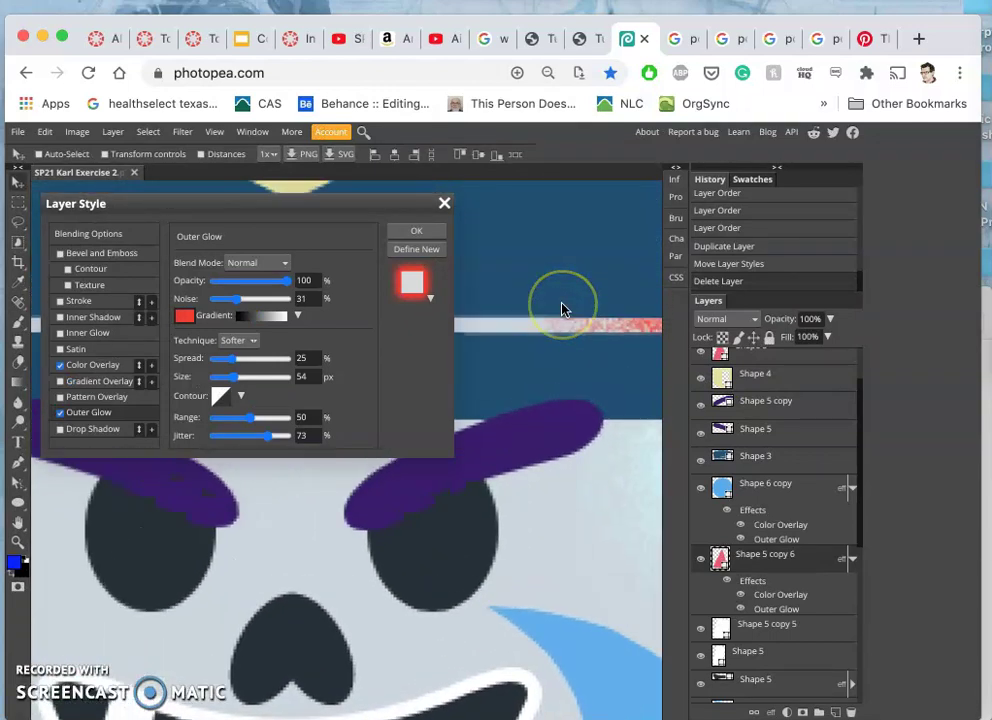
pyautogui.click(562, 310)
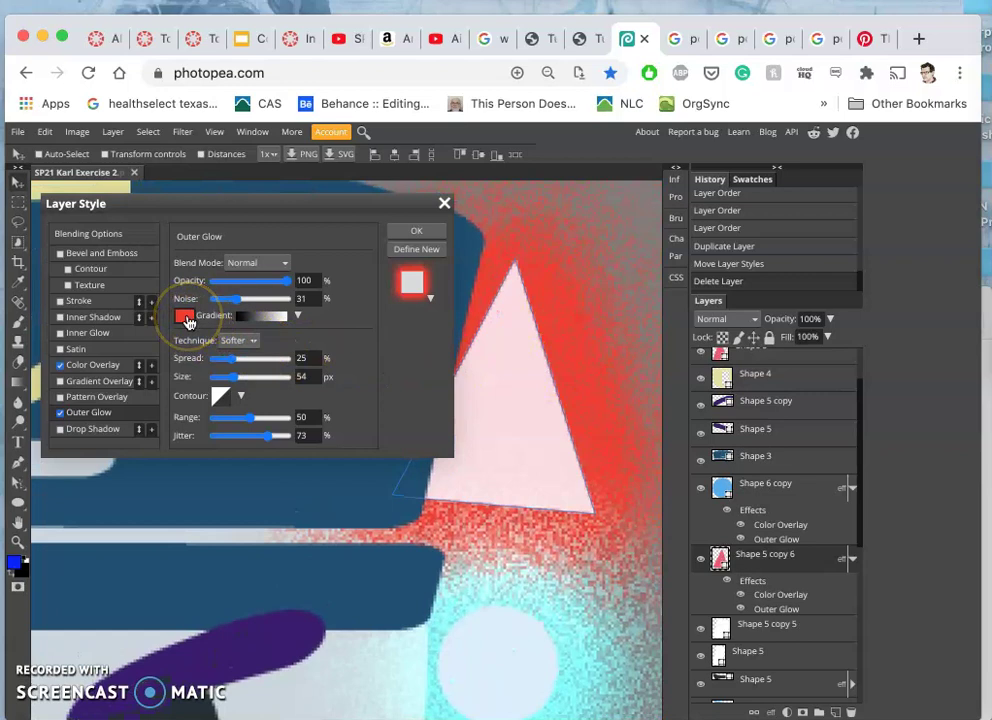
pyautogui.click(298, 316)
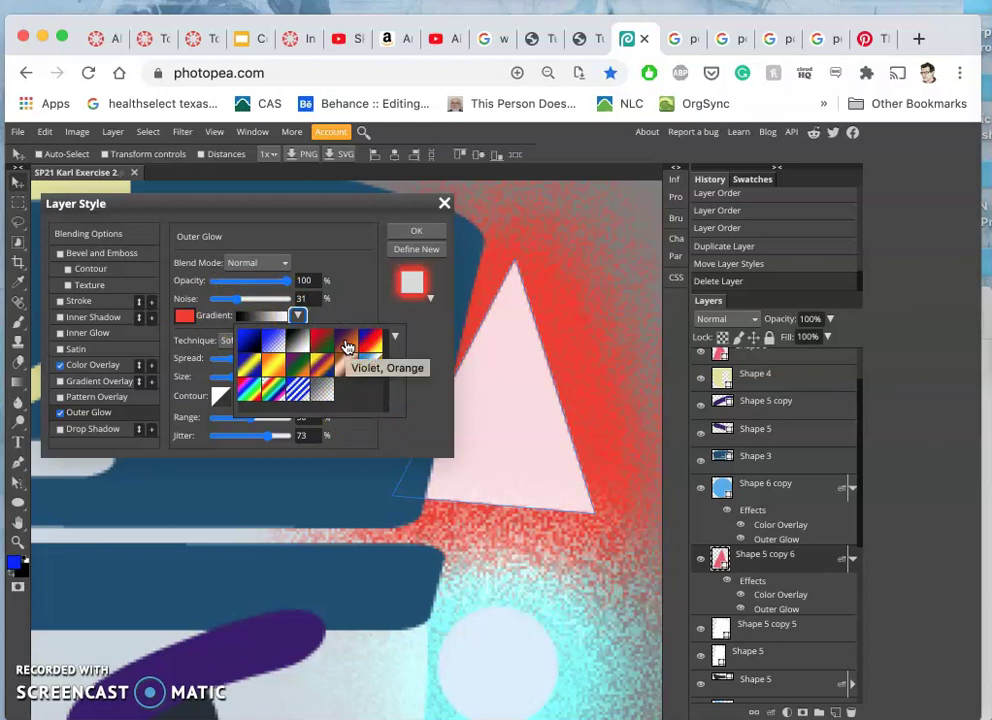
pyautogui.click(348, 345)
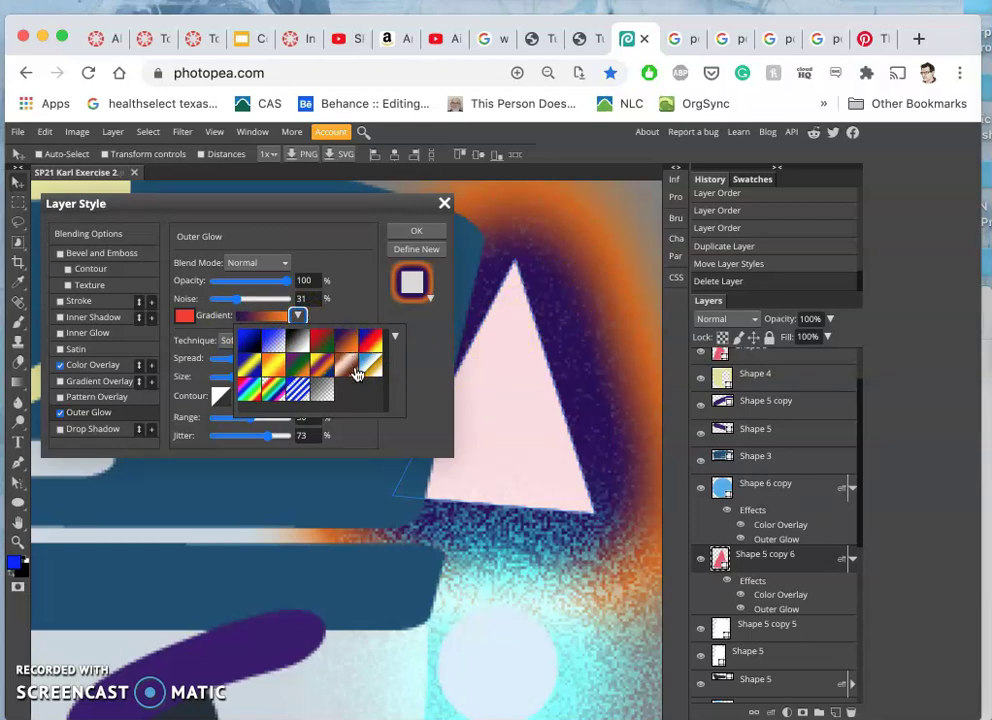
pyautogui.click(395, 338)
pyautogui.click(343, 338)
pyautogui.rightClick(345, 344)
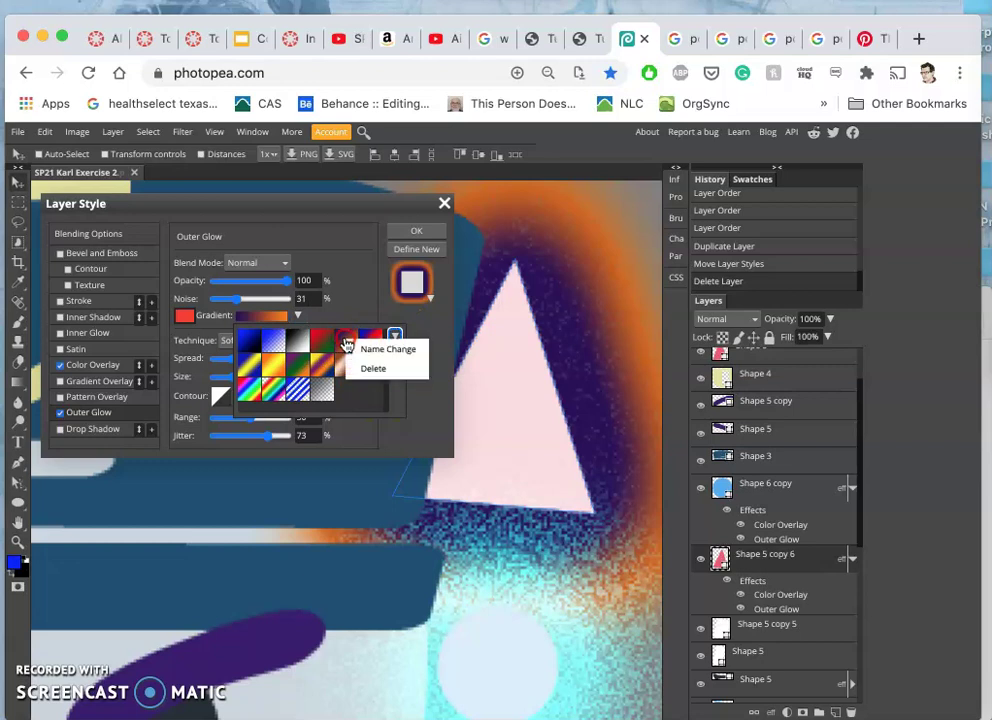
pyautogui.click(343, 340)
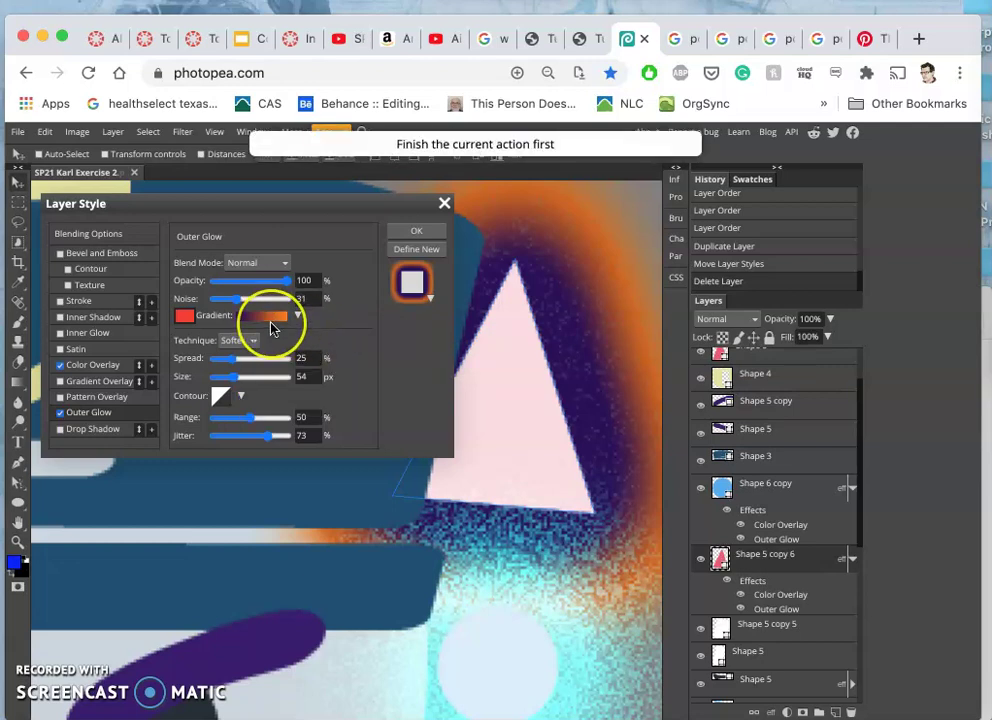
# - Recolor the violet starting stop of the outer glow gradient to red d73c32
pyautogui.click(268, 316)
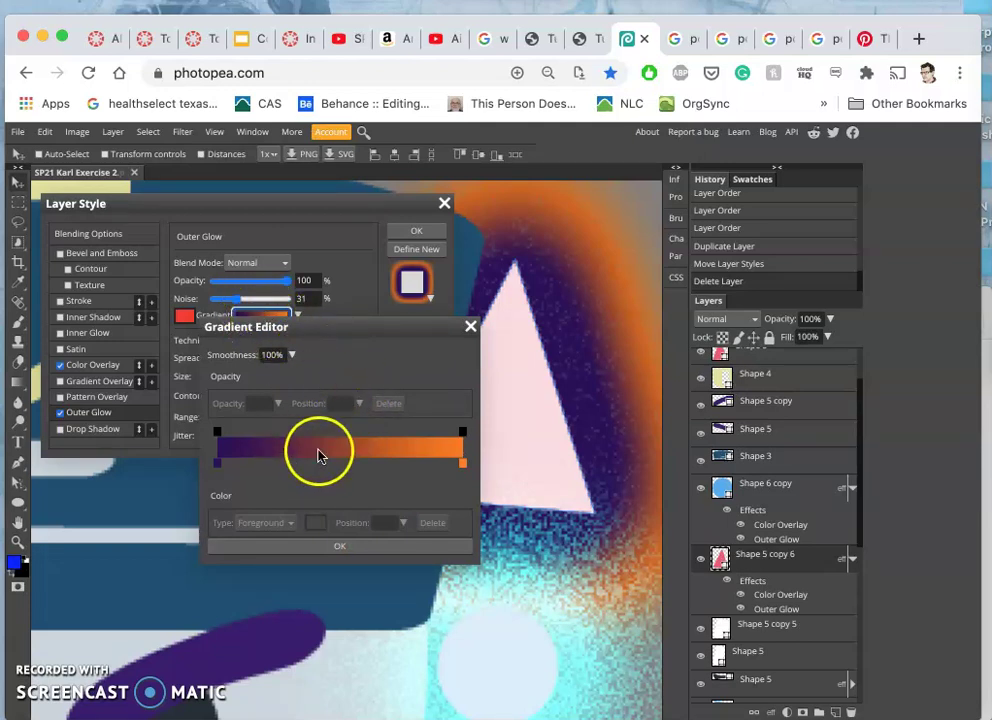
pyautogui.click(217, 464)
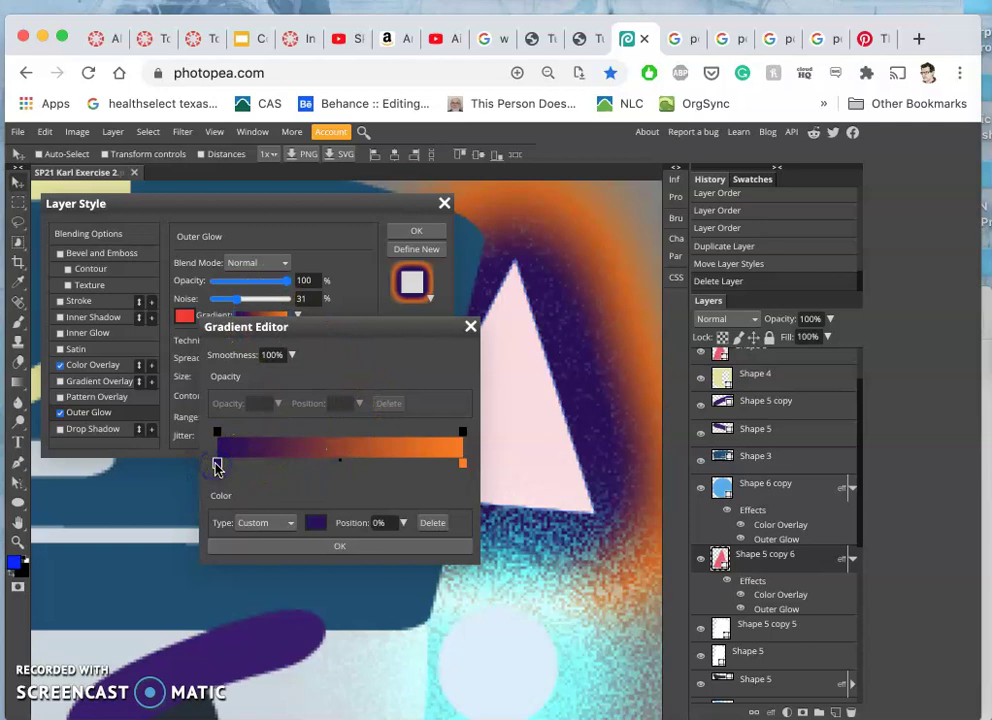
pyautogui.doubleClick(217, 465)
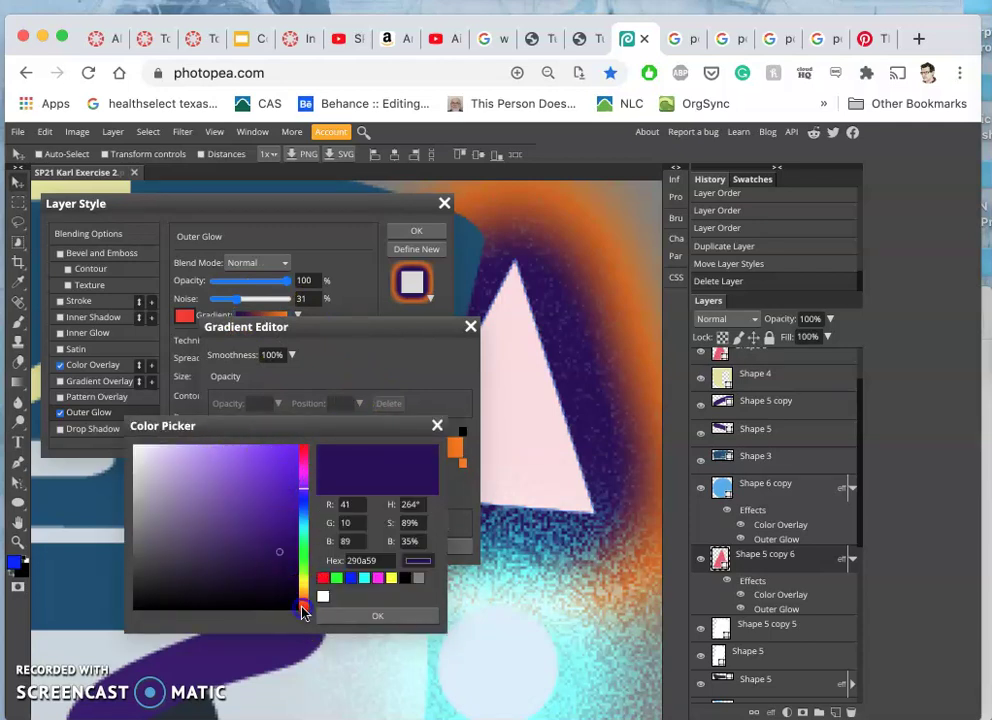
pyautogui.click(303, 611)
pyautogui.moveTo(290, 458); pyautogui.dragTo(259, 470)
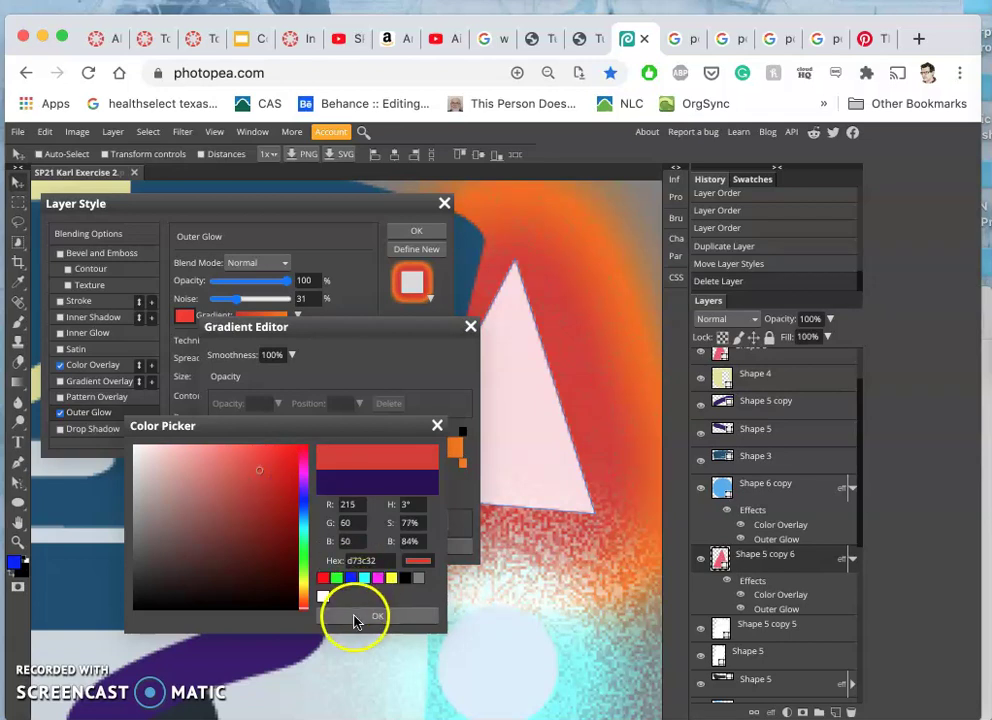
pyautogui.click(355, 617)
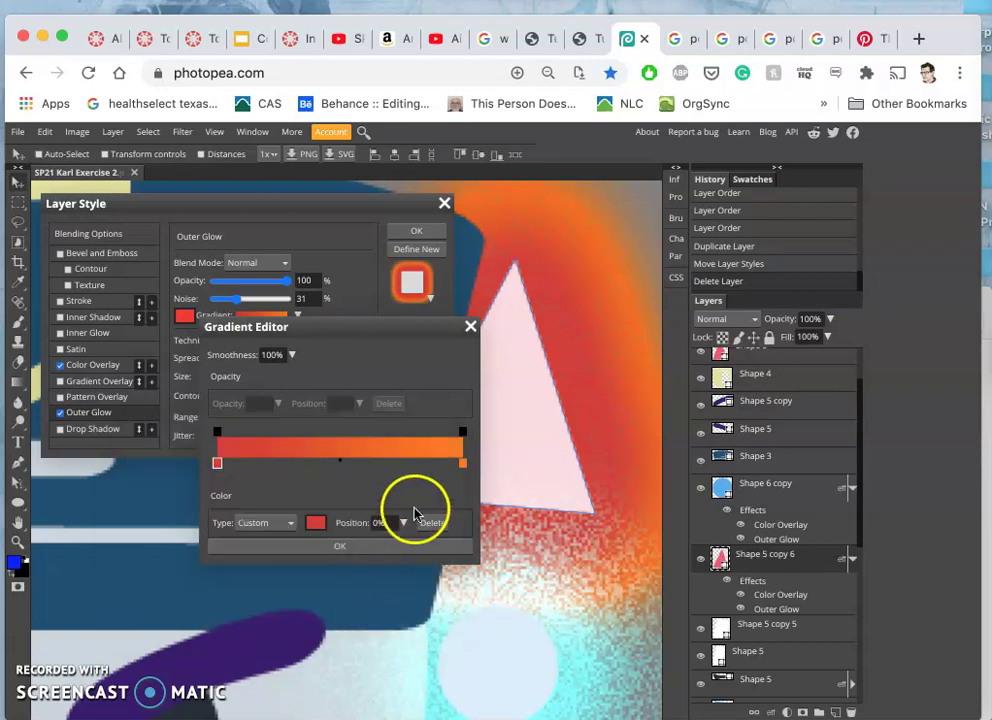
# - Recolor the end stop of the outer glow gradient to light orange ed8849 and close the Gradient Editor without applying the edits
pyautogui.click(462, 466)
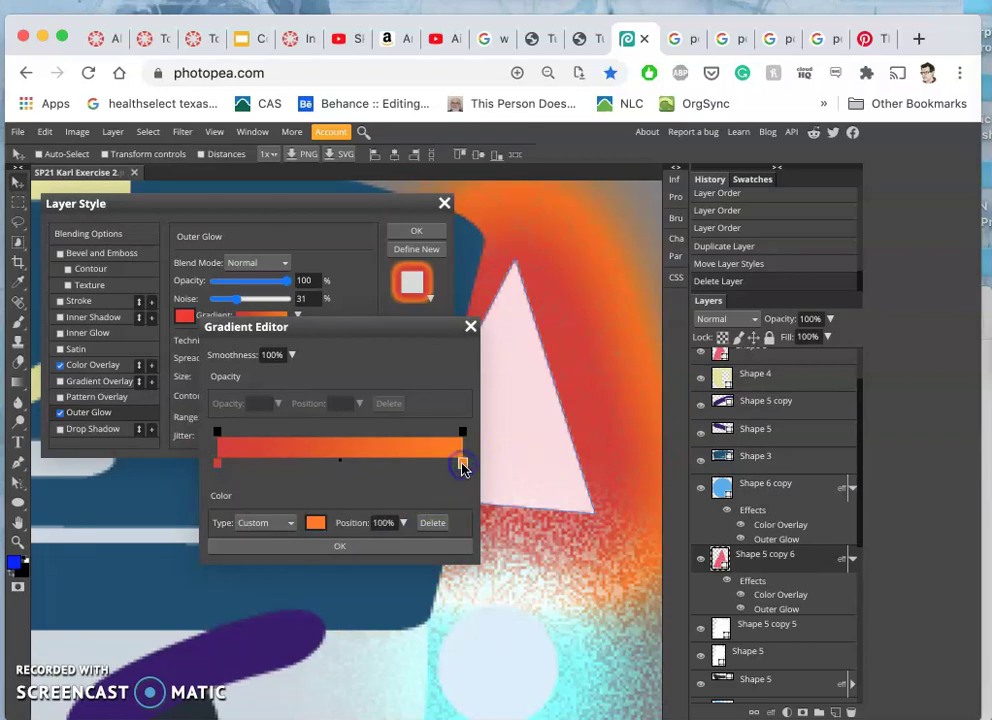
pyautogui.doubleClick(462, 466)
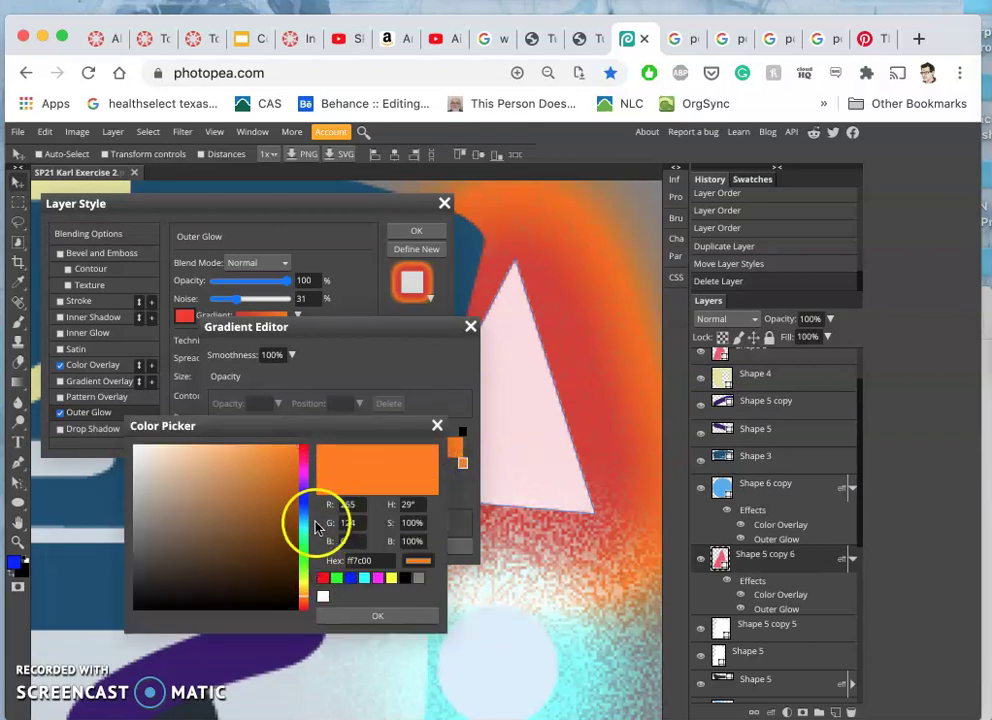
pyautogui.click(302, 605)
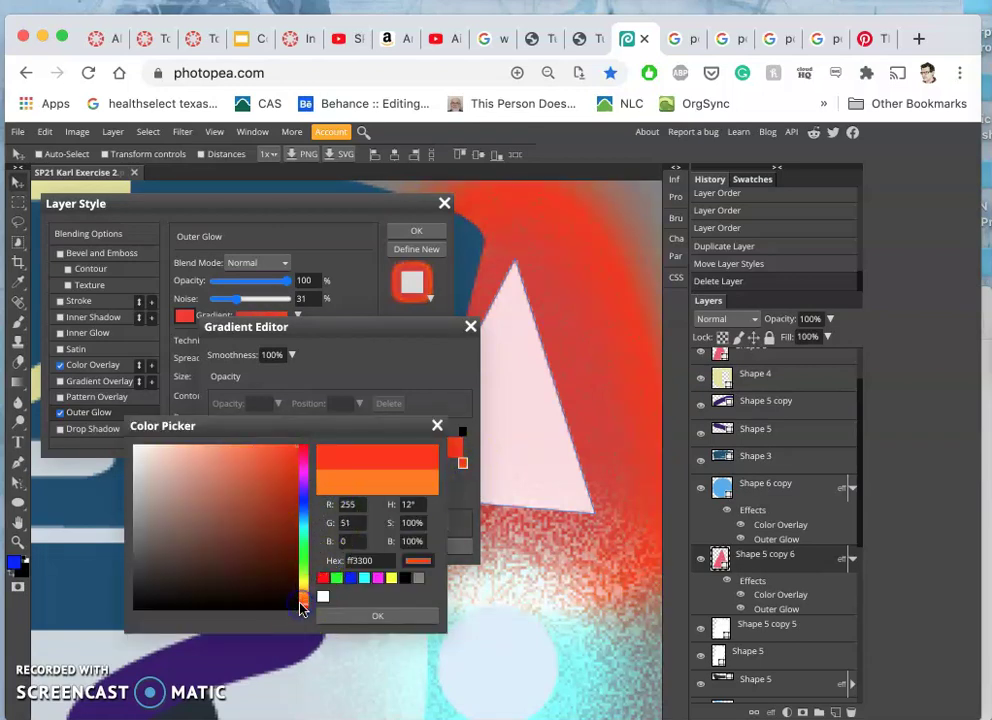
pyautogui.click(302, 600)
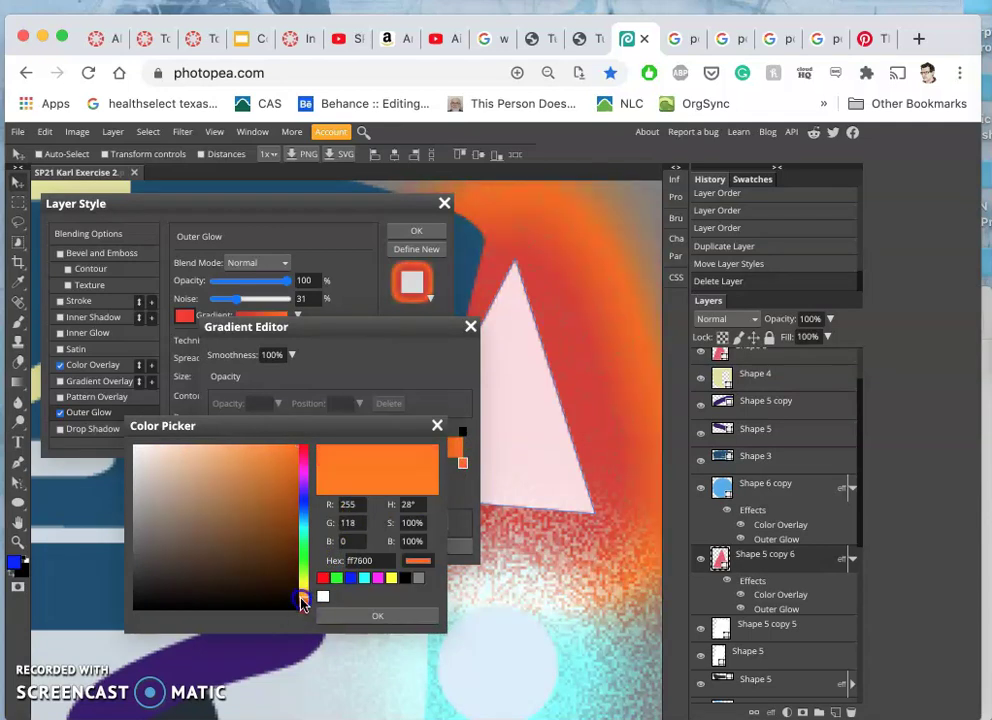
pyautogui.click(302, 603)
pyautogui.click(247, 458)
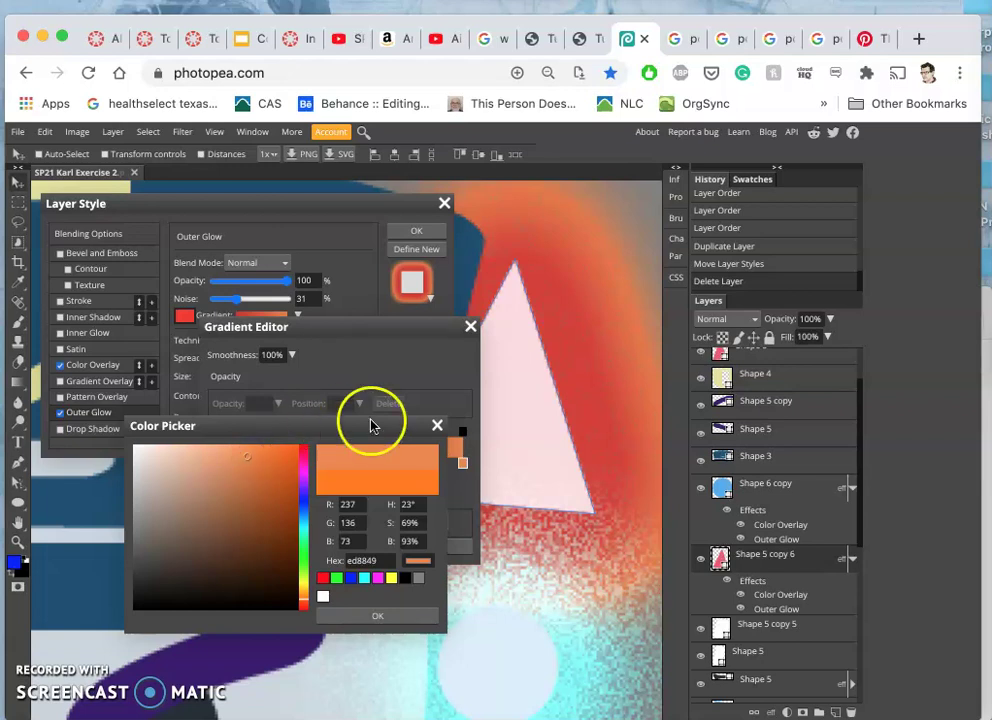
pyautogui.click(377, 615)
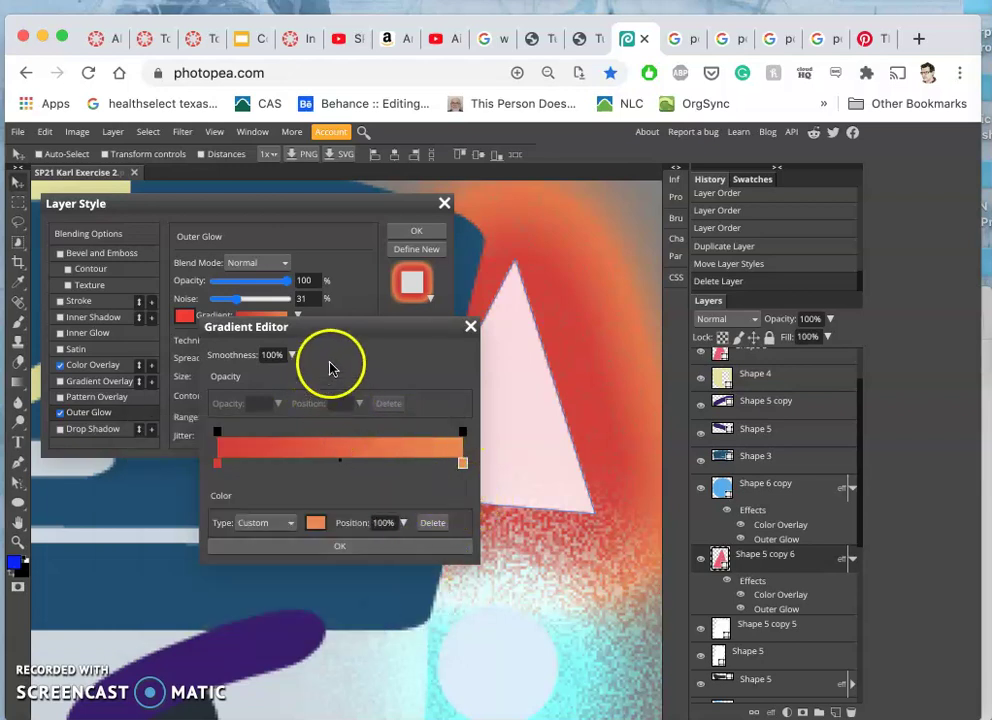
pyautogui.click(470, 327)
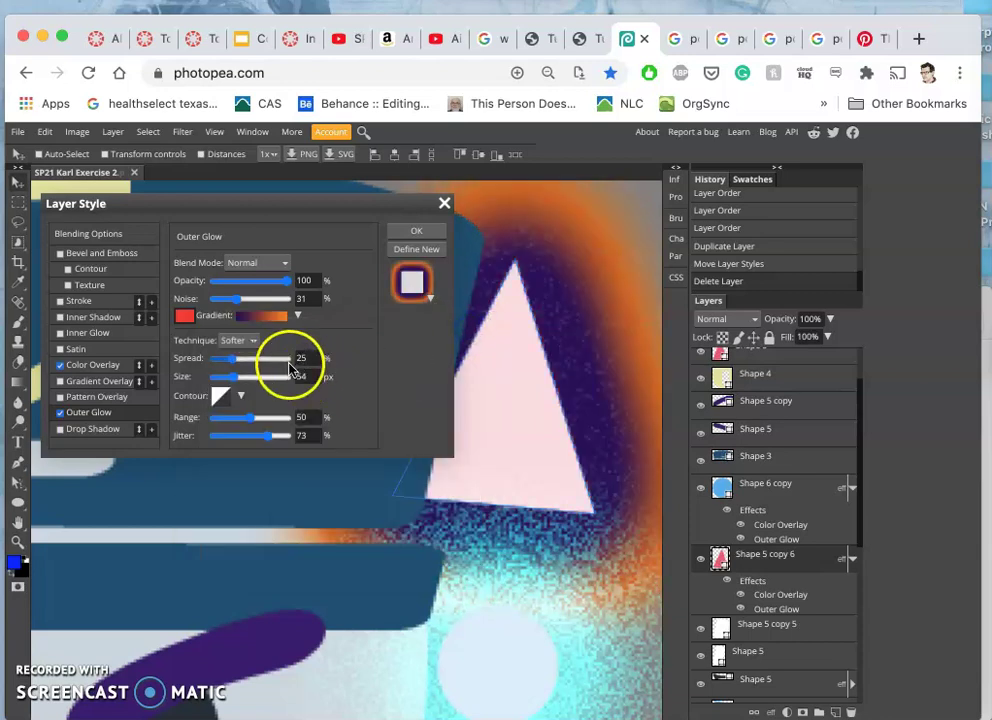
# - Reopen the outer glow gradient for editing and recolor its violet starting stop to red ef3c1a
pyautogui.click(263, 318)
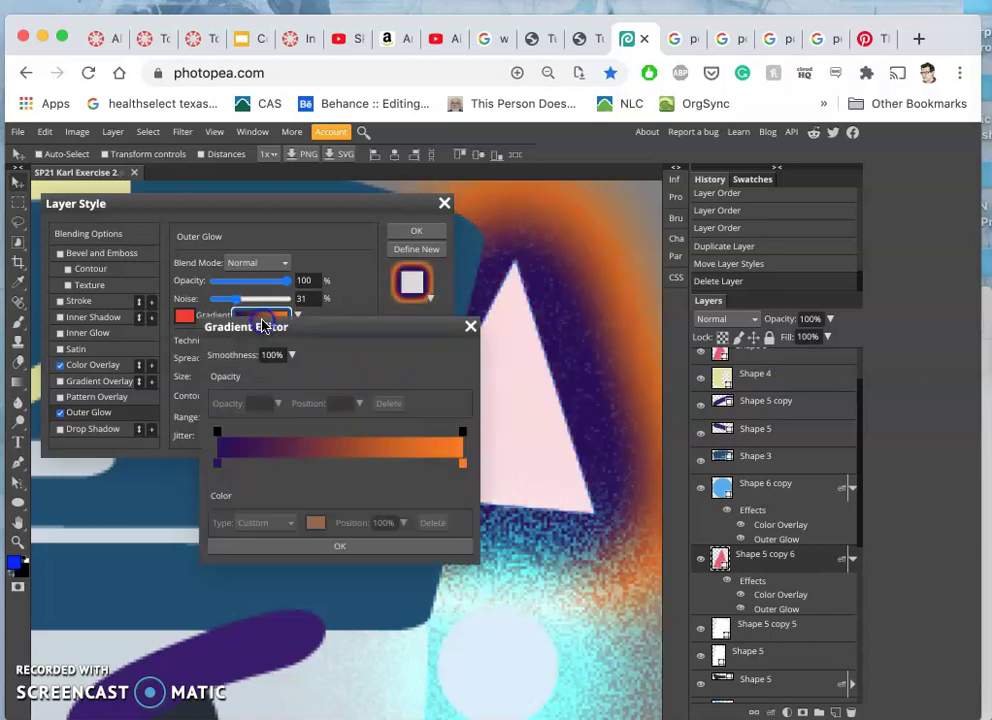
pyautogui.click(217, 464)
pyautogui.doubleClick(217, 465)
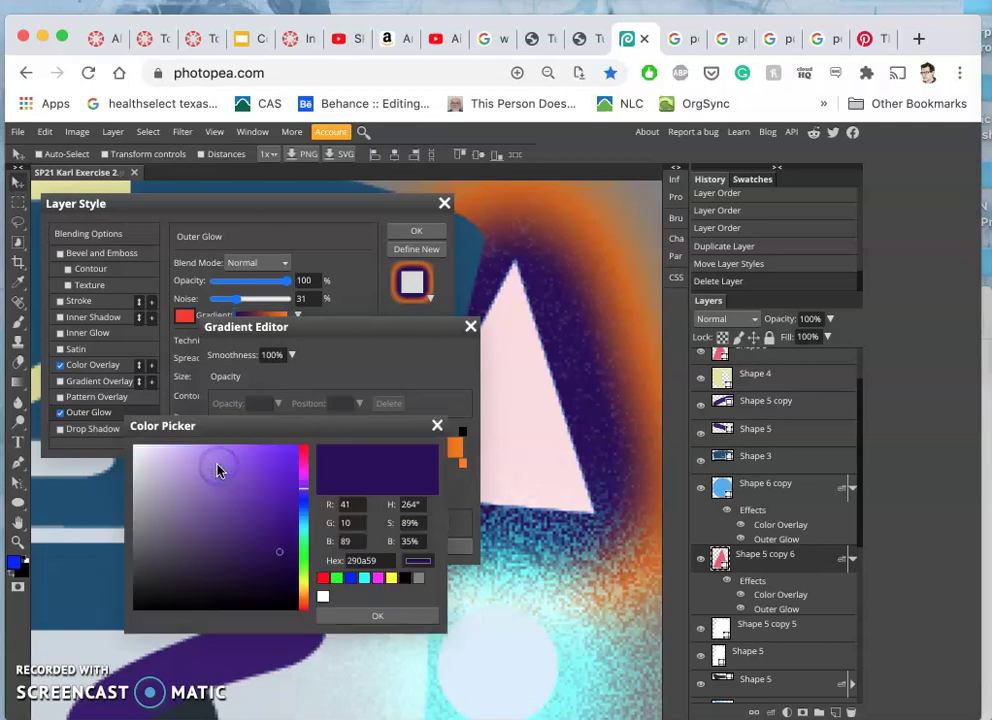
pyautogui.click(304, 603)
pyautogui.moveTo(279, 552); pyautogui.dragTo(279, 455)
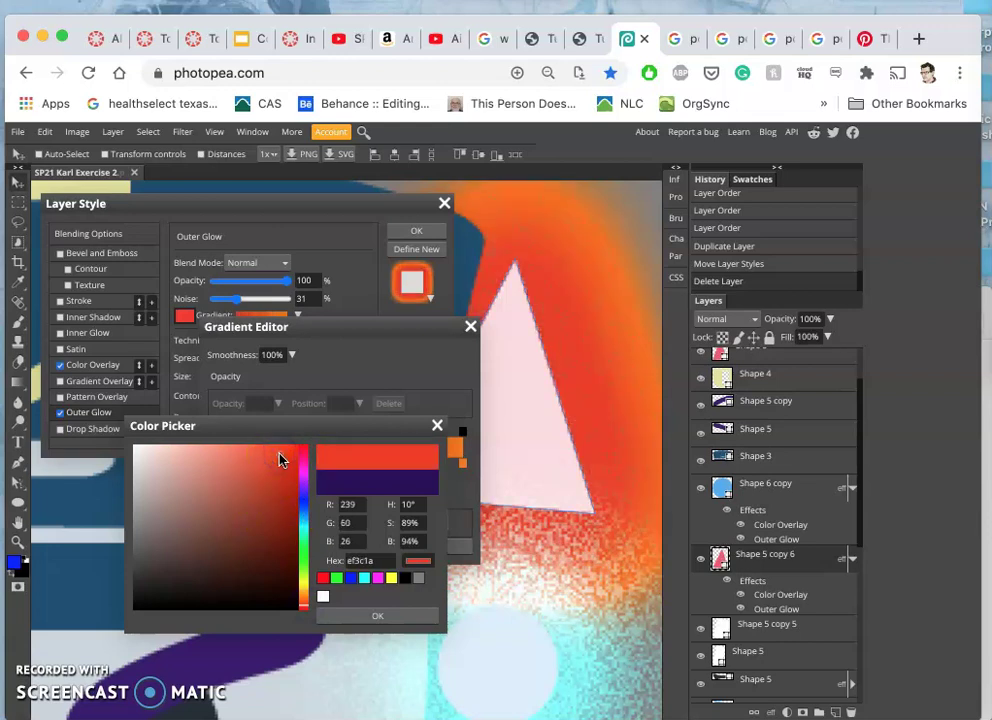
pyautogui.click(348, 615)
# - Recolor the end stop of the triangle's outer glow gradient to light orange e2954c and apply the gradient and layer style
pyautogui.click(463, 466)
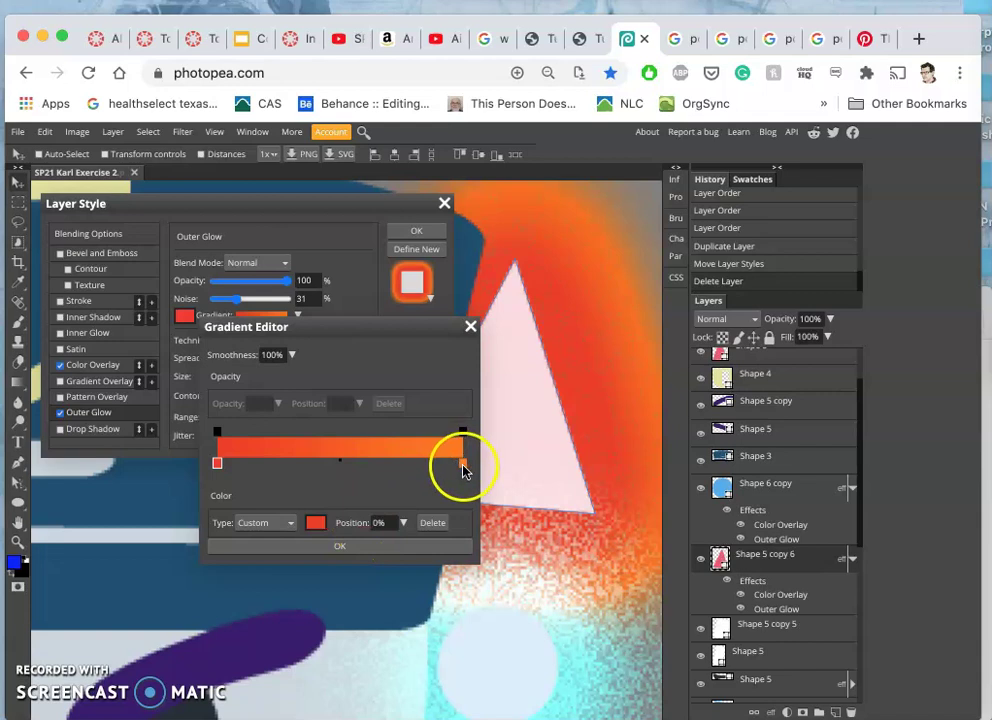
pyautogui.doubleClick(463, 468)
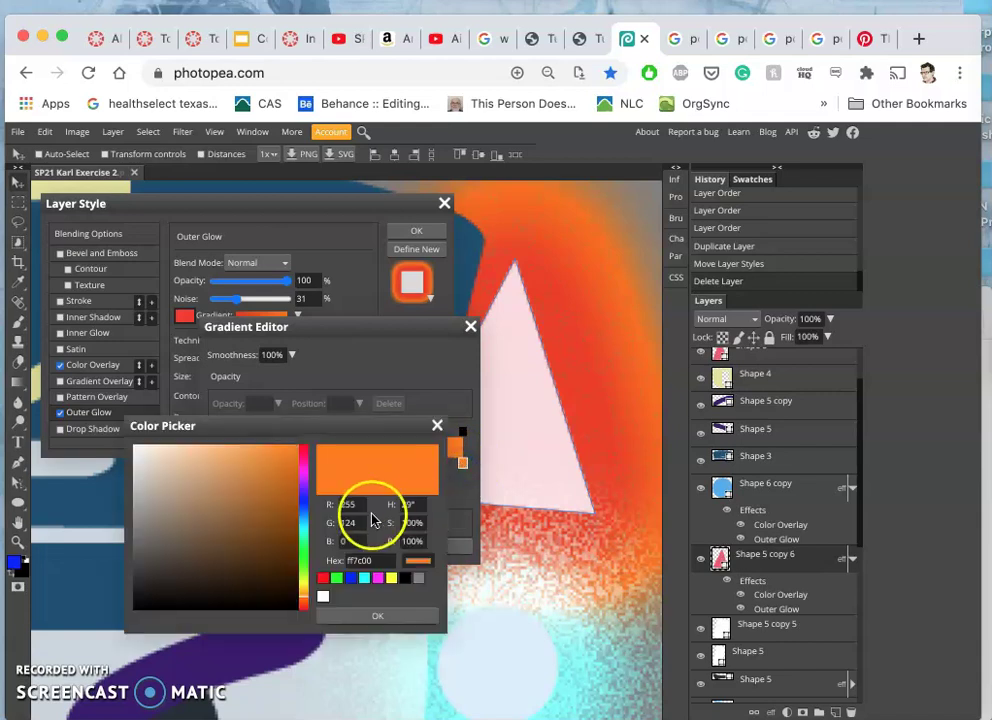
pyautogui.click(243, 464)
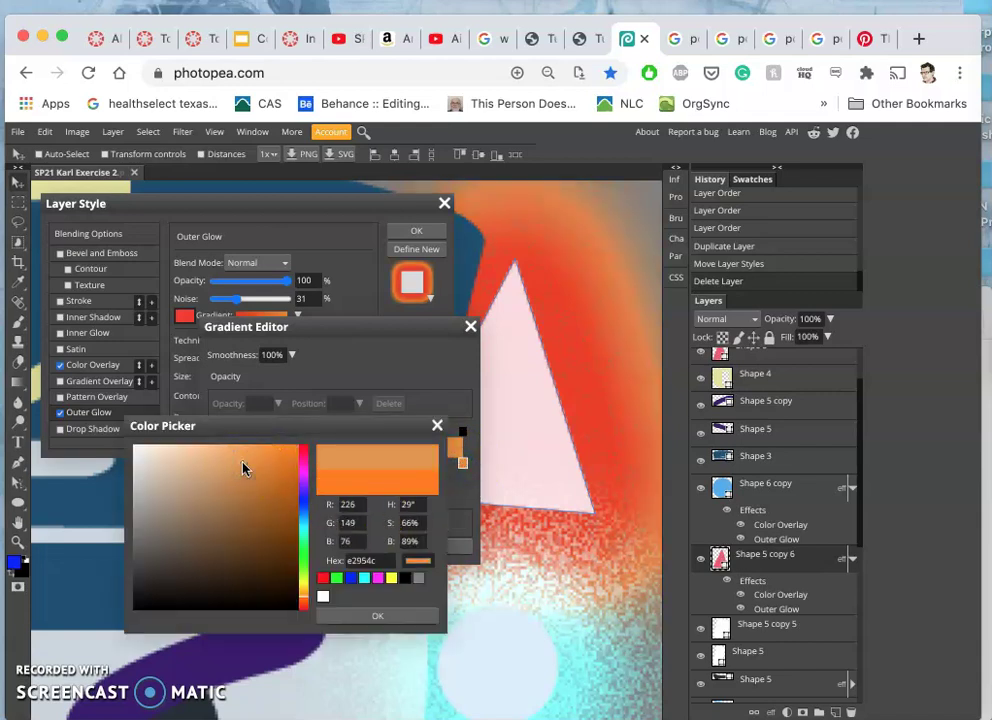
pyautogui.click(354, 615)
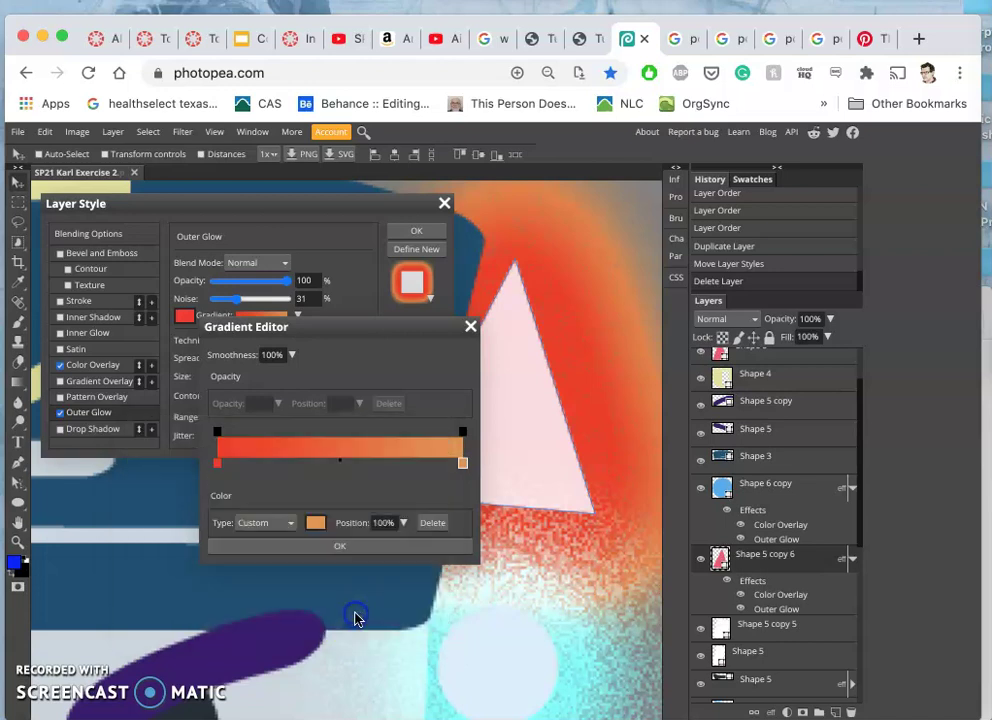
pyautogui.click(372, 543)
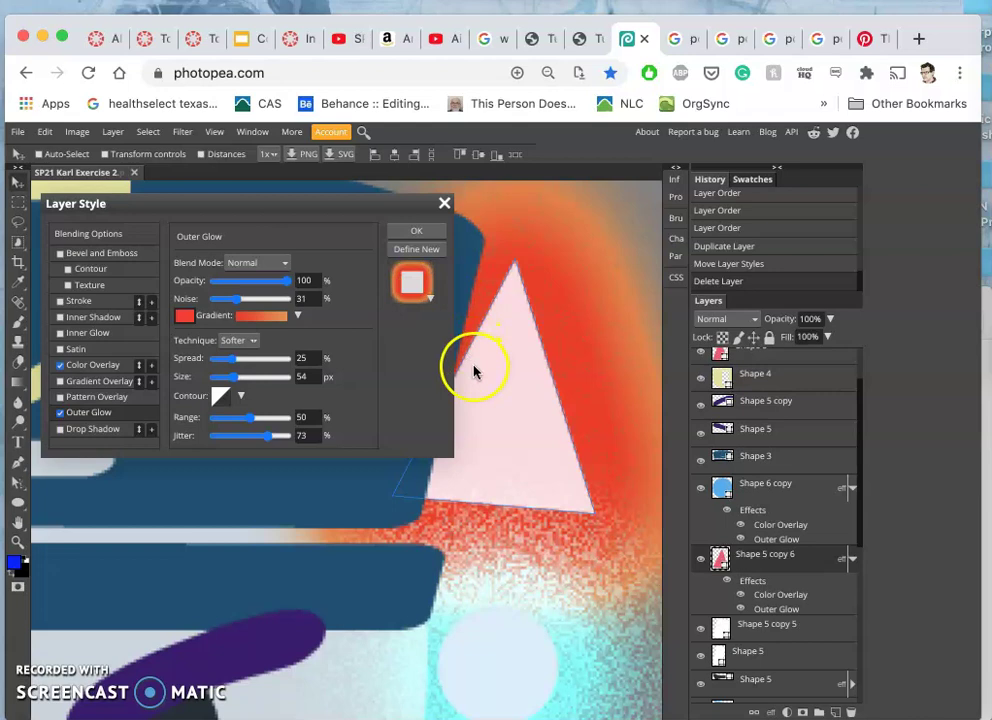
pyautogui.click(416, 230)
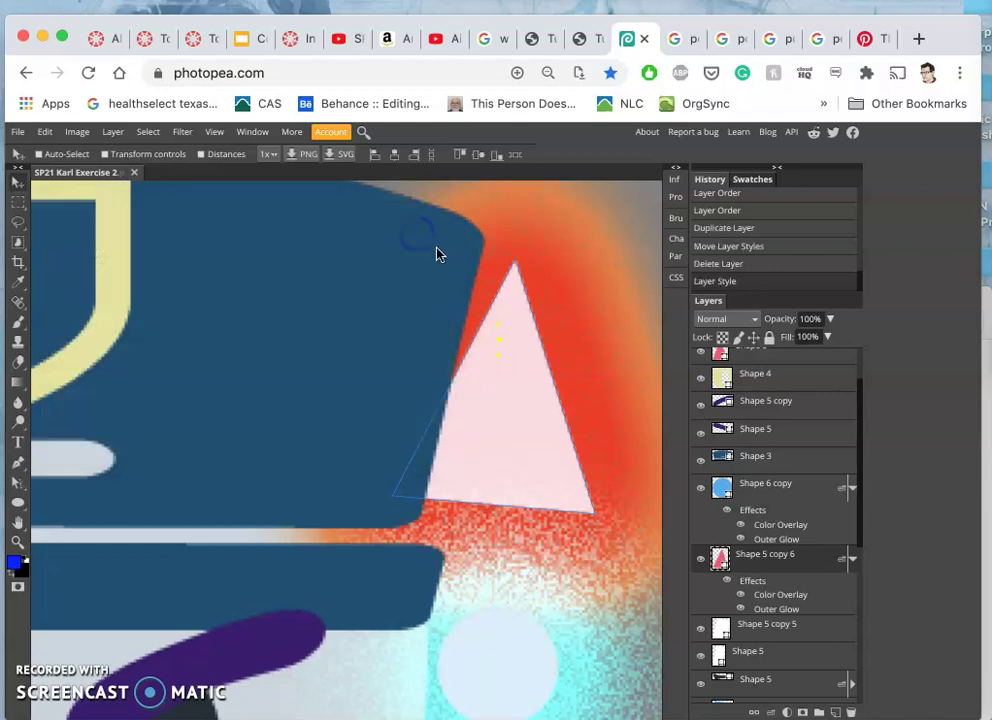
# - Examine the triangle's recolored glow in the whole illustration and close up beside the circle's cyan glow
pyautogui.press('super+minus')
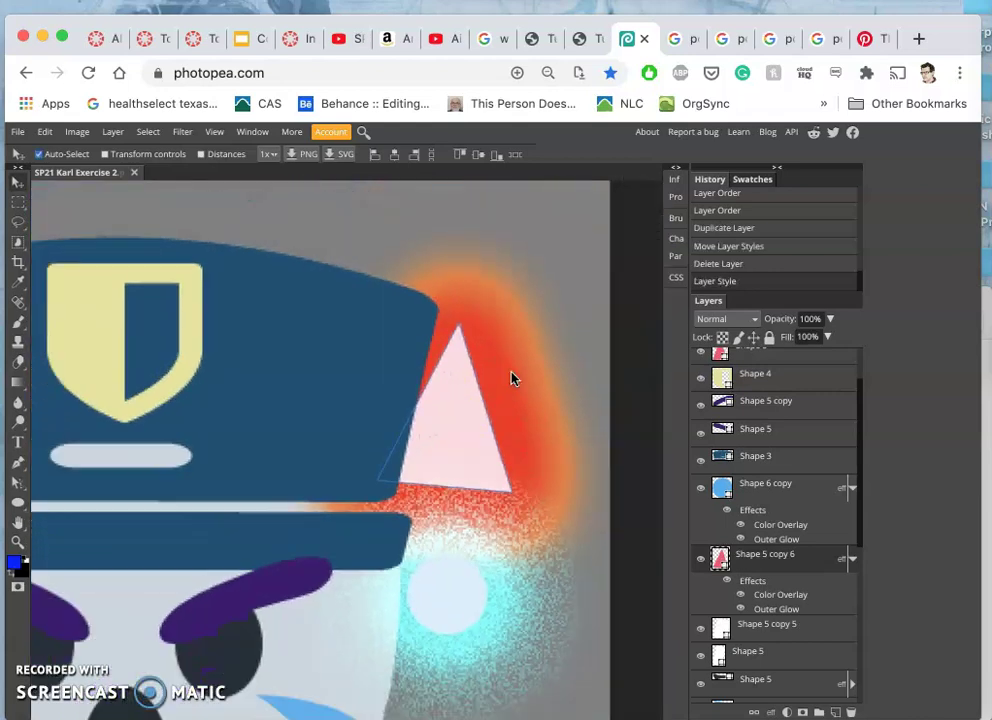
pyautogui.press('super+minus')
pyautogui.press('super+minus')
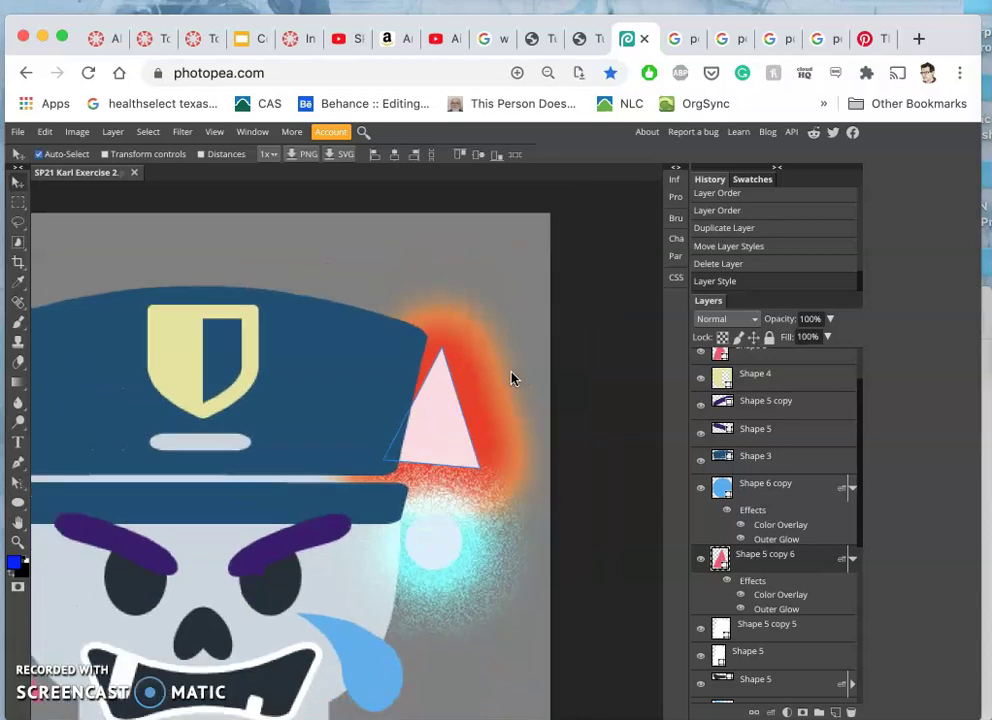
pyautogui.click(564, 455)
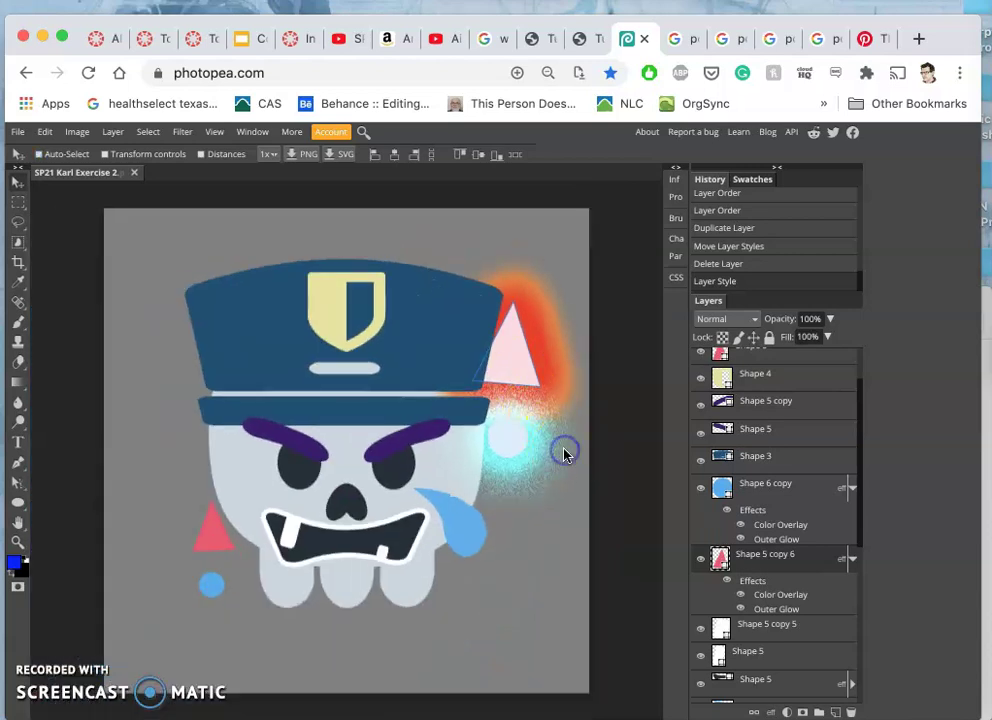
pyautogui.press('super+plus')
pyautogui.press('super+plus')
pyautogui.press('super+plus')
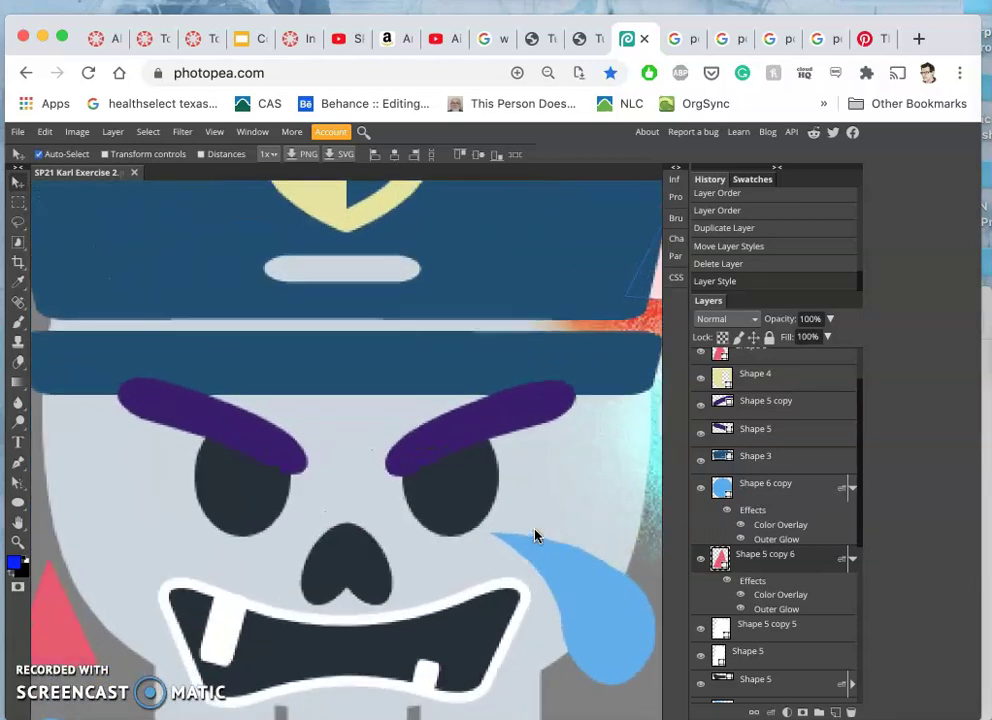
pyautogui.hscroll(5, 535, 537)
pyautogui.scroll(2, 535, 537)
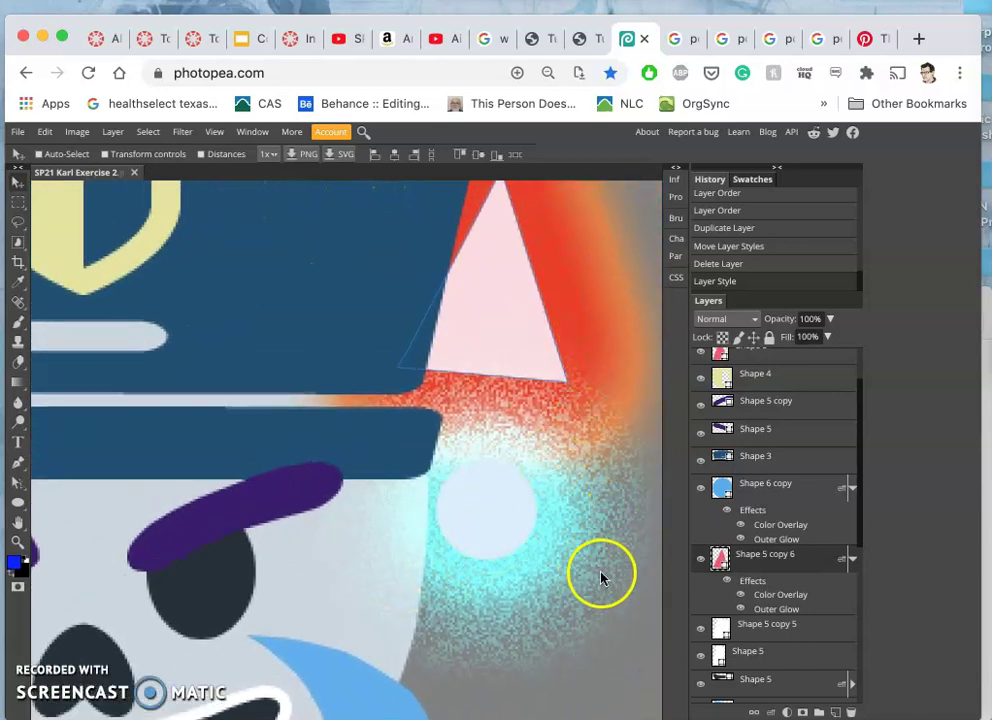
# - Check the color overlay of the triangle and the outer glow settings of the circle layer Shape 6 copy for comparison
pyautogui.doubleClick(762, 598)
pyautogui.click(249, 285)
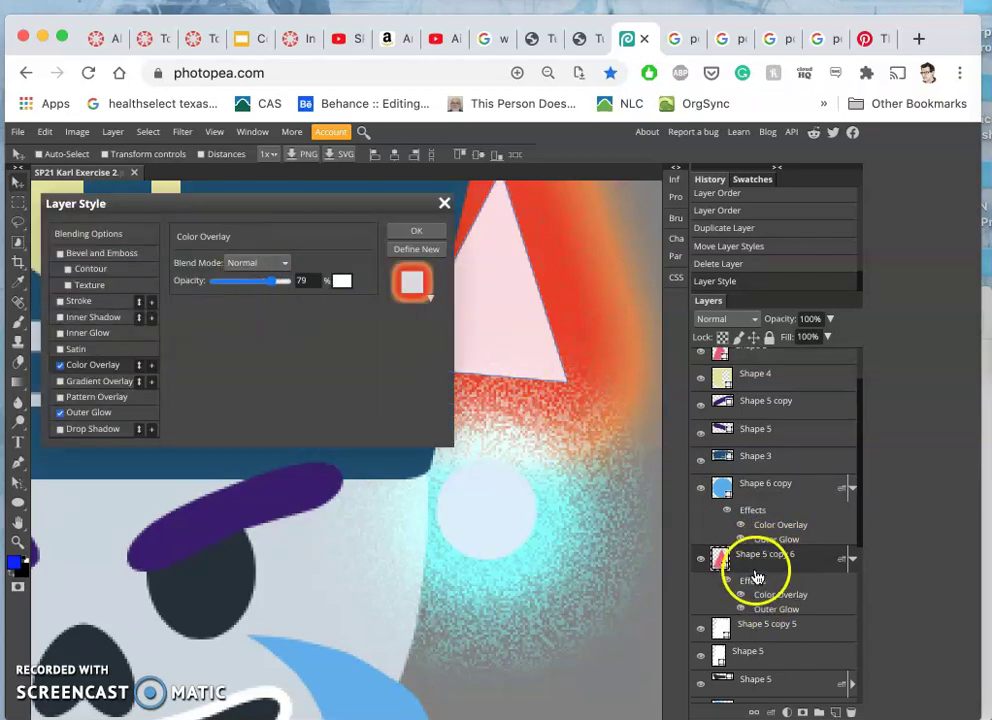
pyautogui.click(764, 528)
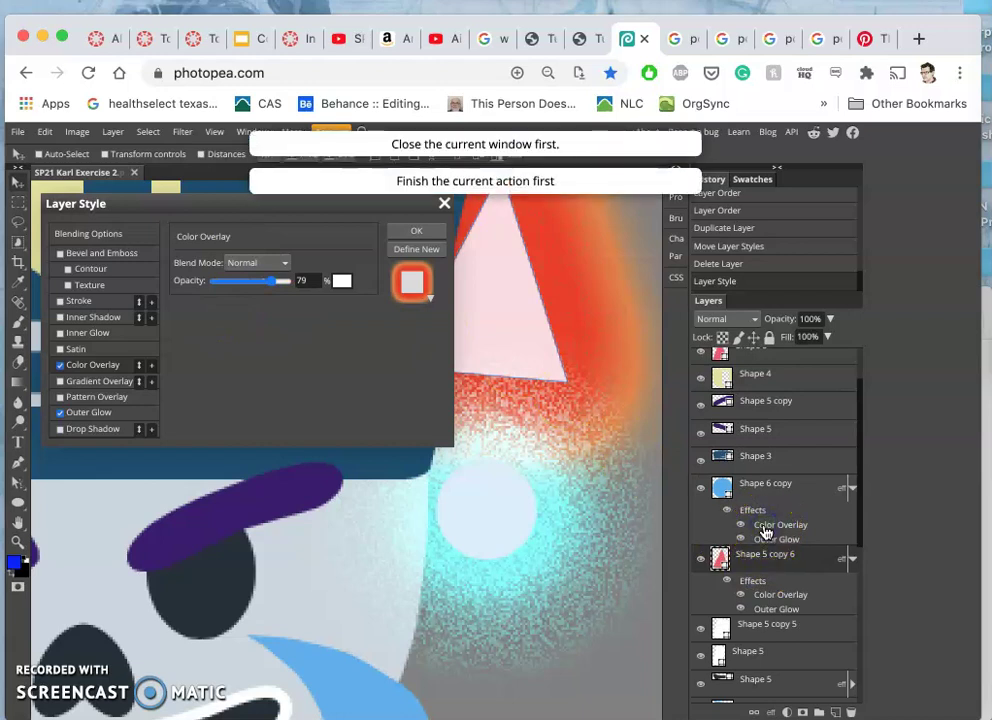
pyautogui.click(779, 528)
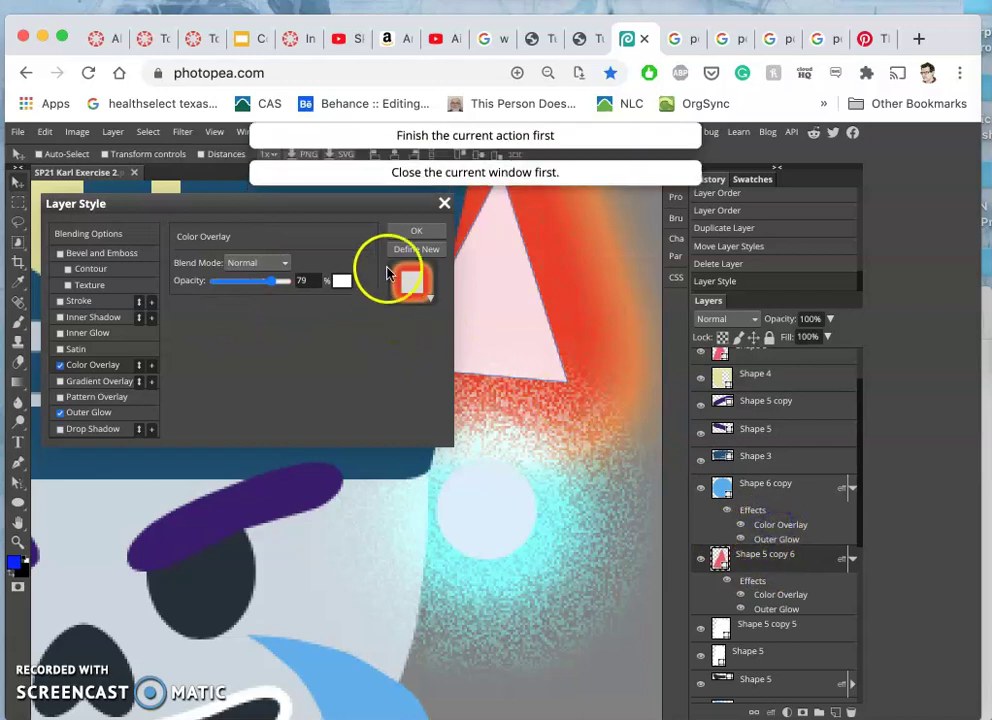
pyautogui.click(416, 232)
pyautogui.click(776, 527)
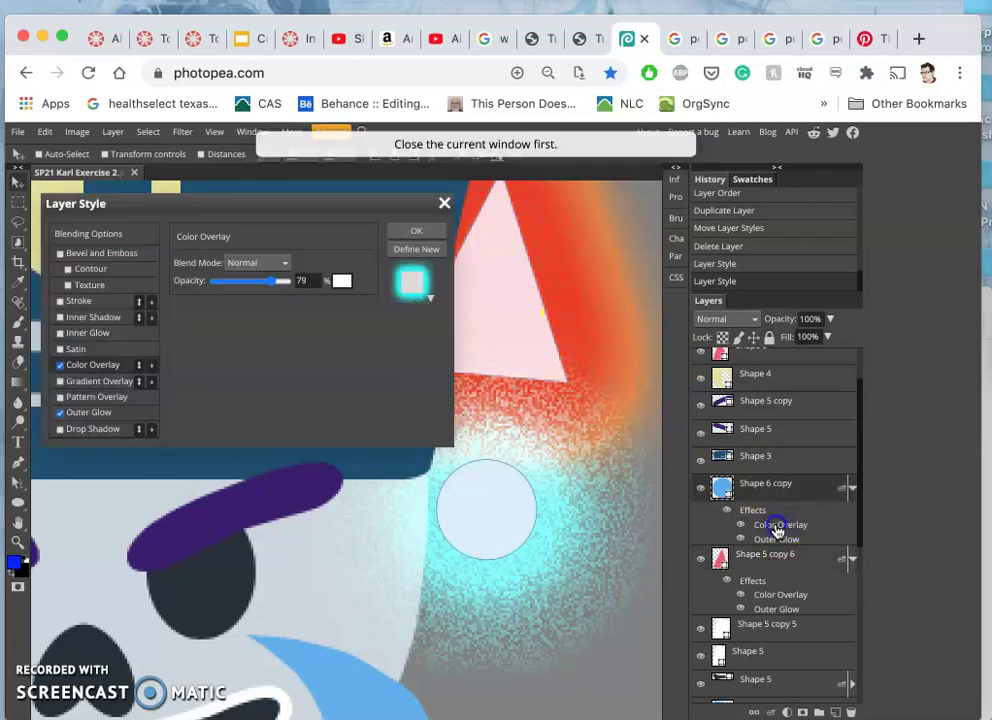
pyautogui.click(283, 273)
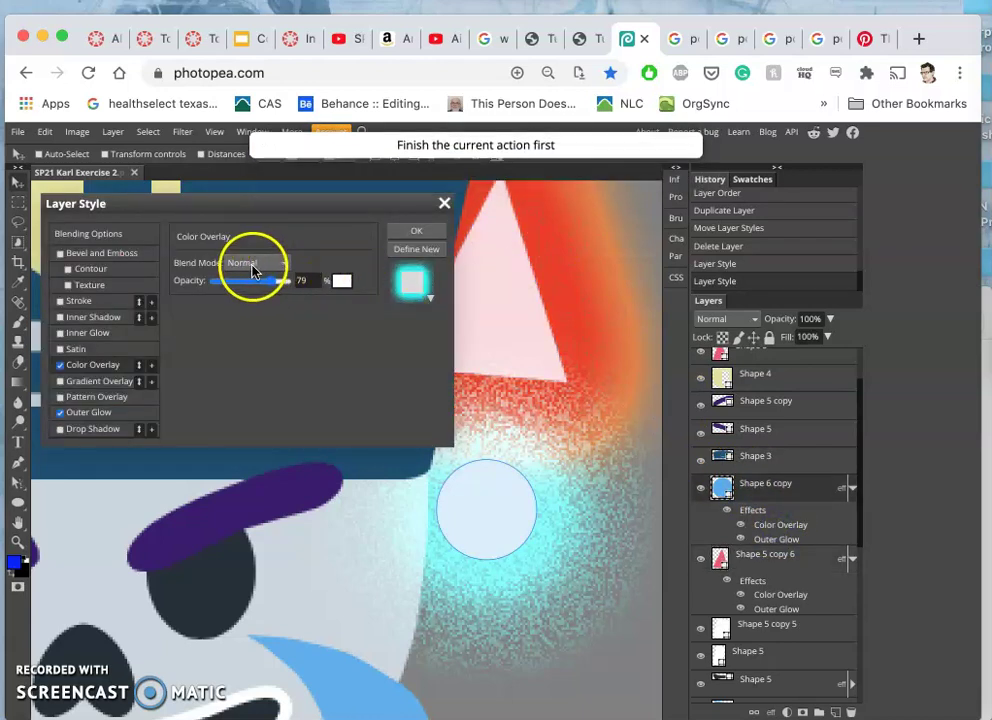
pyautogui.click(119, 414)
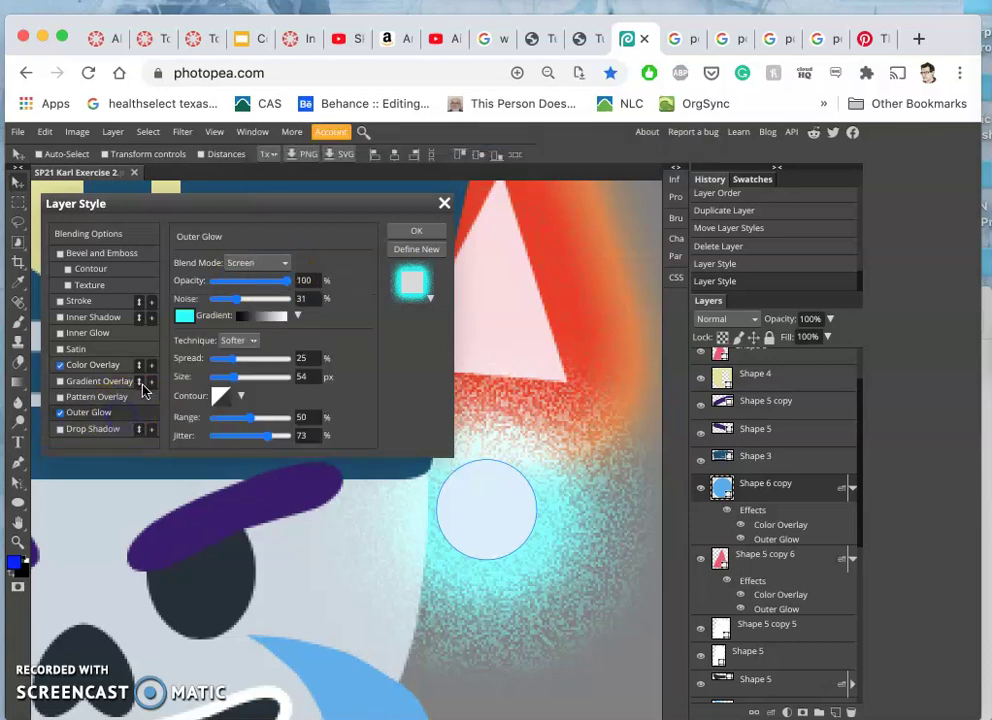
pyautogui.click(418, 233)
# - Open the outer glow settings of the triangle layer Shape 5 copy 6
pyautogui.moveTo(760, 508); pyautogui.dragTo(762, 594)
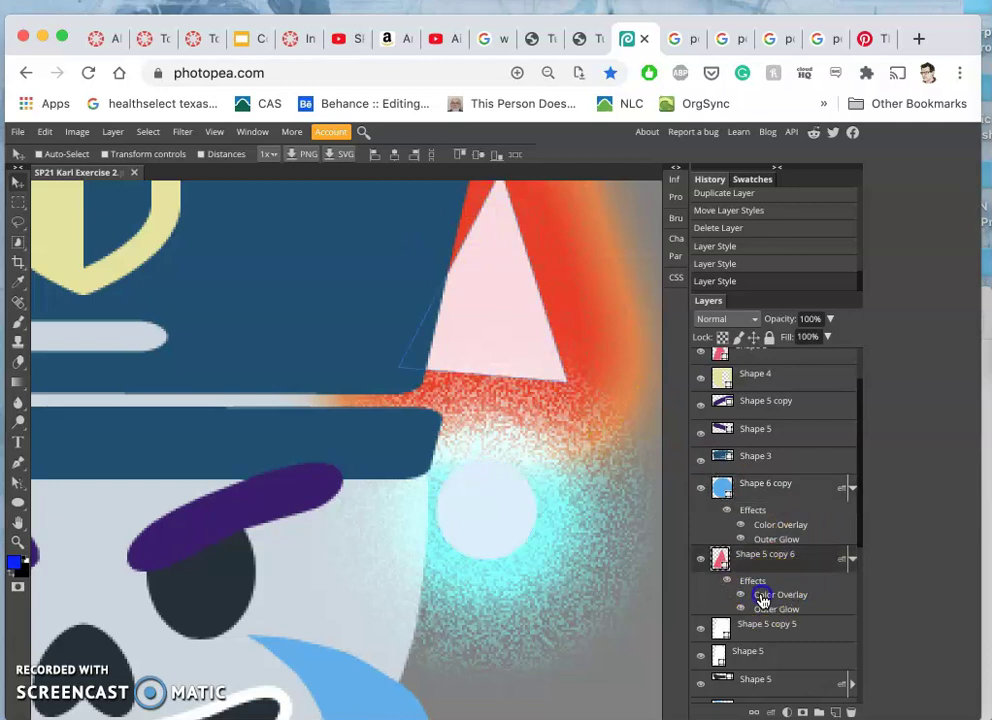
pyautogui.doubleClick(764, 594)
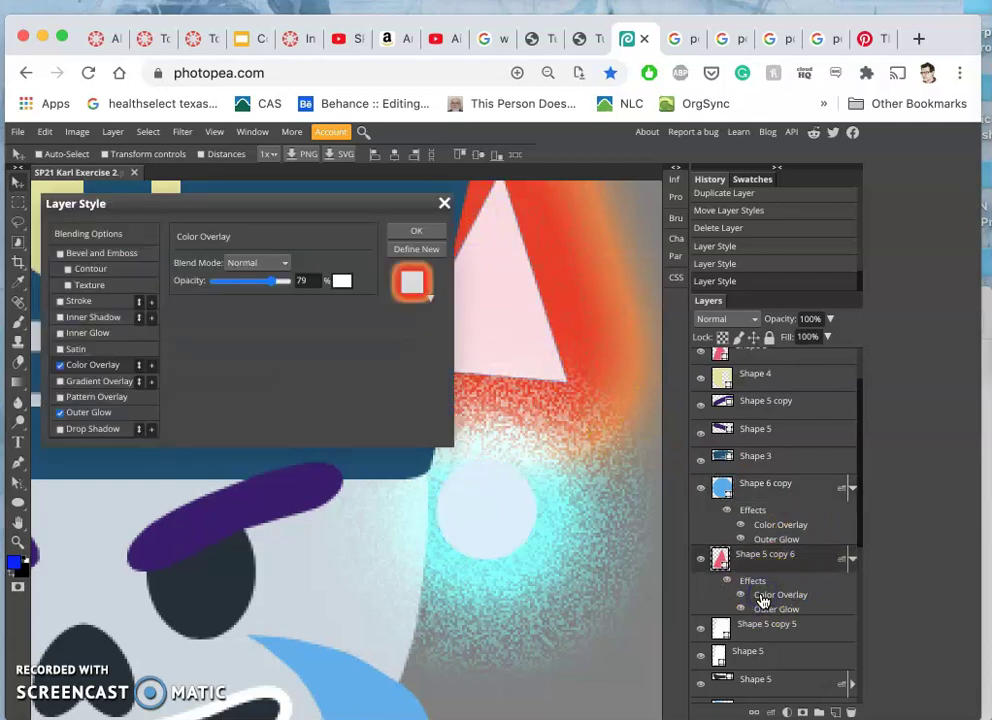
pyautogui.click(102, 412)
# - Try the Screen blend mode on the triangle's outer glow and return it to Normal
pyautogui.click(254, 264)
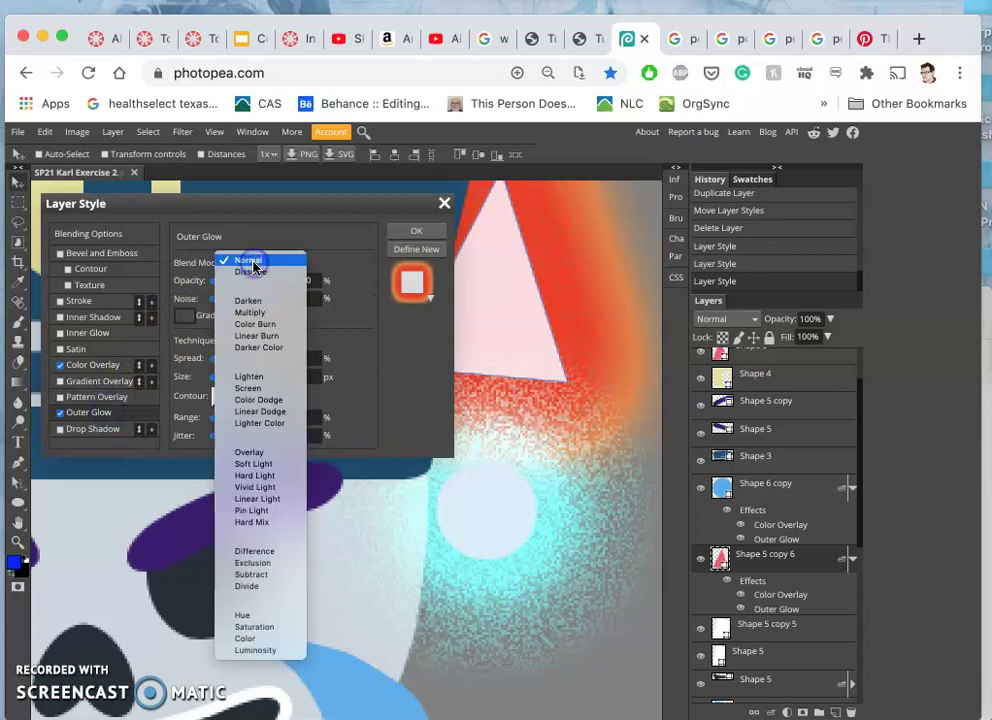
pyautogui.click(256, 387)
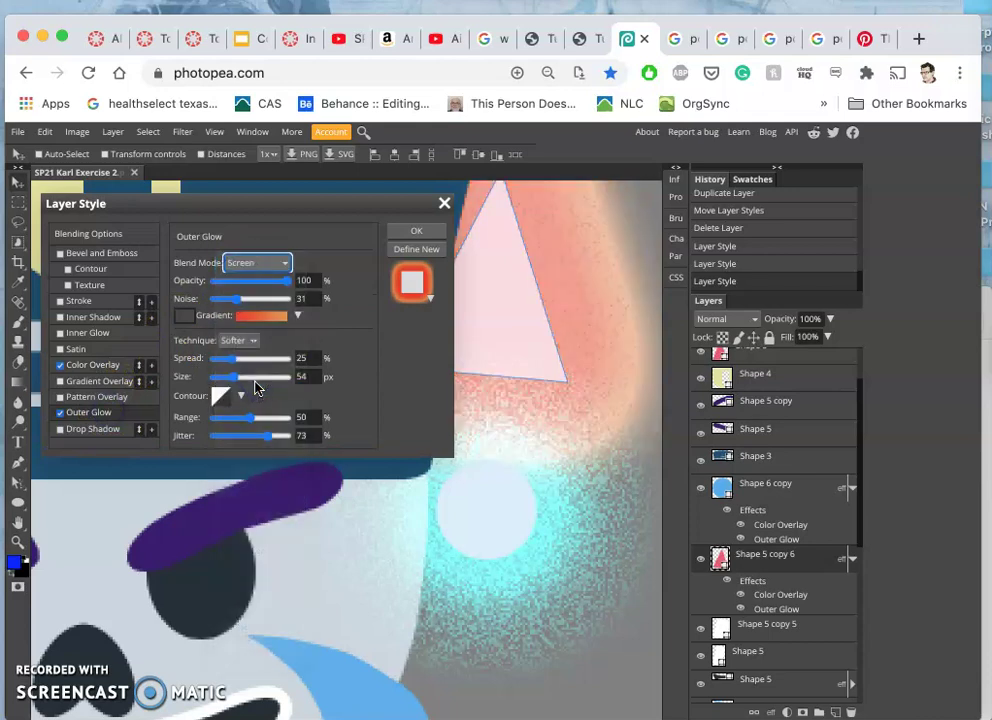
pyautogui.click(283, 262)
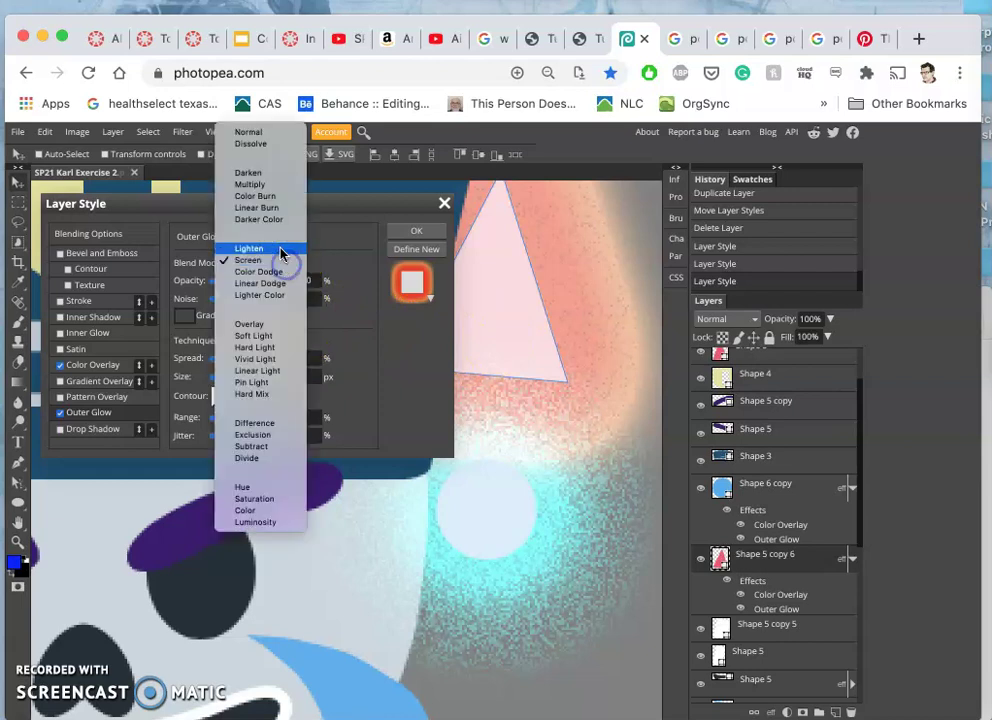
pyautogui.click(248, 133)
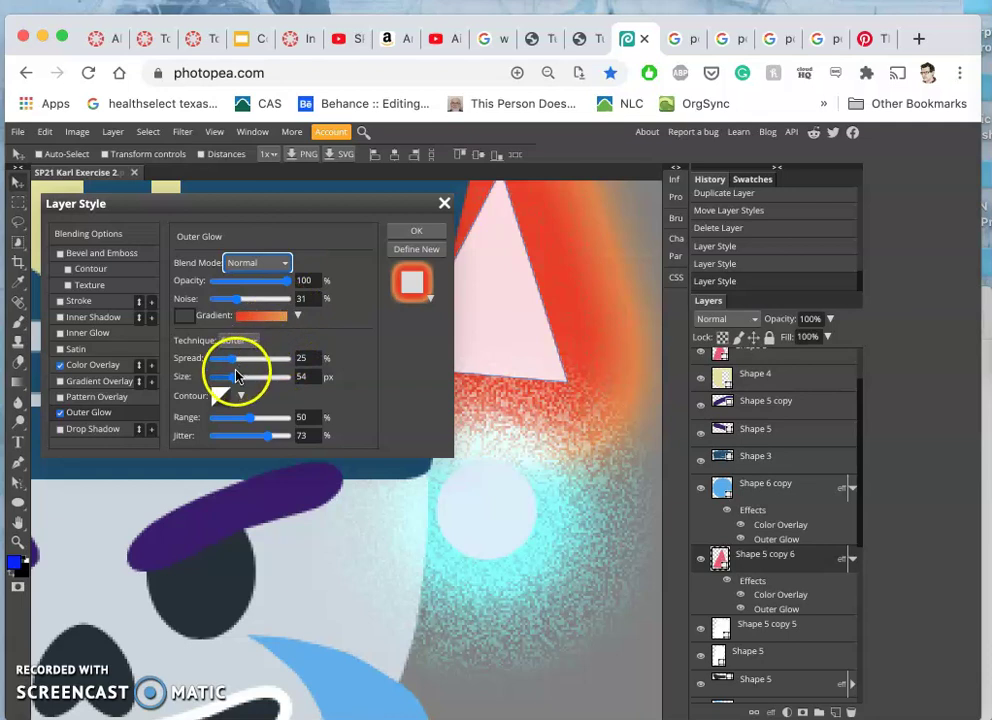
# - Raise the noise of the triangle's outer glow to about 85% and apply the layer style
pyautogui.moveTo(237, 302); pyautogui.dragTo(256, 302)
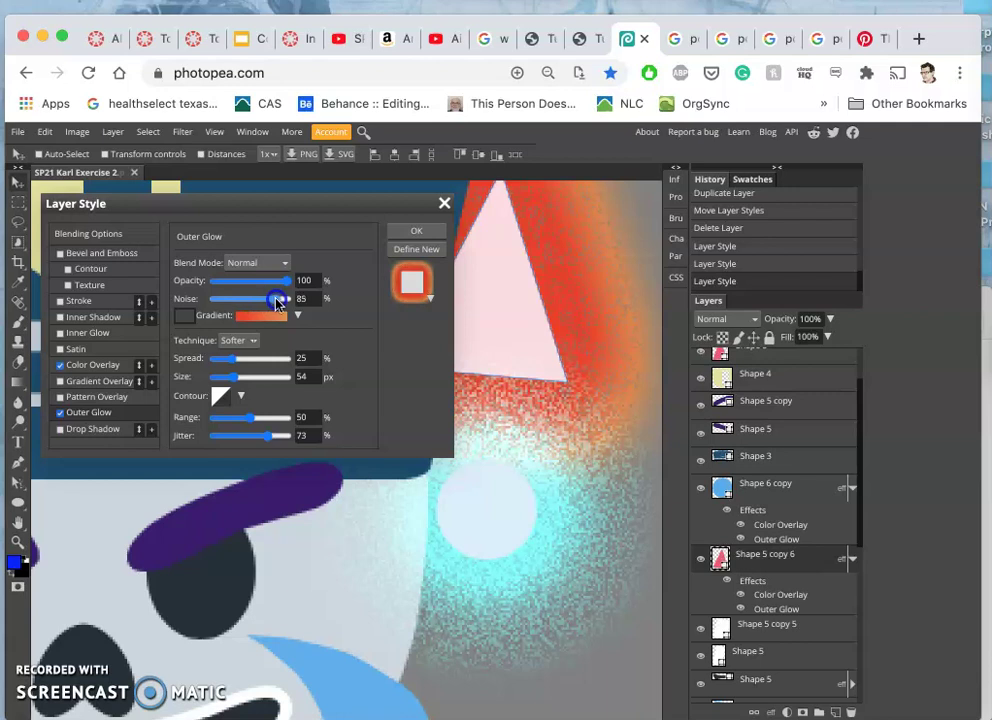
pyautogui.moveTo(277, 303); pyautogui.dragTo(285, 305)
pyautogui.click(404, 237)
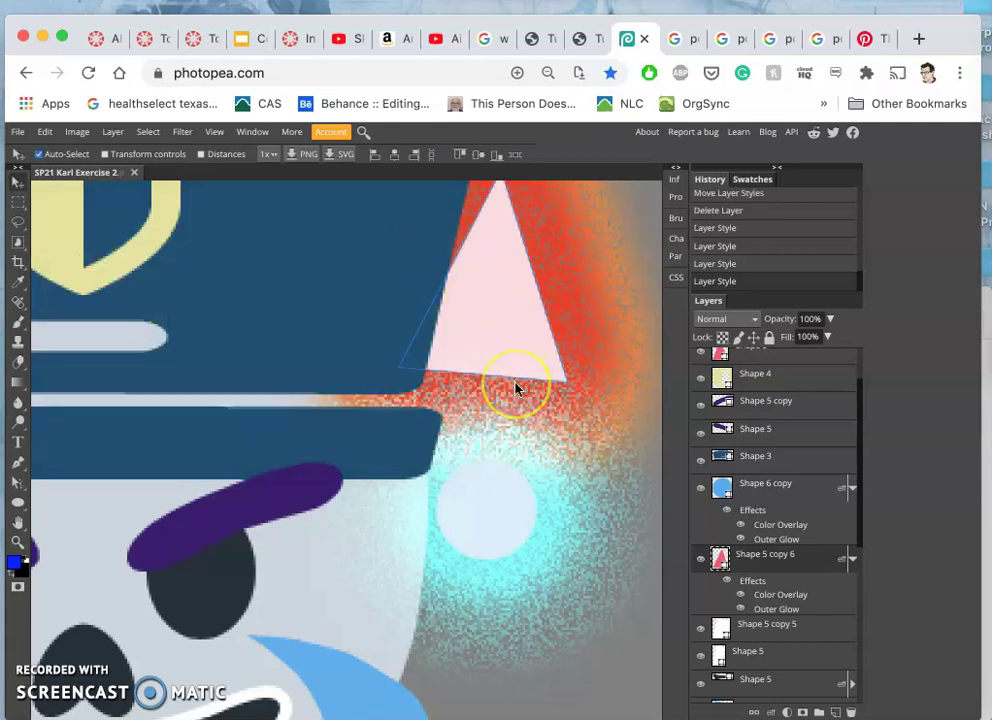
pyautogui.scroll(-3, 516, 388)
pyautogui.scroll(-3, 516, 388)
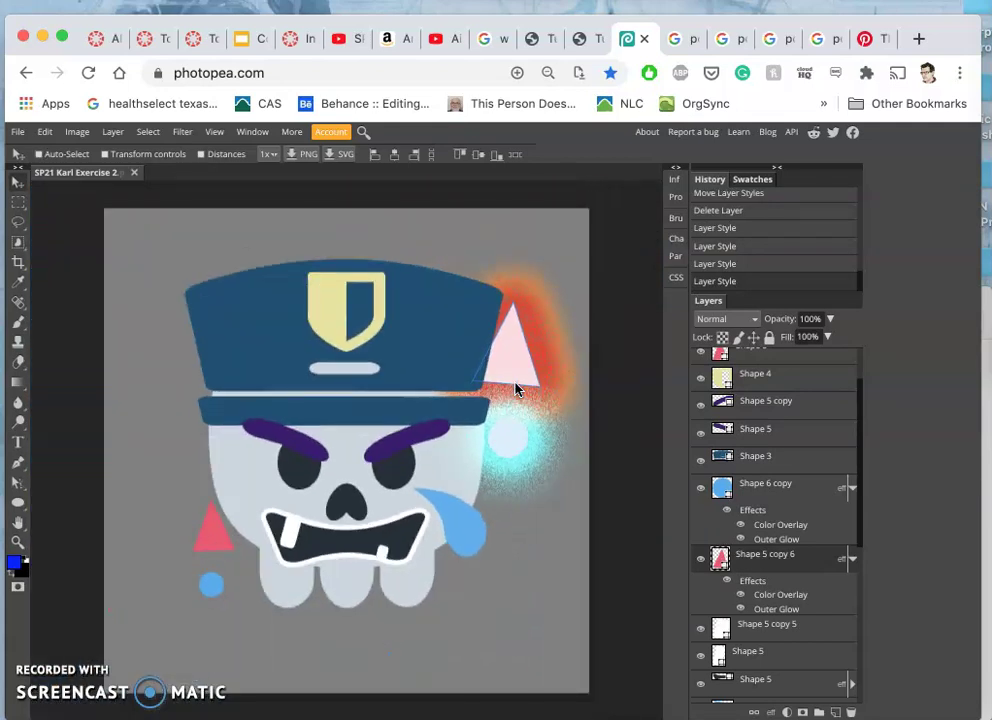
pyautogui.click(529, 551)
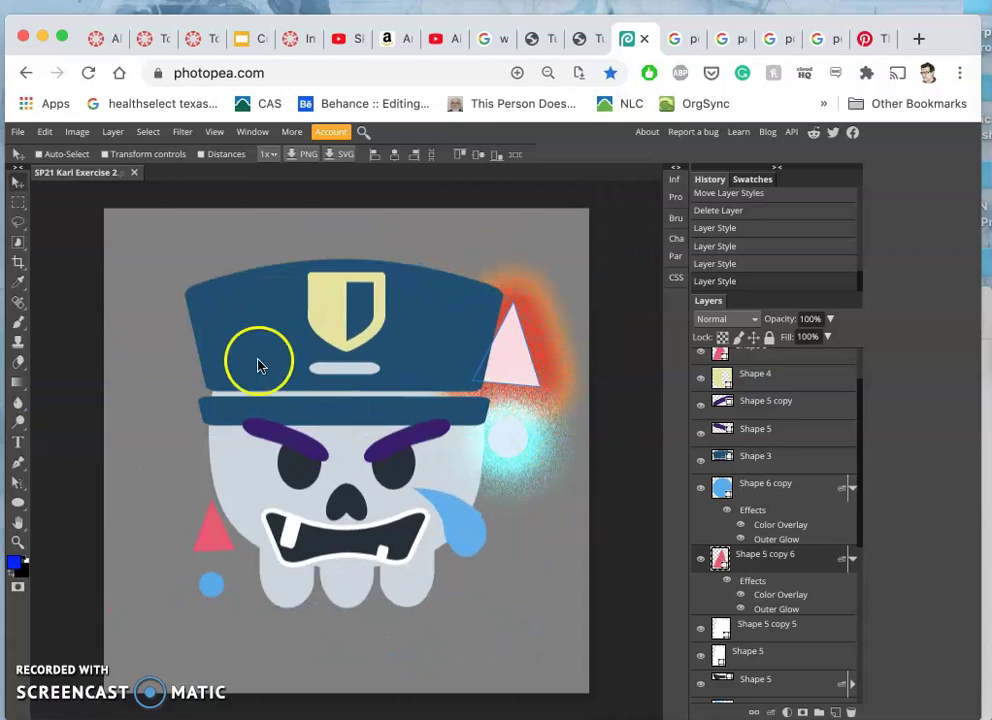
pyautogui.click(17, 222)
pyautogui.click(122, 237)
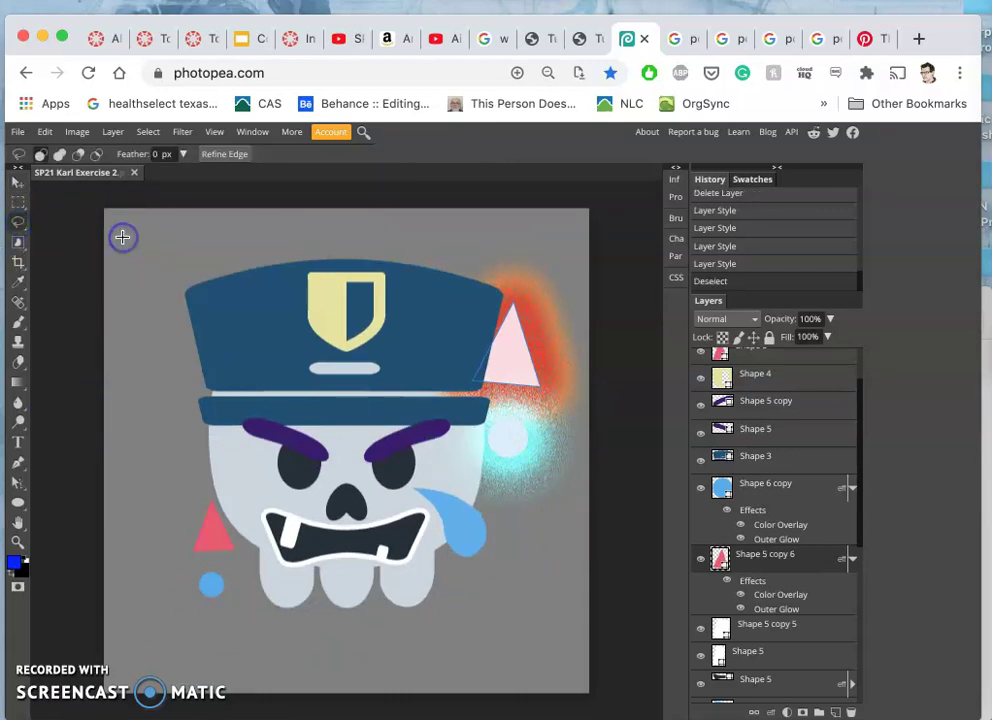
pyautogui.click(787, 383)
pyautogui.moveTo(787, 383); pyautogui.dragTo(808, 565)
# - Scale the glowing triangle to 92.62% and rotate it 31.9° clockwise with Free Transform
pyautogui.hotkey('ctrl', 't')
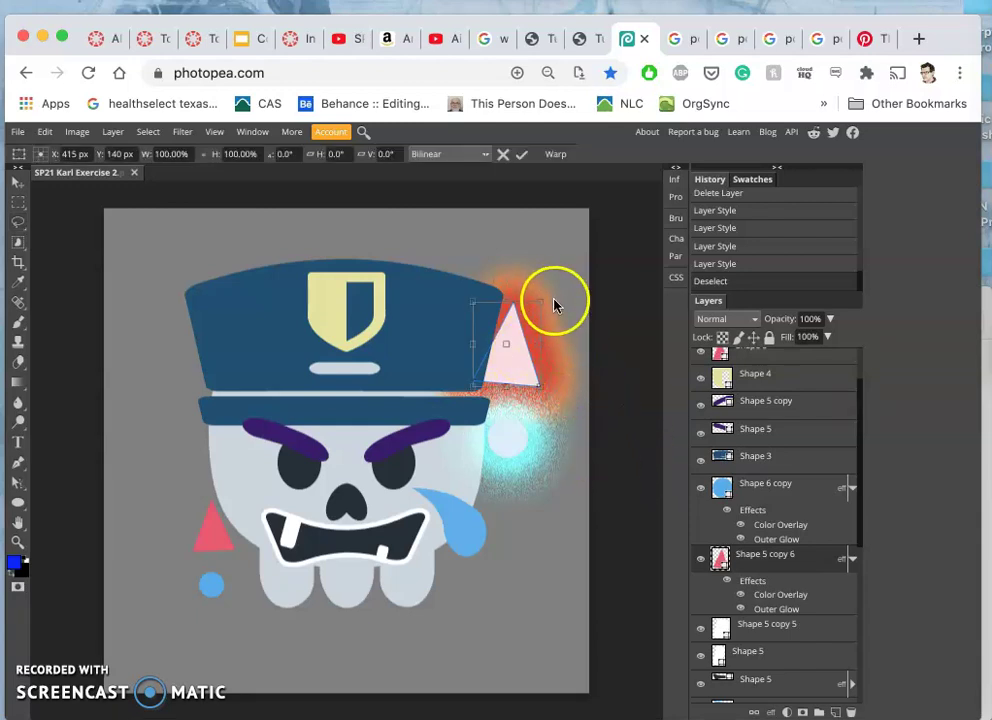
pyautogui.moveTo(547, 300); pyautogui.dragTo(545, 326)
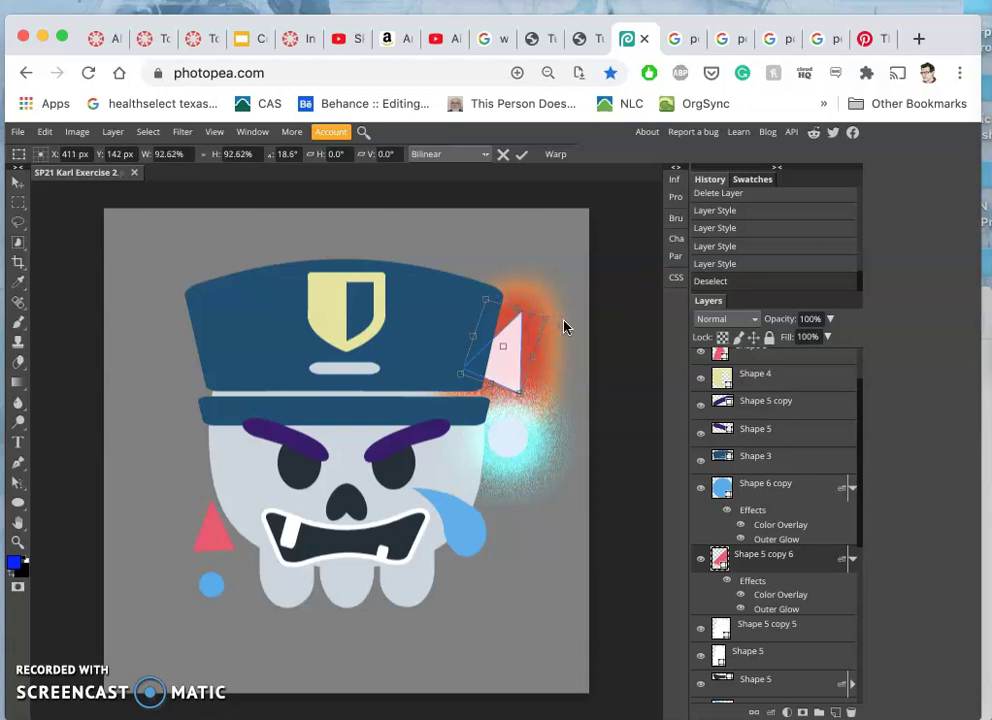
pyautogui.moveTo(564, 320); pyautogui.dragTo(564, 326)
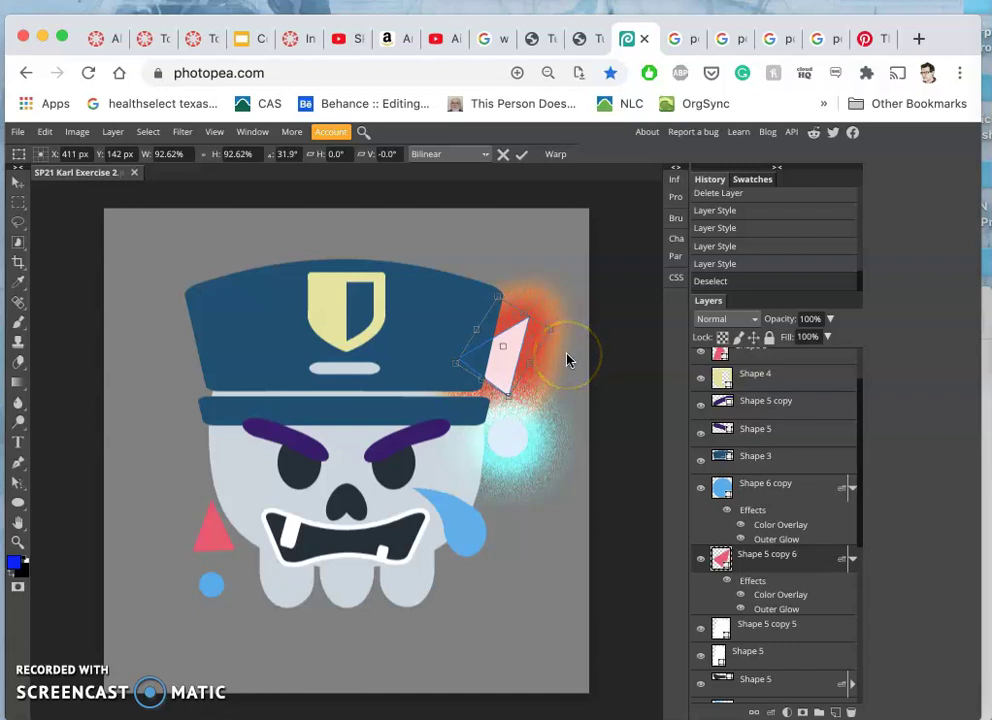
pyautogui.press('Return')
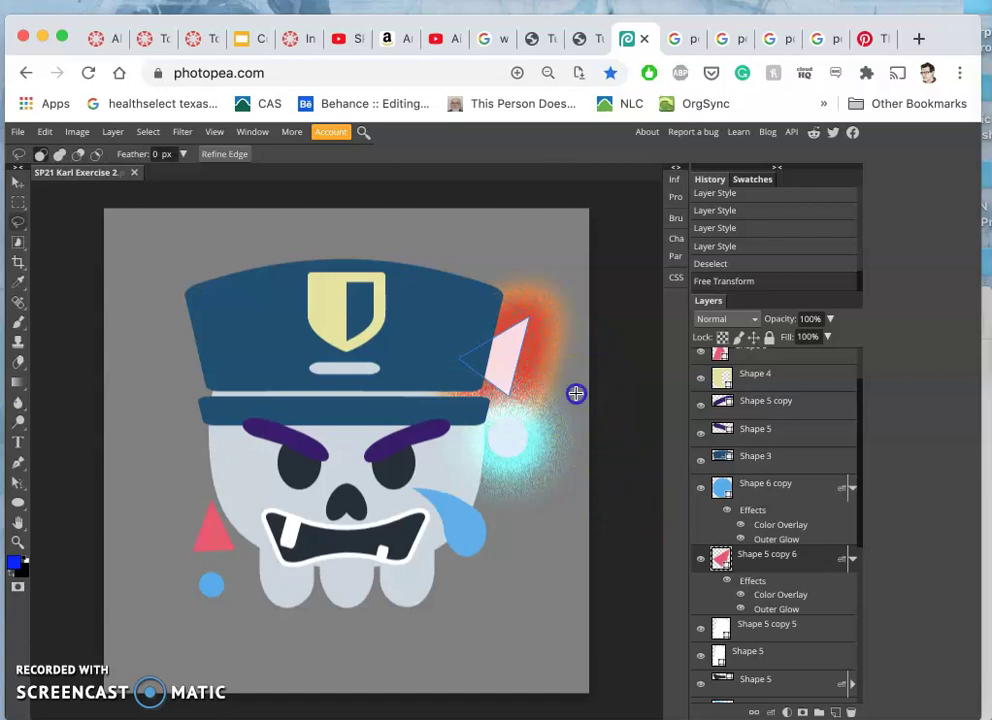
pyautogui.click(510, 354)
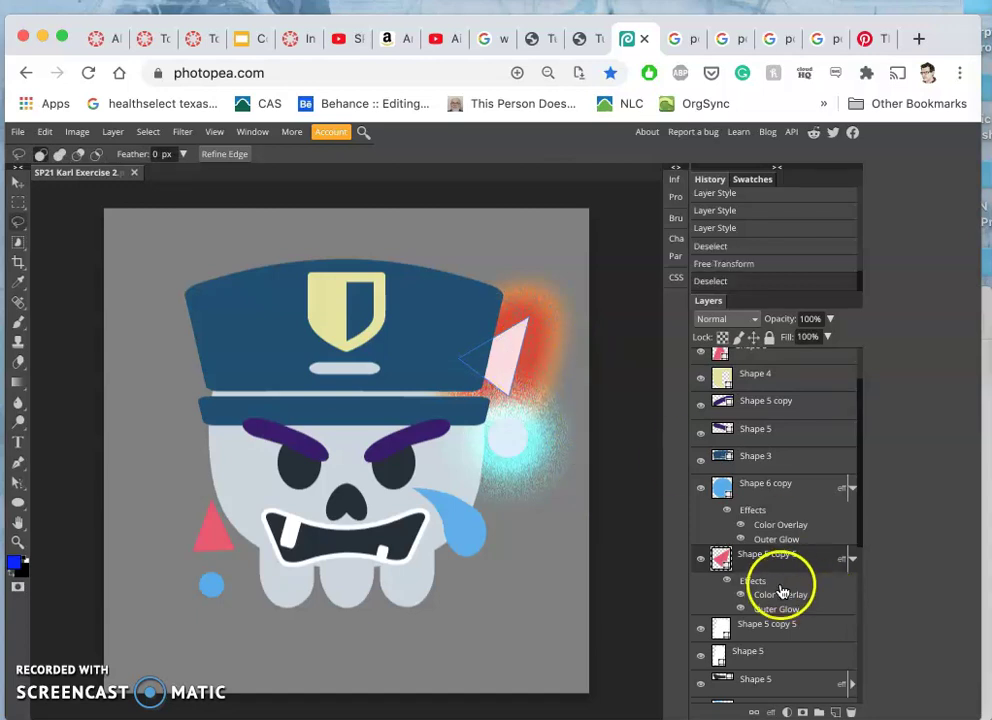
# - Add an inner glow to the triangle layer Shape 5 copy 6 and set its blend mode to Normal
pyautogui.doubleClick(776, 596)
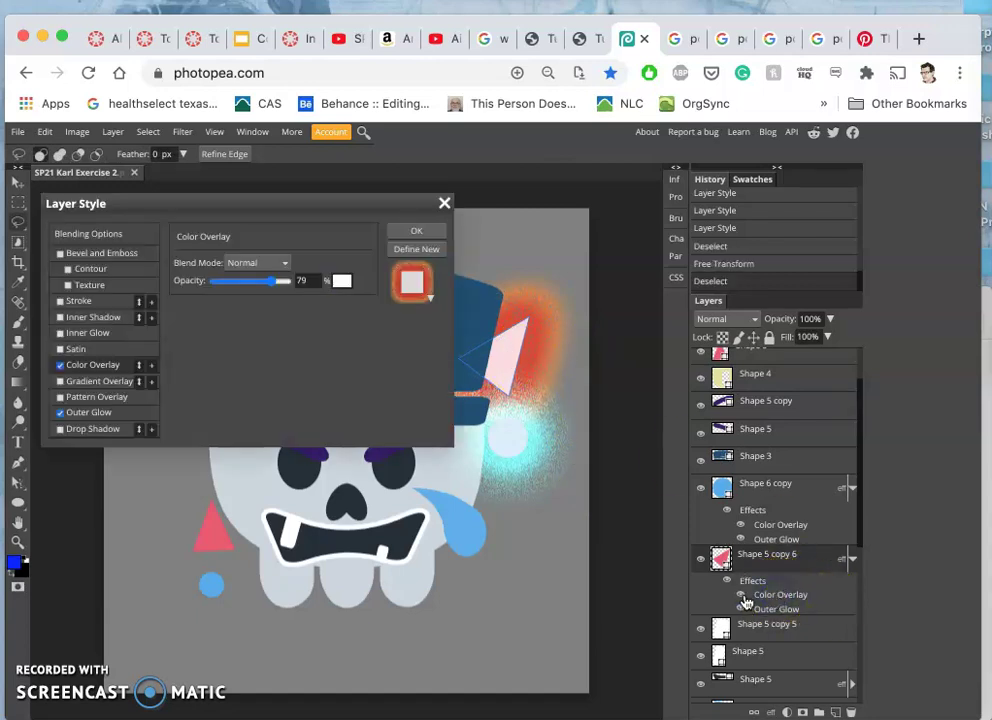
pyautogui.click(61, 335)
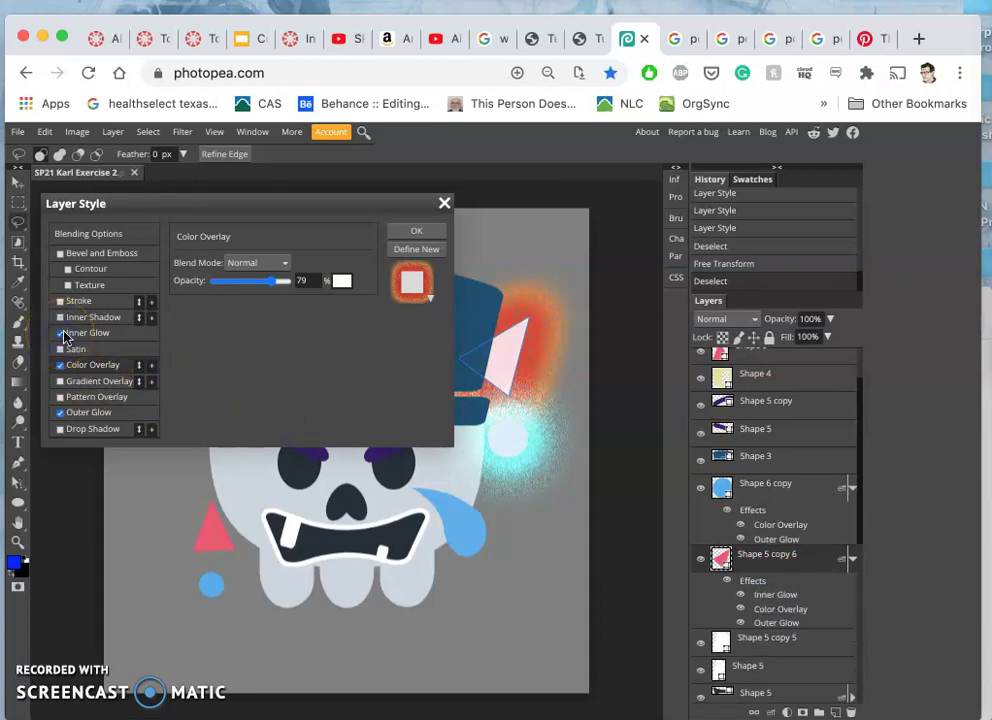
pyautogui.click(88, 334)
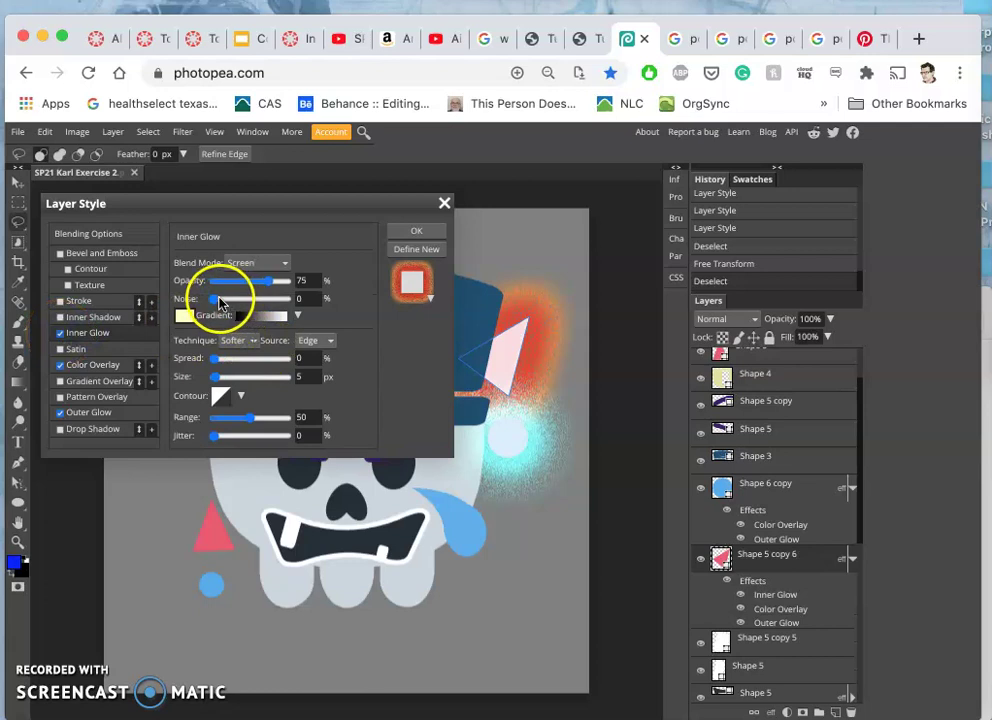
pyautogui.click(250, 263)
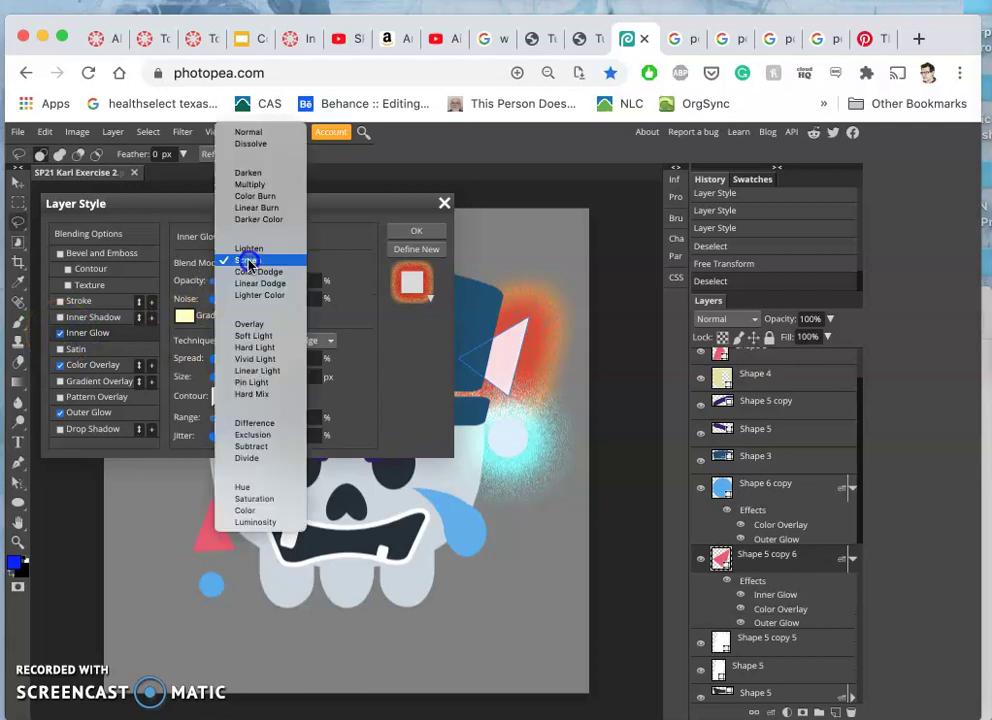
pyautogui.click(252, 131)
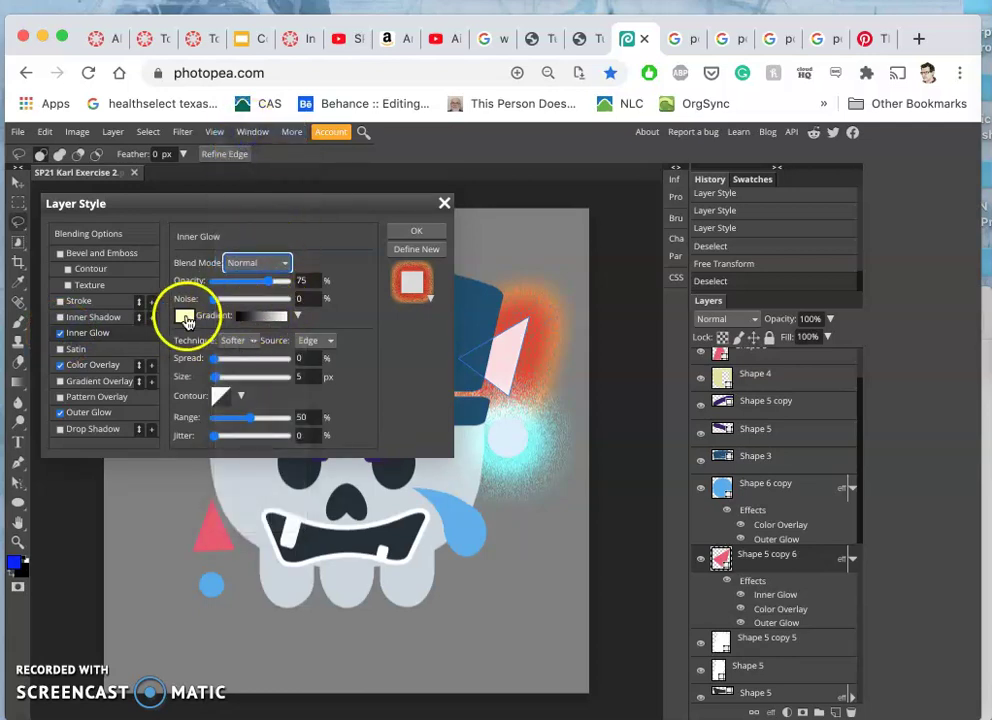
# - Set the triangle's inner glow colour to crimson red, hex f61241
pyautogui.click(185, 317)
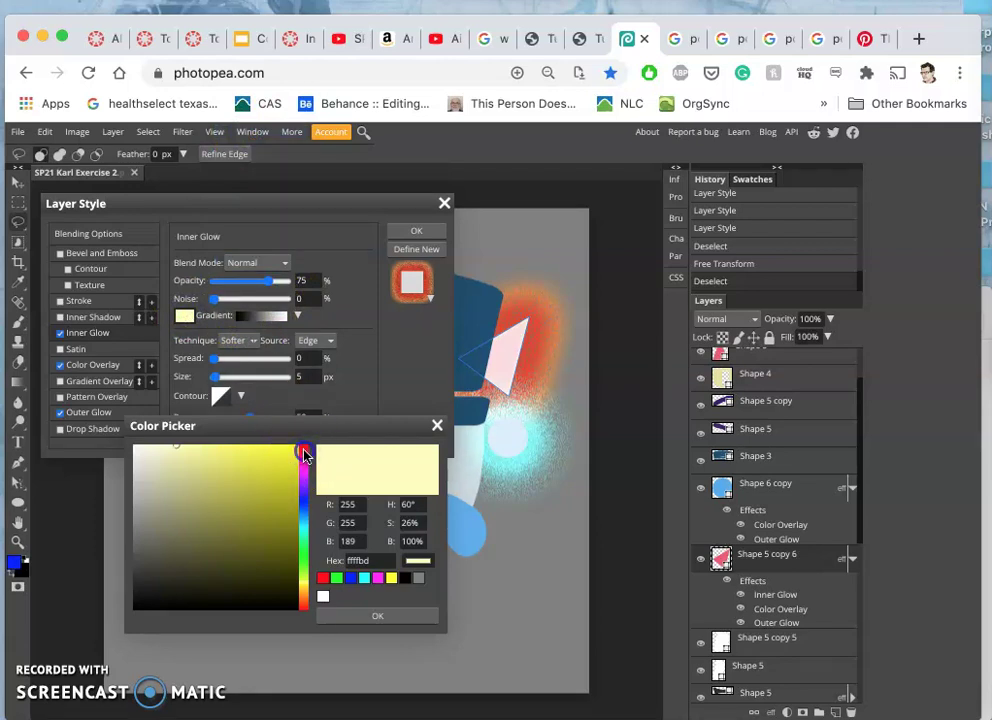
pyautogui.moveTo(285, 470)
pyautogui.mouseDown()
pyautogui.moveTo(332, 565)
pyautogui.moveTo(291, 460)
pyautogui.mouseUp()
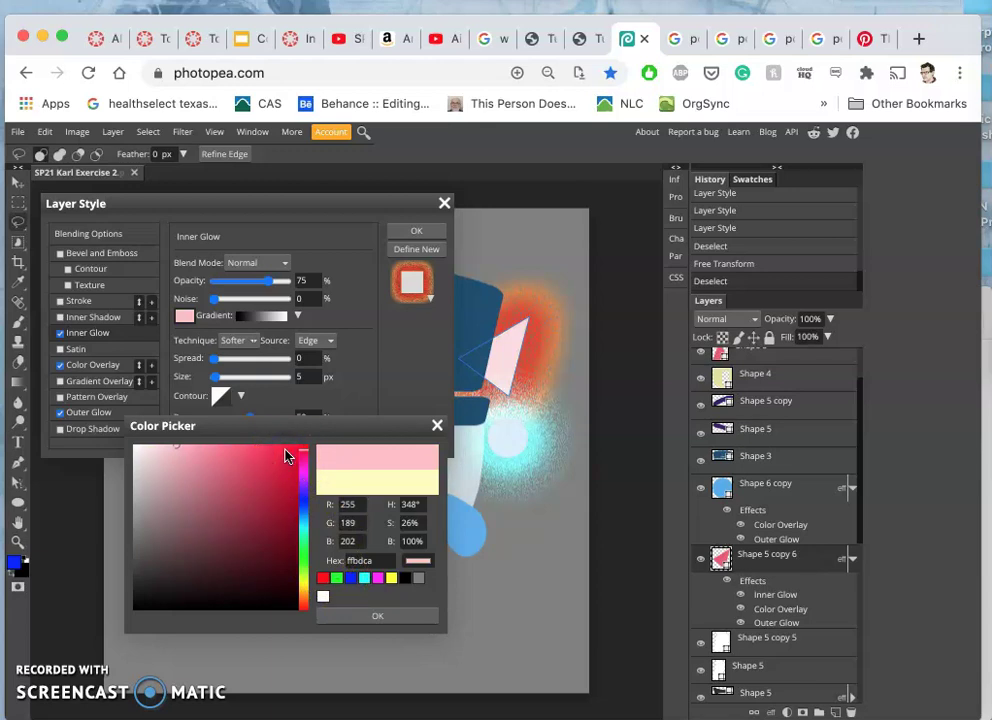
pyautogui.click(286, 452)
pyautogui.click(360, 615)
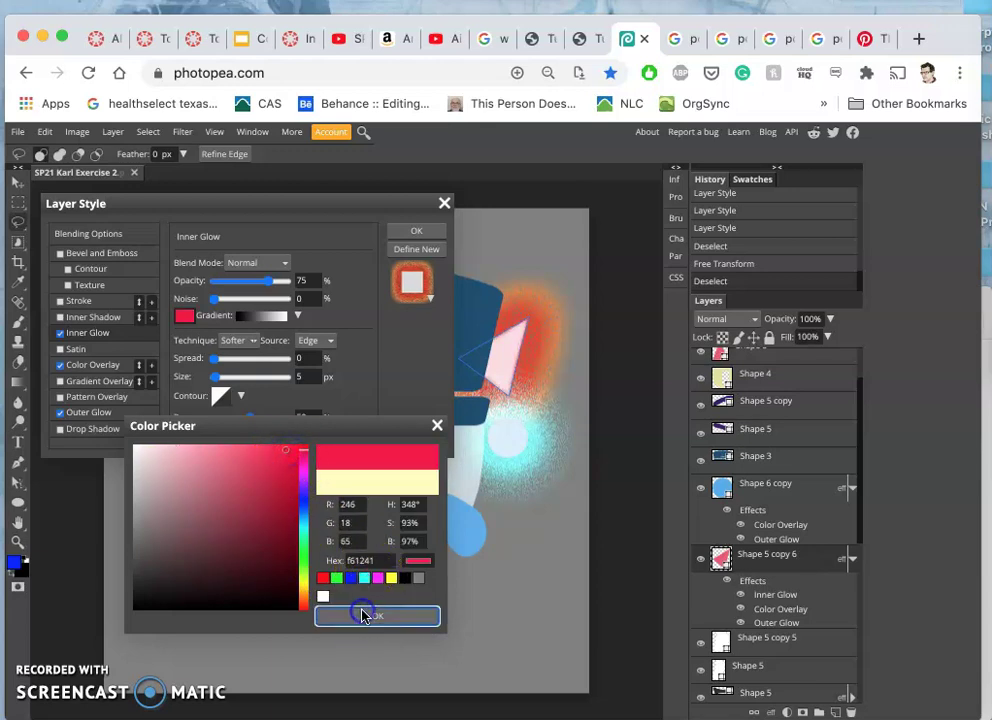
# - Set the inner glow to 14 px size, 5% spread and about 27% noise, and apply the layer style
pyautogui.moveTo(222, 380)
pyautogui.mouseDown()
pyautogui.moveTo(215, 386)
pyautogui.moveTo(221, 380)
pyautogui.mouseUp()
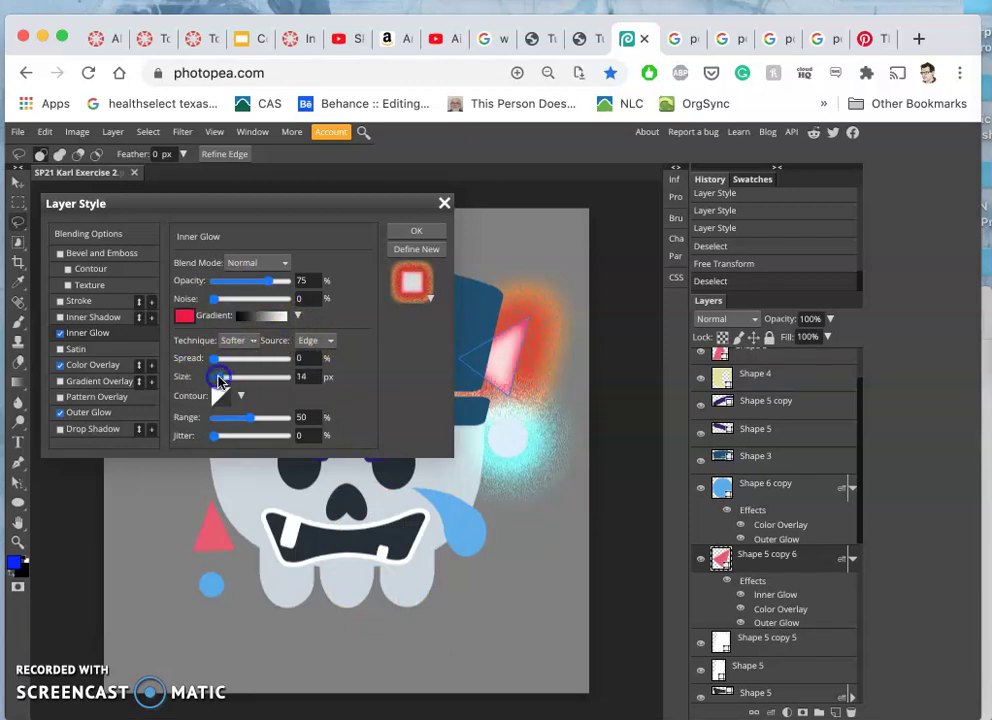
pyautogui.moveTo(211, 362); pyautogui.dragTo(237, 313)
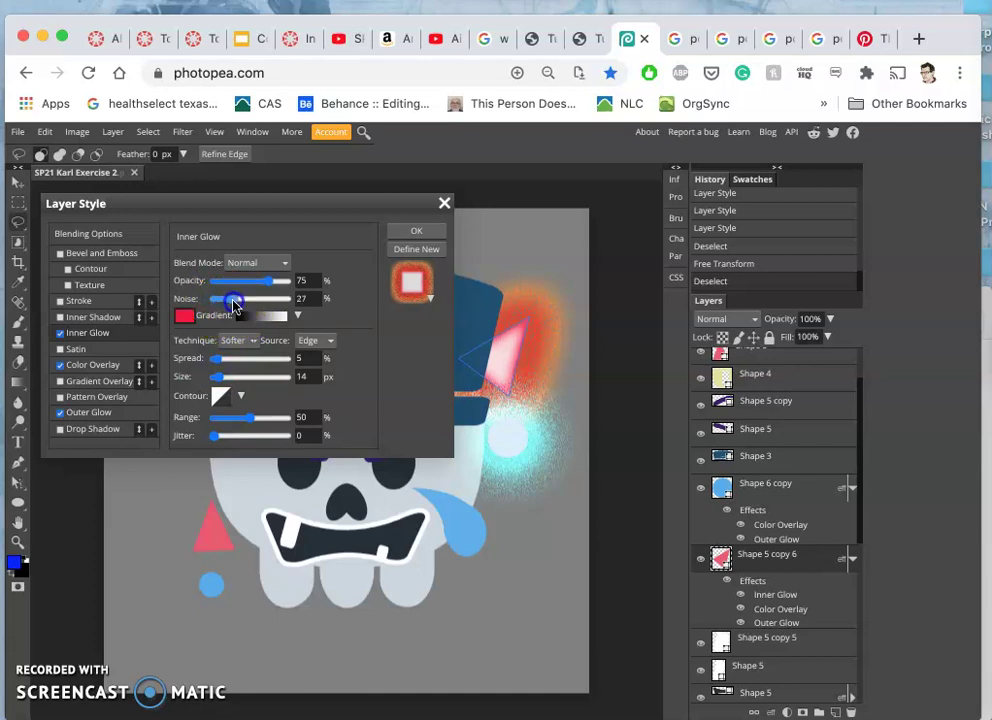
pyautogui.click(412, 230)
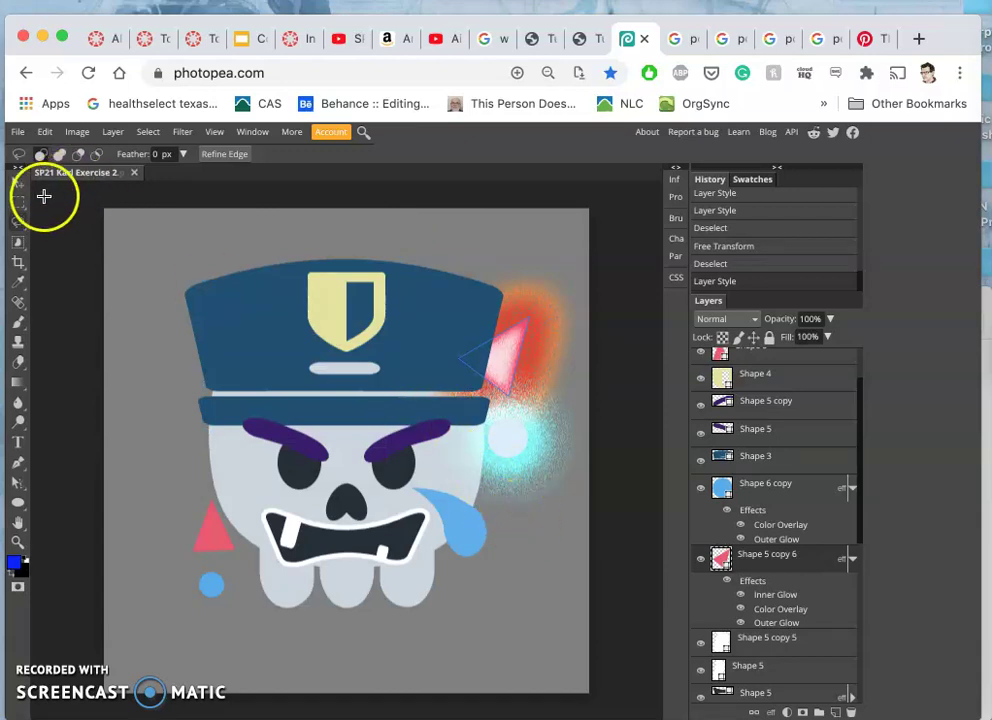
pyautogui.click(139, 228)
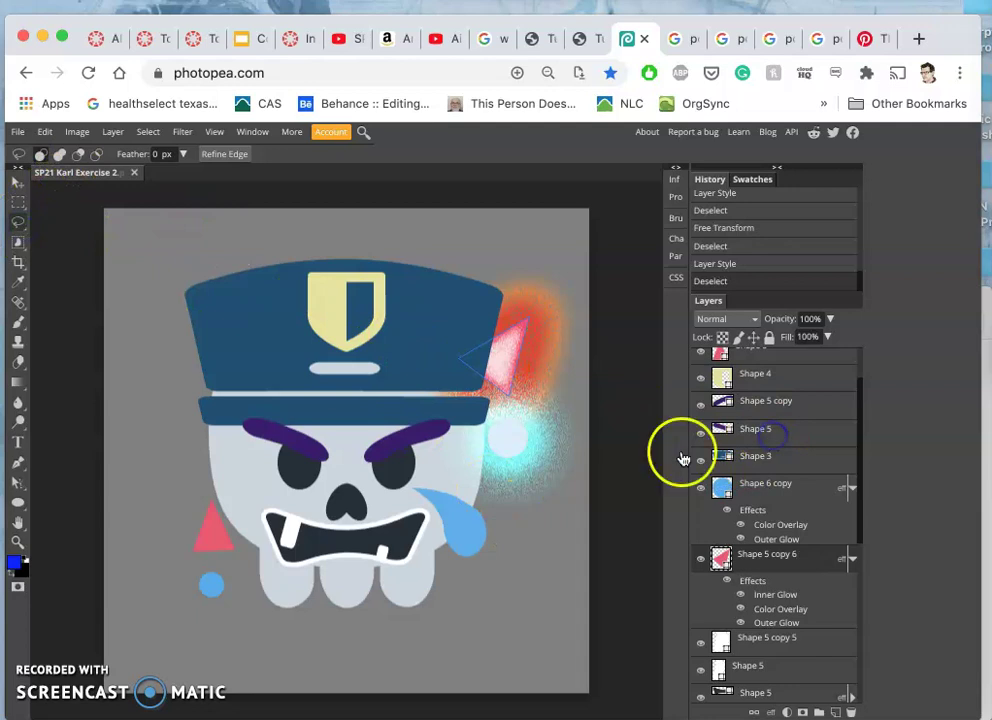
# - Try sending the triangle layer Shape 5 copy 6 down the layer stack to the very bottom, beneath Background
pyautogui.click(700, 509)
pyautogui.click(764, 571)
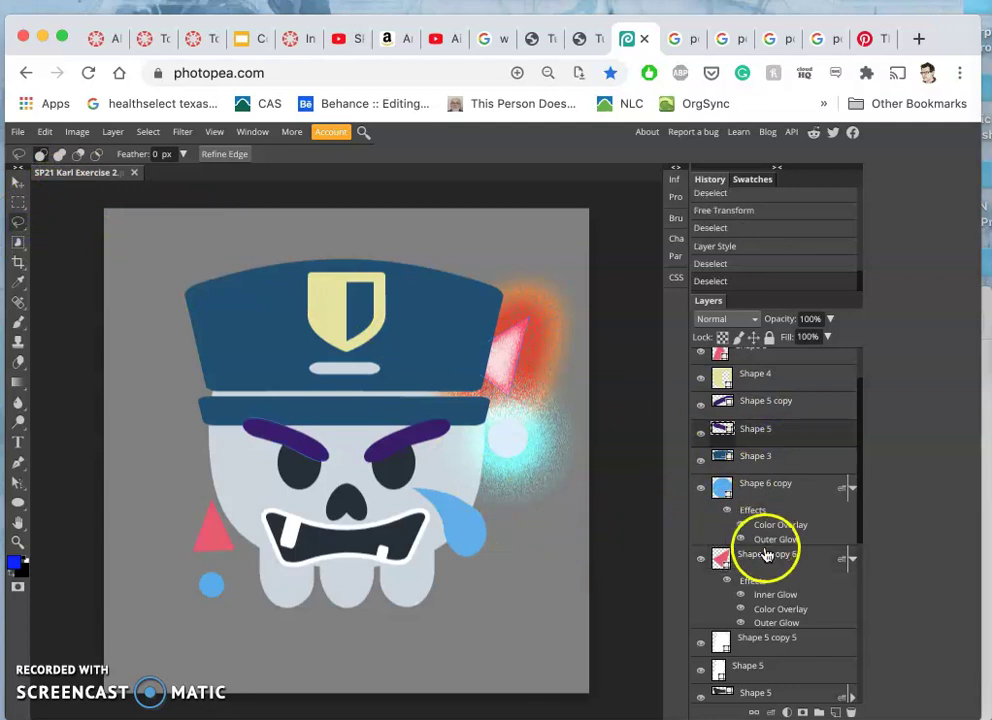
pyautogui.click(771, 561)
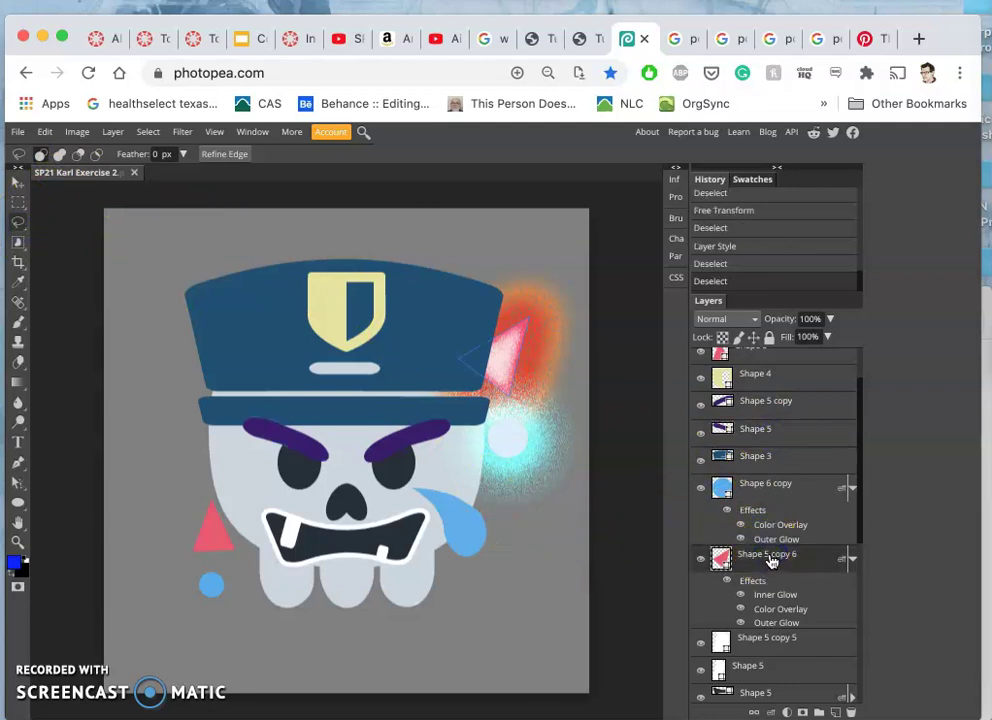
pyautogui.hotkey('ctrl', '[')
pyautogui.hotkey('ctrl', '[')
pyautogui.hotkey('ctrl', '[')
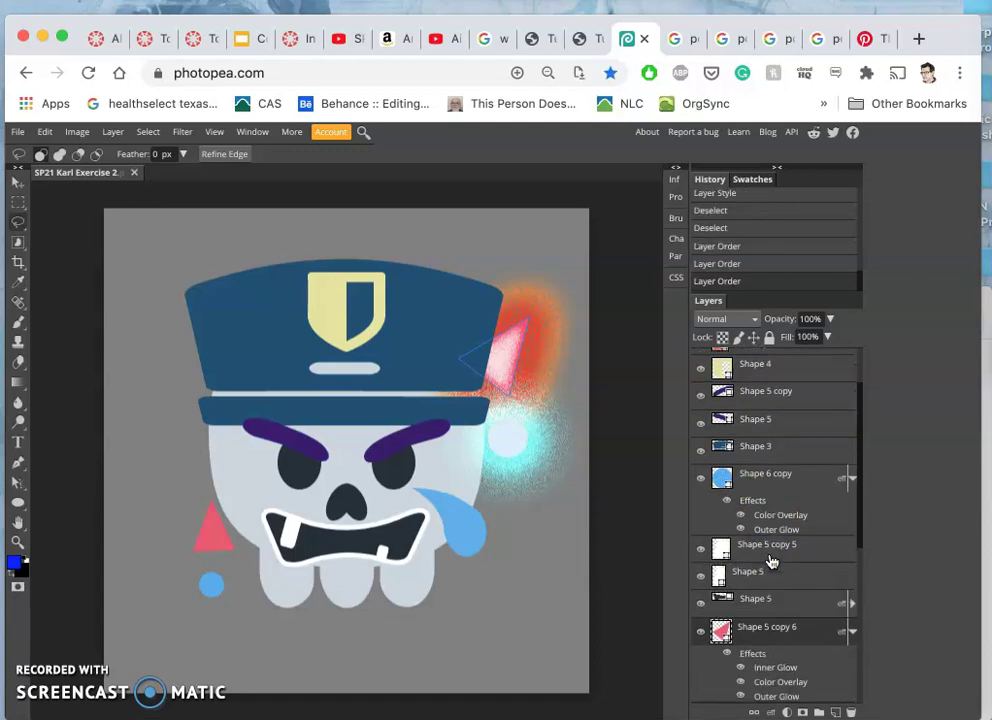
pyautogui.hotkey('ctrl', '[')
pyautogui.hotkey('ctrl', '[')
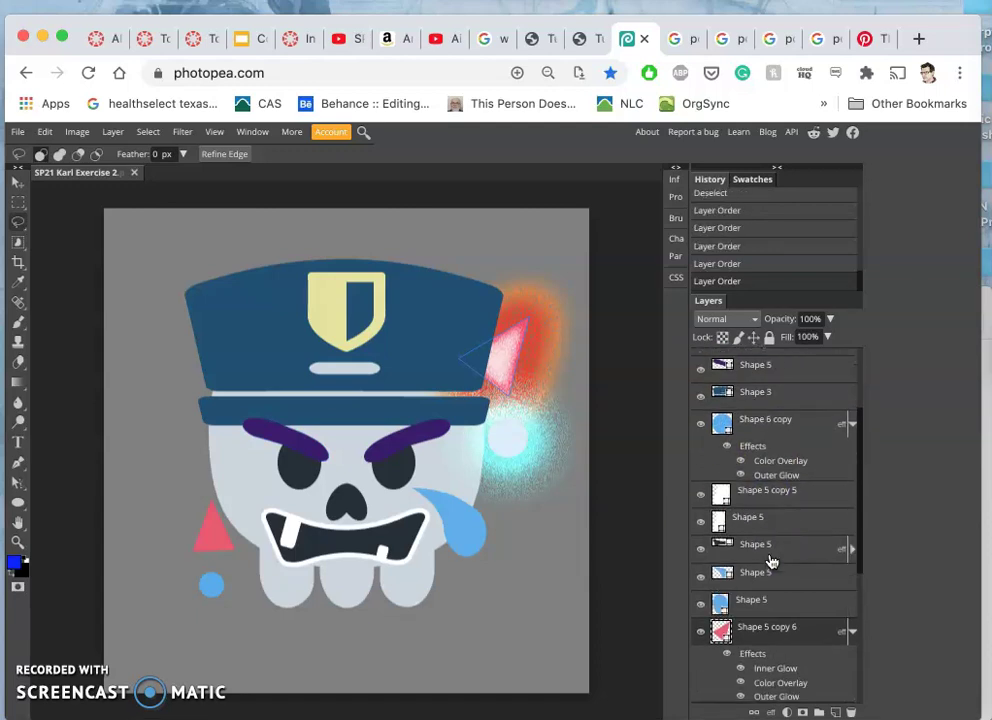
pyautogui.hotkey('ctrl', '[')
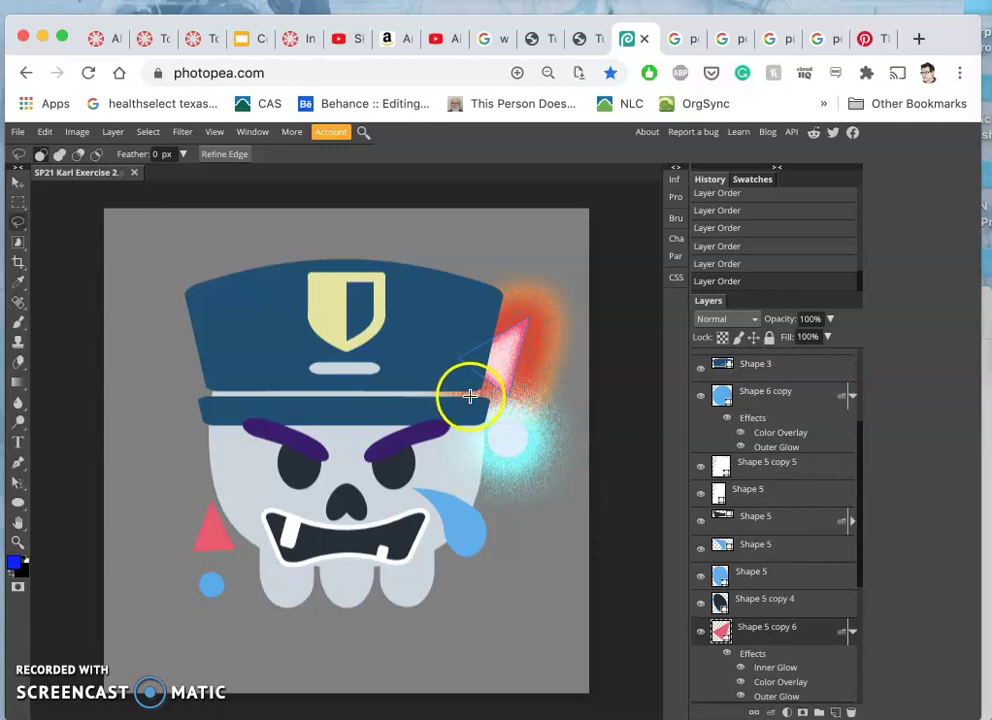
pyautogui.hotkey('ctrl', '[')
pyautogui.hotkey('ctrl', '[')
pyautogui.hotkey('ctrl', '[')
pyautogui.hotkey('ctrl', '[')
pyautogui.hotkey('ctrl', '[')
pyautogui.hotkey('ctrl', '[')
pyautogui.hotkey('ctrl', '[')
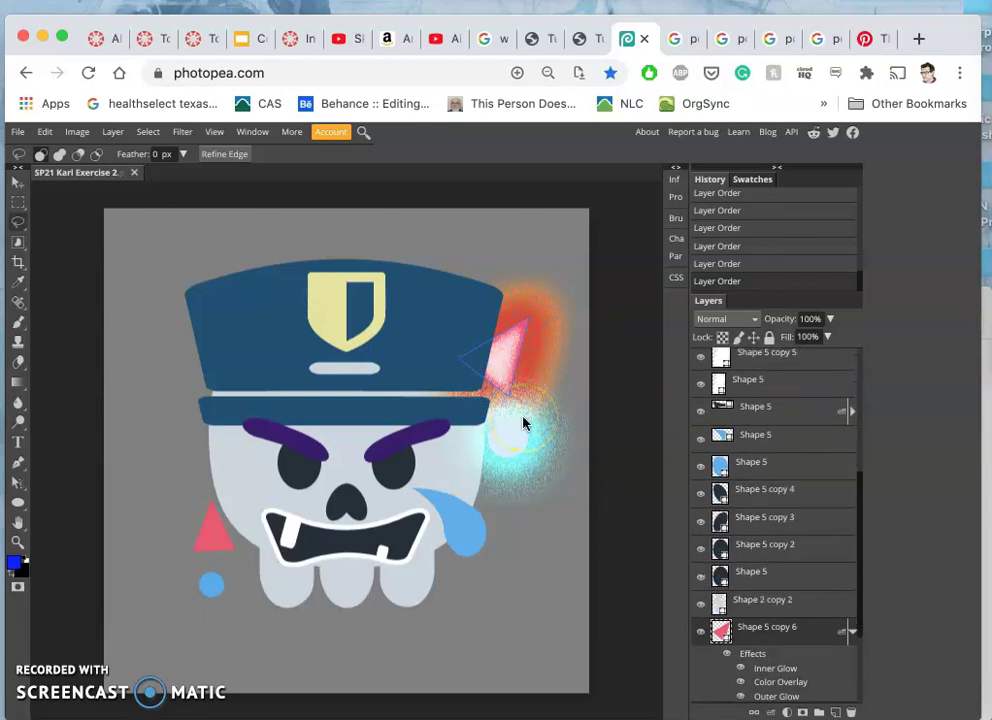
pyautogui.hotkey('ctrl', '[')
pyautogui.hotkey('ctrl', '[')
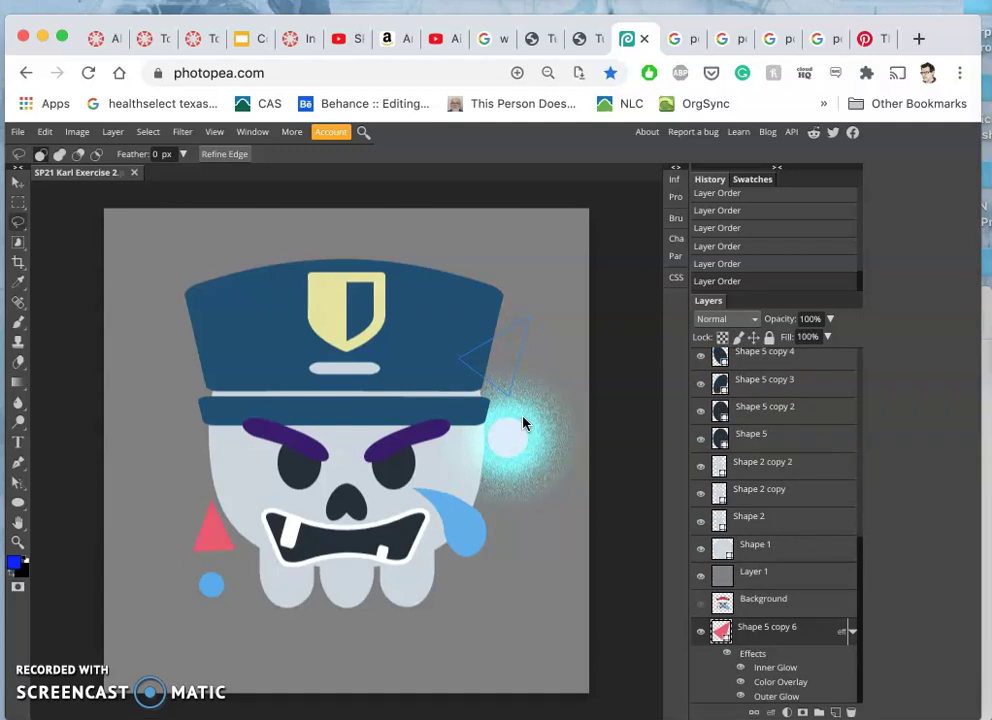
# - Compare the triangle layer just above Layer 1 and at the stack's bottom, ending between Shape 2 copy and Shape 2 copy 2
pyautogui.hotkey('ctrl', ']')
pyautogui.hotkey('ctrl', ']')
pyautogui.click(523, 400)
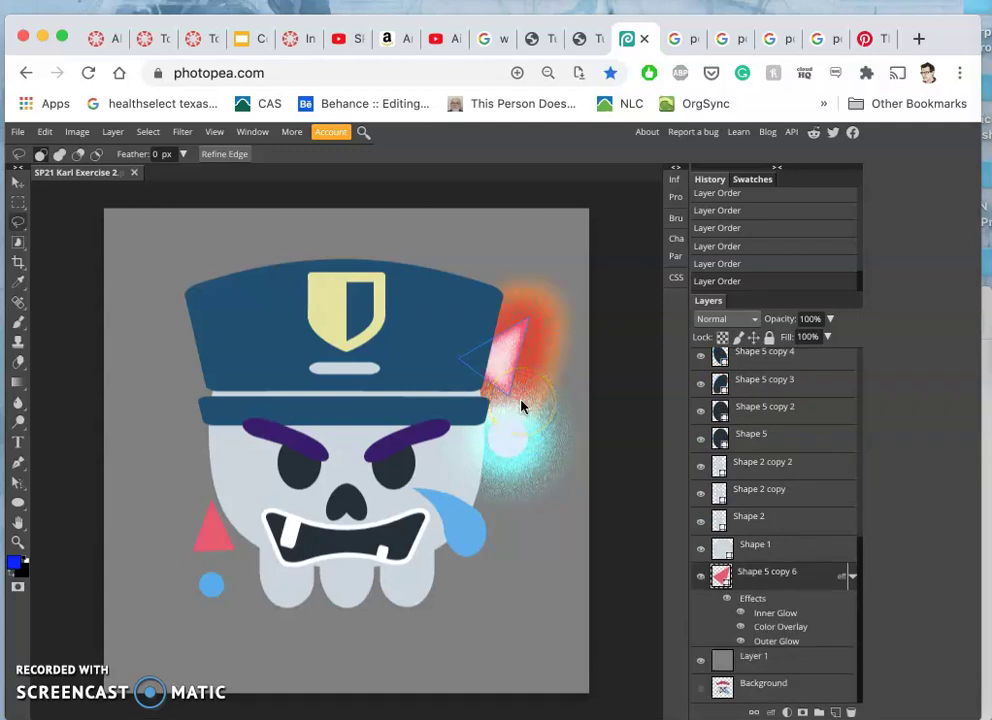
pyautogui.hotkey('ctrl', '[')
pyautogui.hotkey('ctrl', '[')
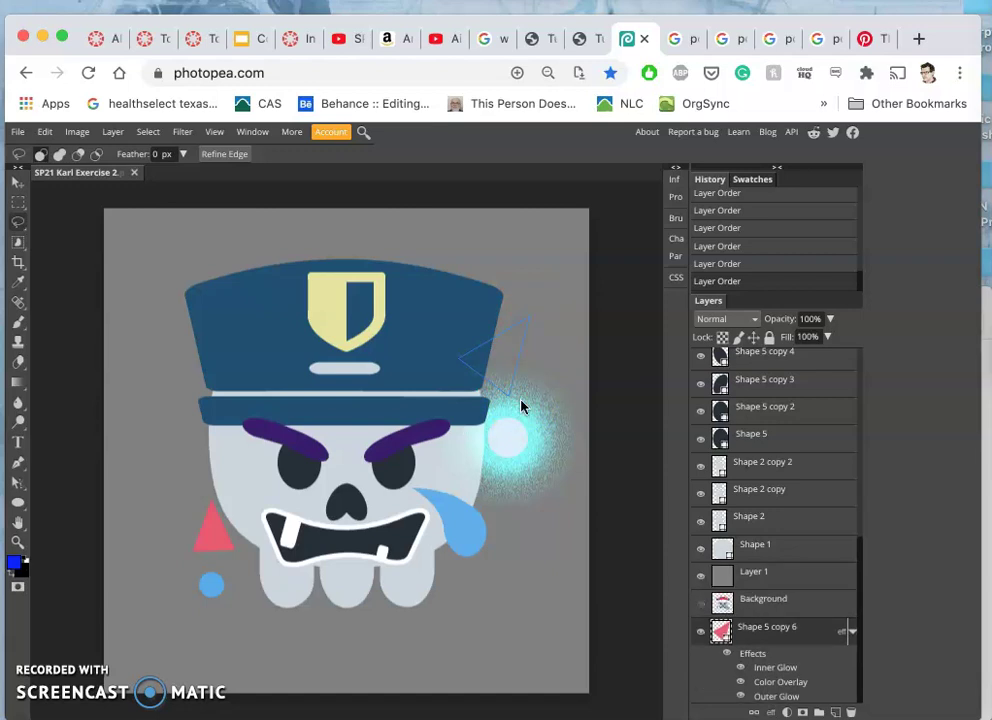
pyautogui.hotkey('ctrl', ']')
pyautogui.hotkey('ctrl', ']')
pyautogui.hotkey('ctrl', ']')
pyautogui.hotkey('ctrl', ']')
pyautogui.hotkey('ctrl', ']')
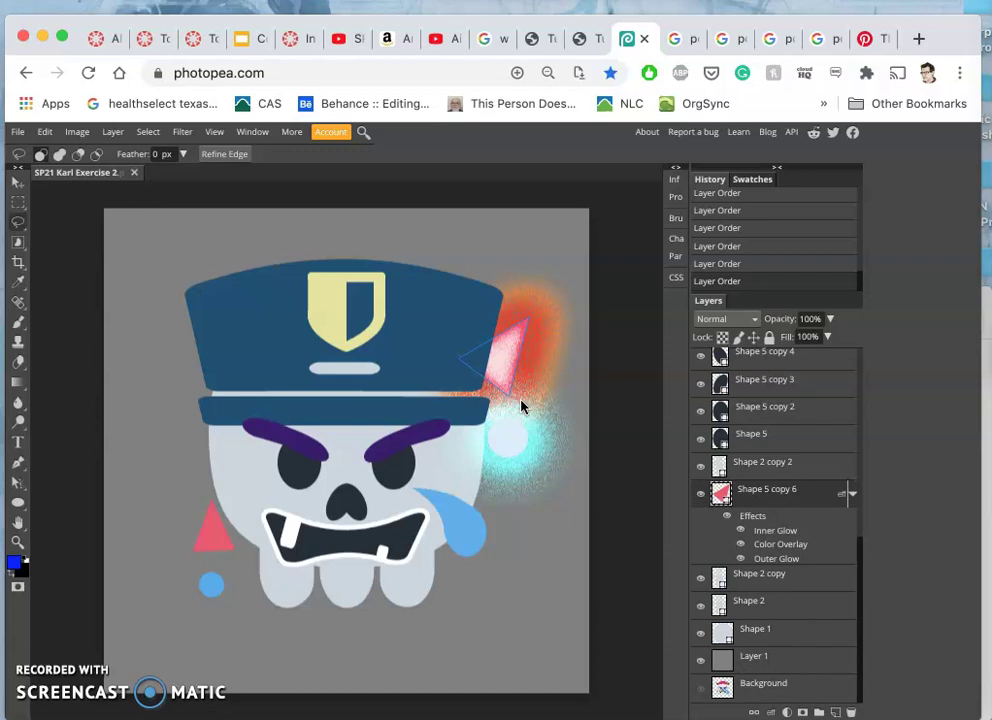
# - Try shifting the triangle layer up and down among the Shape 2 layers of the skull's teeth
pyautogui.moveTo(509, 378); pyautogui.dragTo(535, 378)
pyautogui.press('super+bracketright')
pyautogui.press('super+bracketleft')
pyautogui.press('super+bracketleft')
pyautogui.press('super+bracketleft')
pyautogui.press('super+bracketright')
pyautogui.press('super+bracketright')
pyautogui.press('super+bracketright')
pyautogui.press('super+bracketright')
pyautogui.press('super+bracketright')
pyautogui.press('super+bracketright')
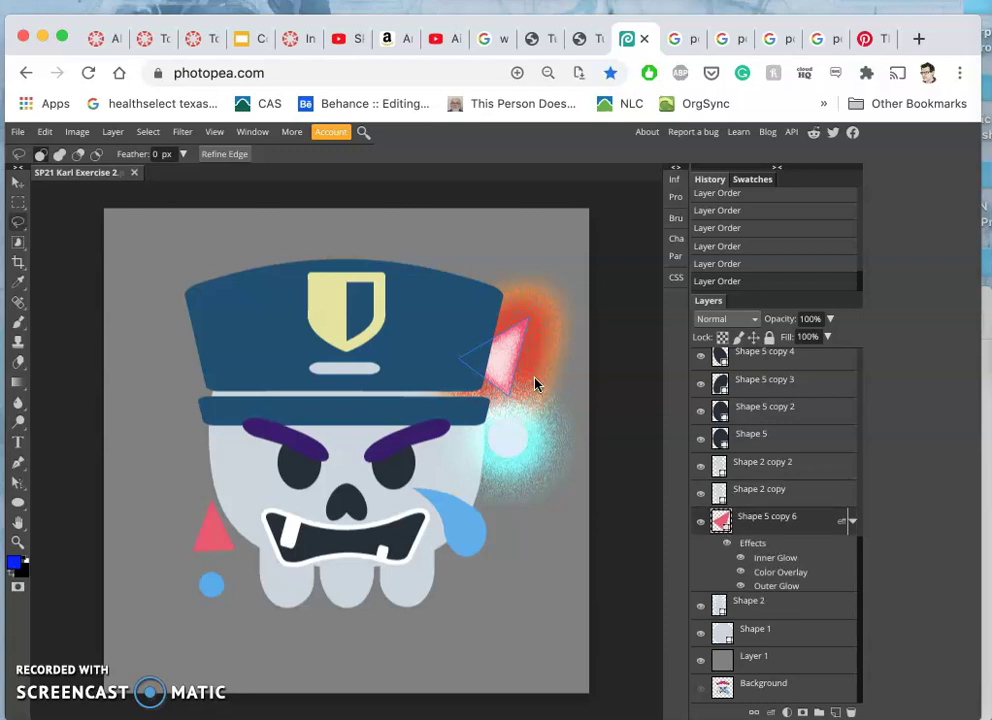
# - Bring the triangle layer Shape 5 copy 6 back up the stack to directly beneath the circle layer Shape 6 copy
pyautogui.press('super+bracketright')
pyautogui.press('super+bracketright')
pyautogui.press('super+bracketright')
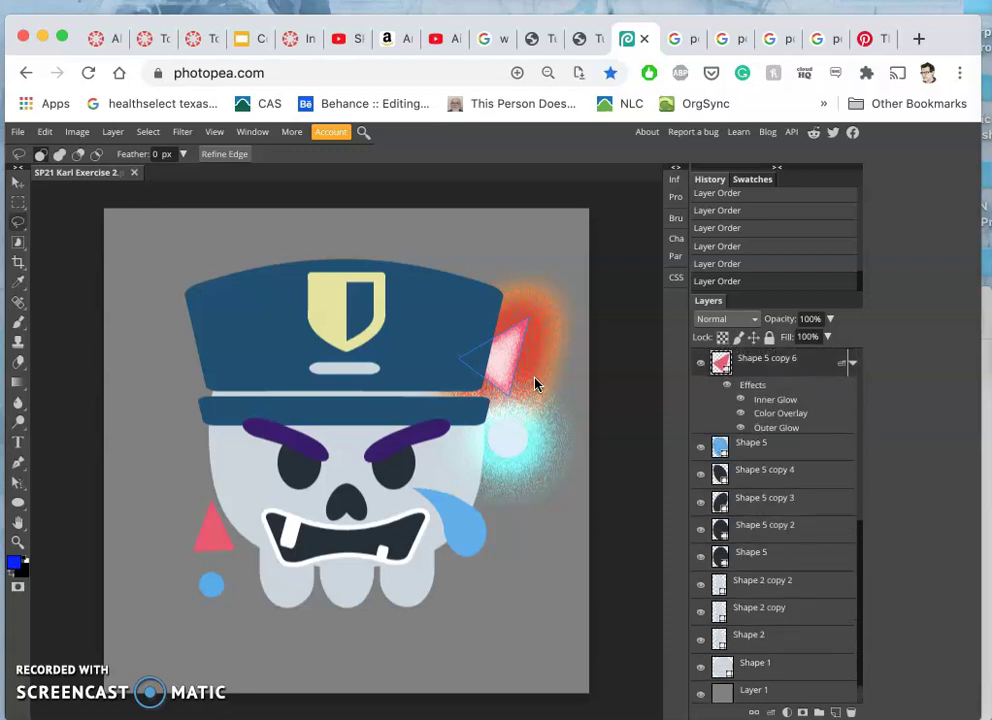
pyautogui.press('super+bracketright')
pyautogui.press('super+bracketright')
pyautogui.press('super+bracketright')
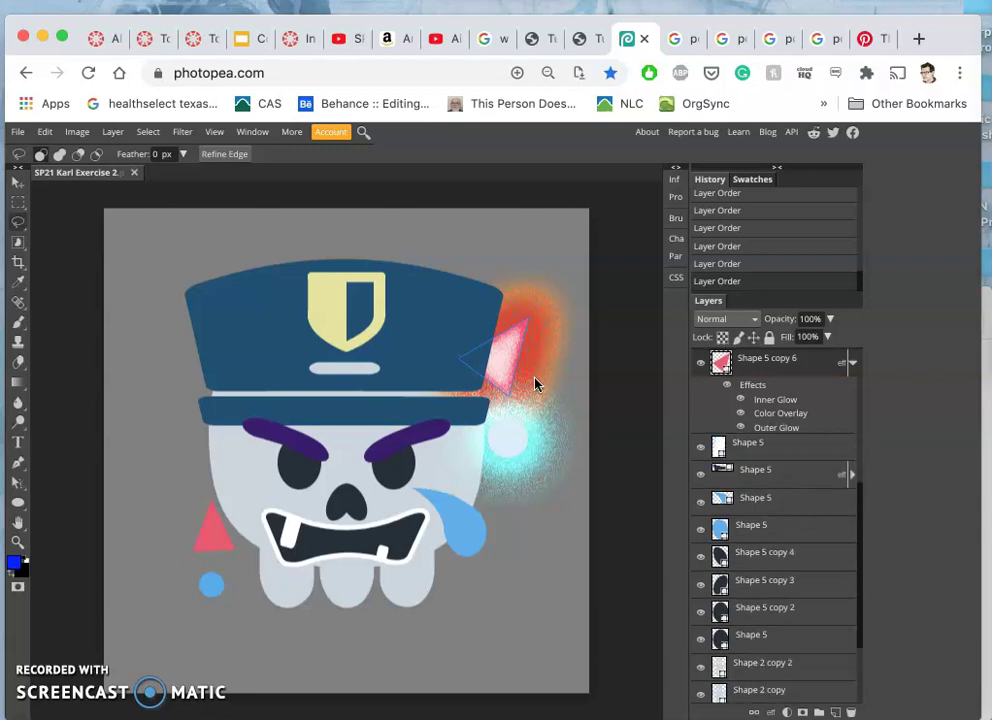
pyautogui.press('super+bracketright')
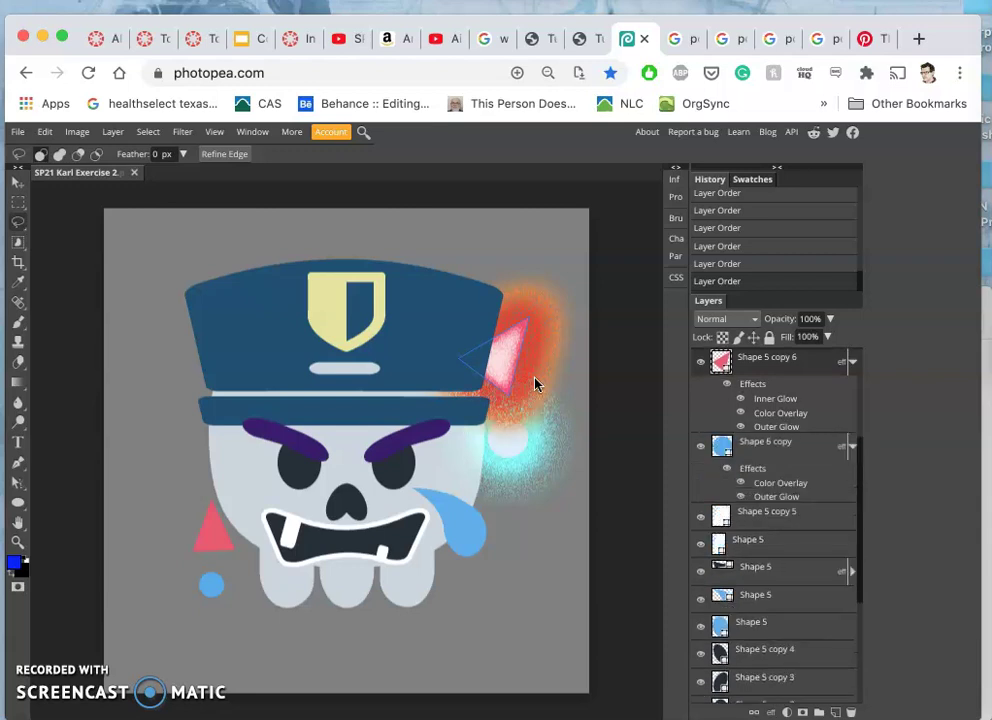
pyautogui.press('super+bracketleft')
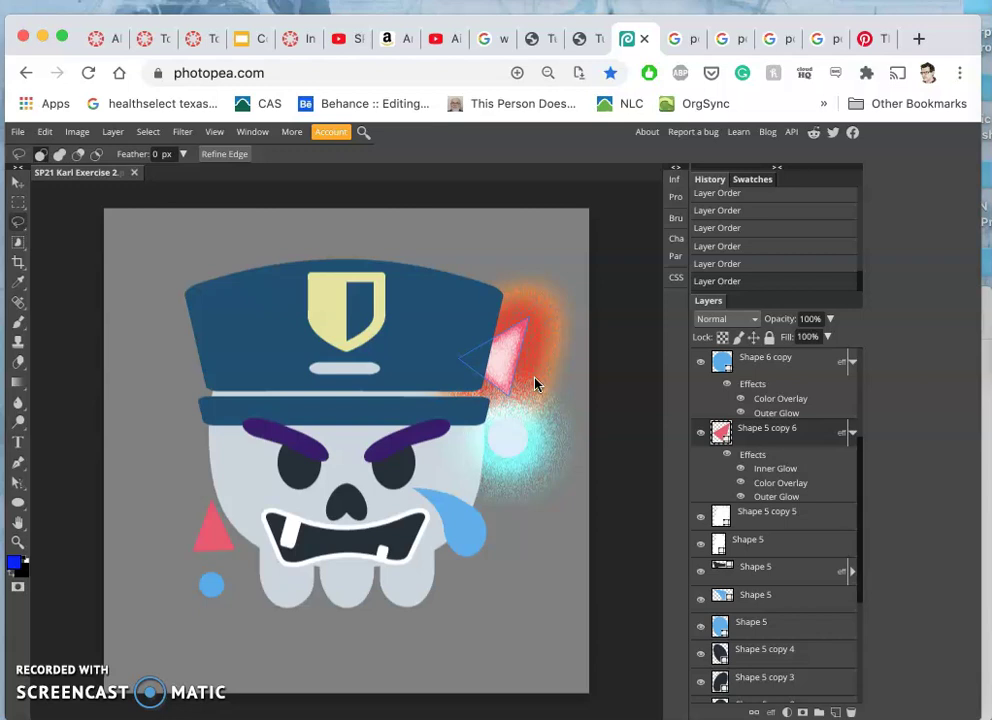
pyautogui.click(525, 594)
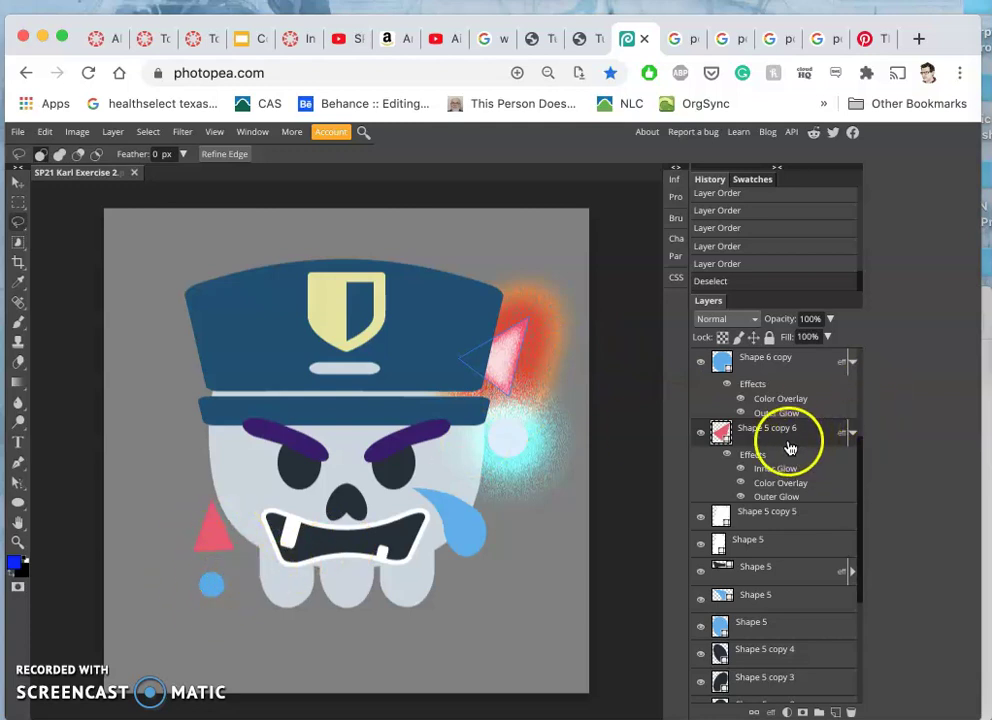
# - Transfer the glowing circle's effects to the Shape 6 layer from a temporary duplicate of Shape 6 copy, and delete that duplicate
pyautogui.click(775, 365)
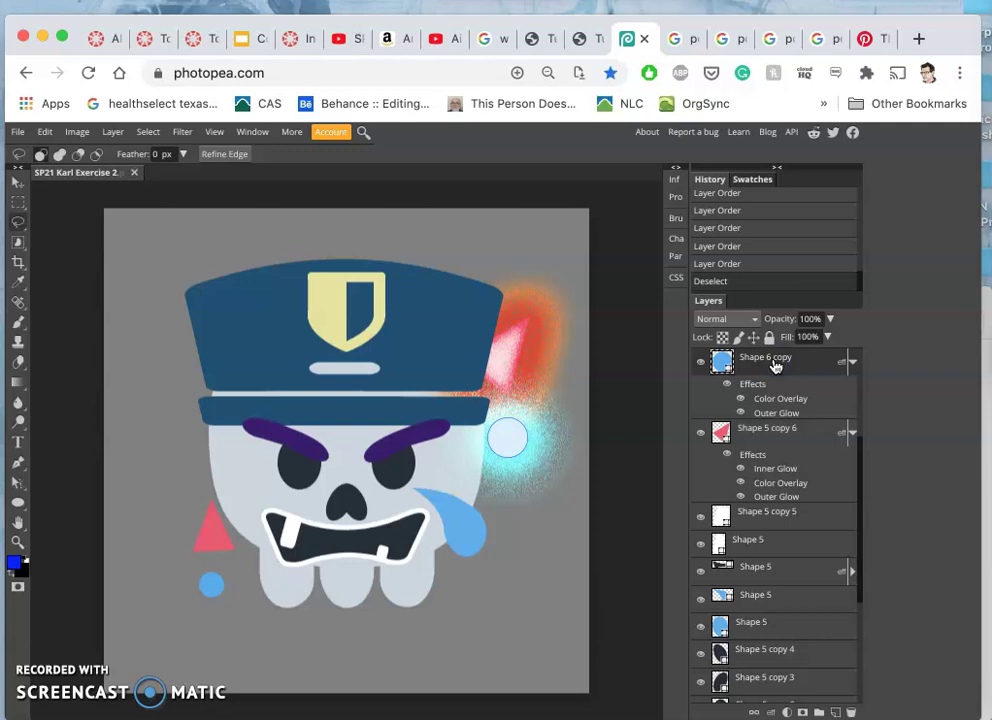
pyautogui.press('super+j')
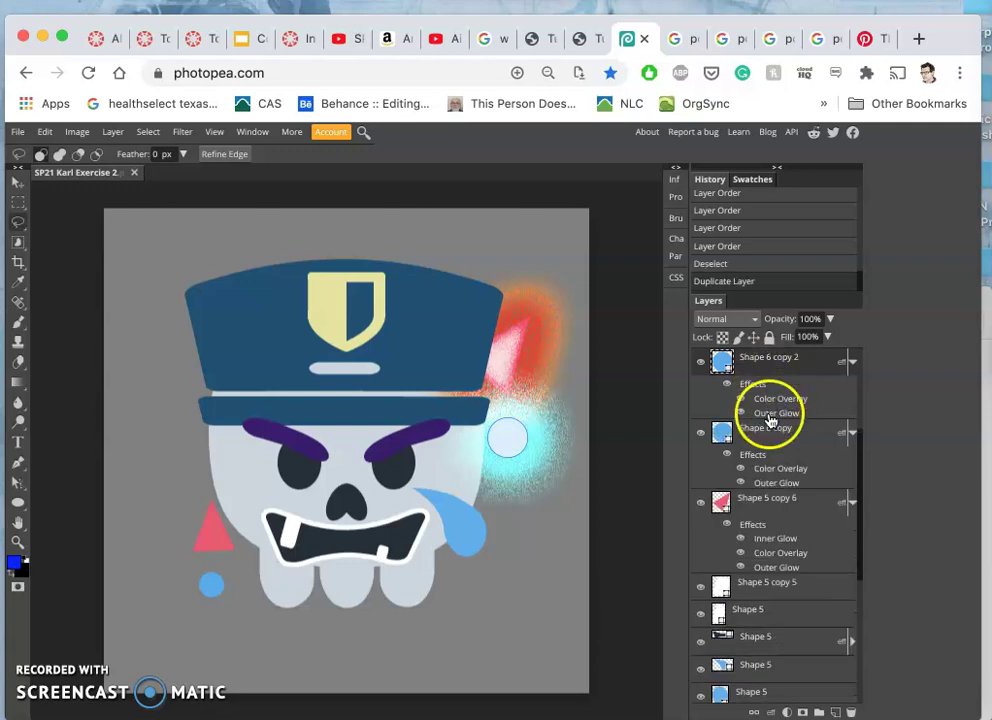
pyautogui.scroll(5, 770, 425)
pyautogui.moveTo(738, 578); pyautogui.dragTo(762, 386)
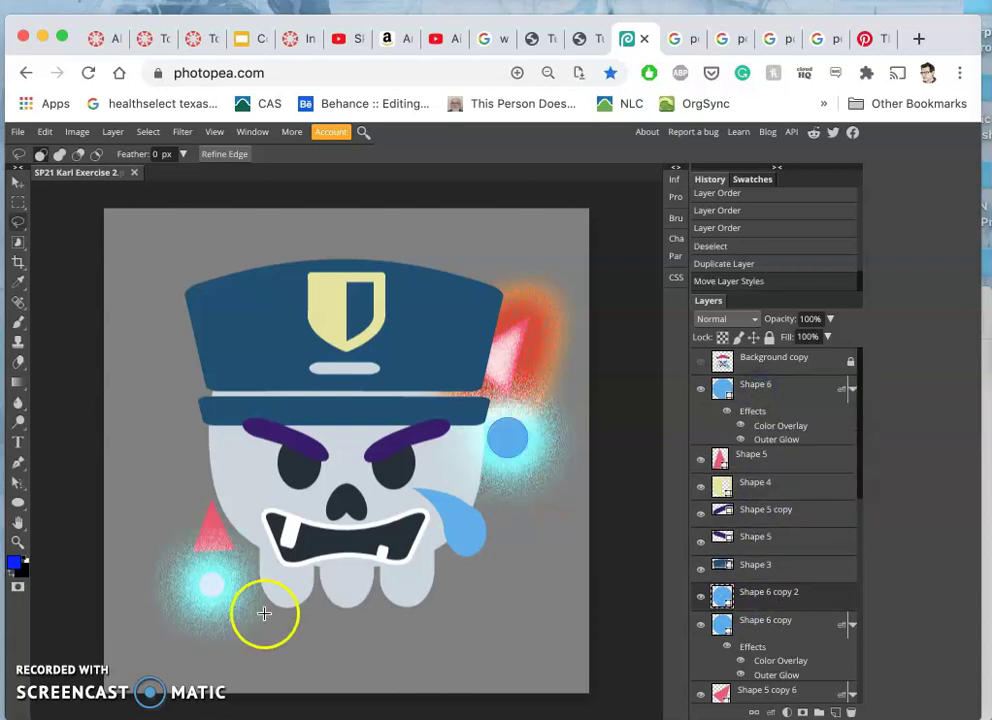
pyautogui.click(760, 597)
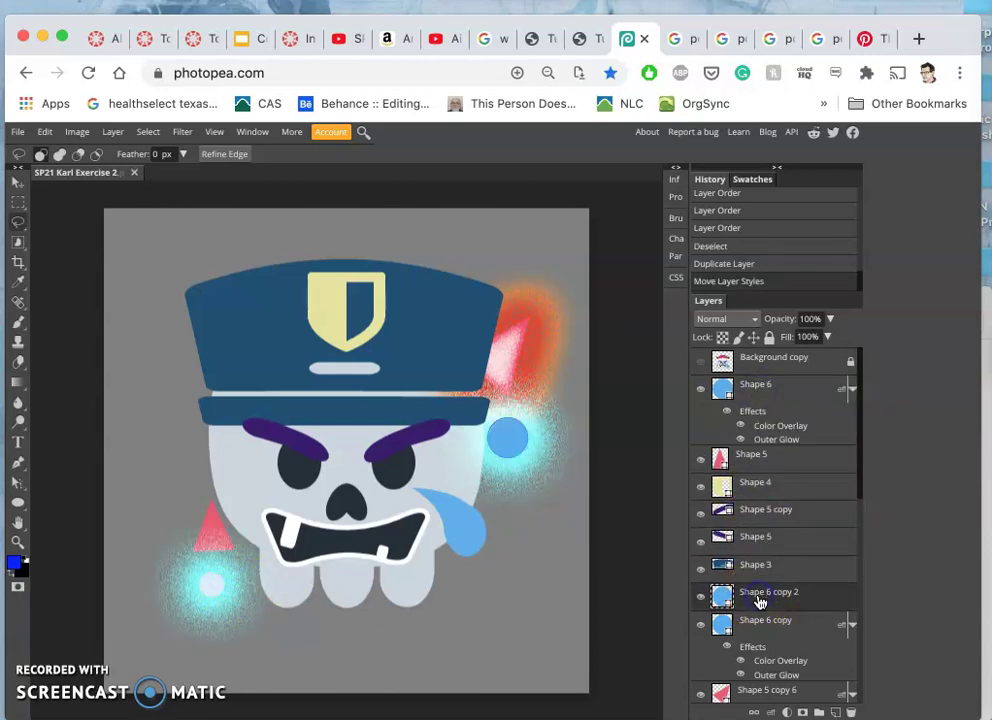
pyautogui.press('Delete')
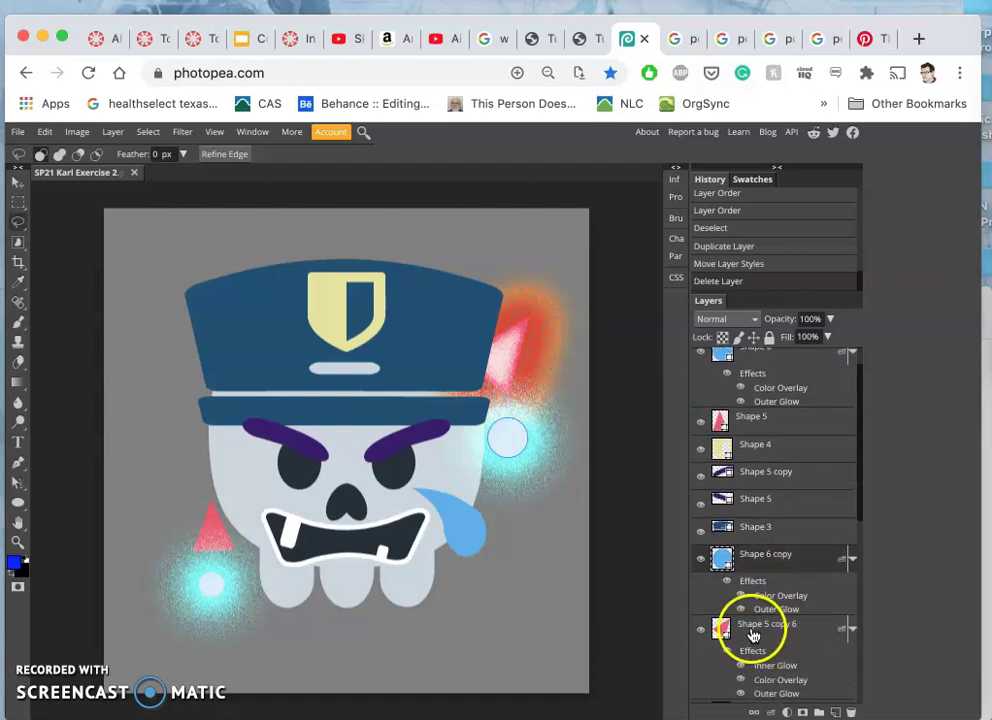
# - Duplicate the glowing triangle layer Shape 5 copy 6
pyautogui.press('super+j')
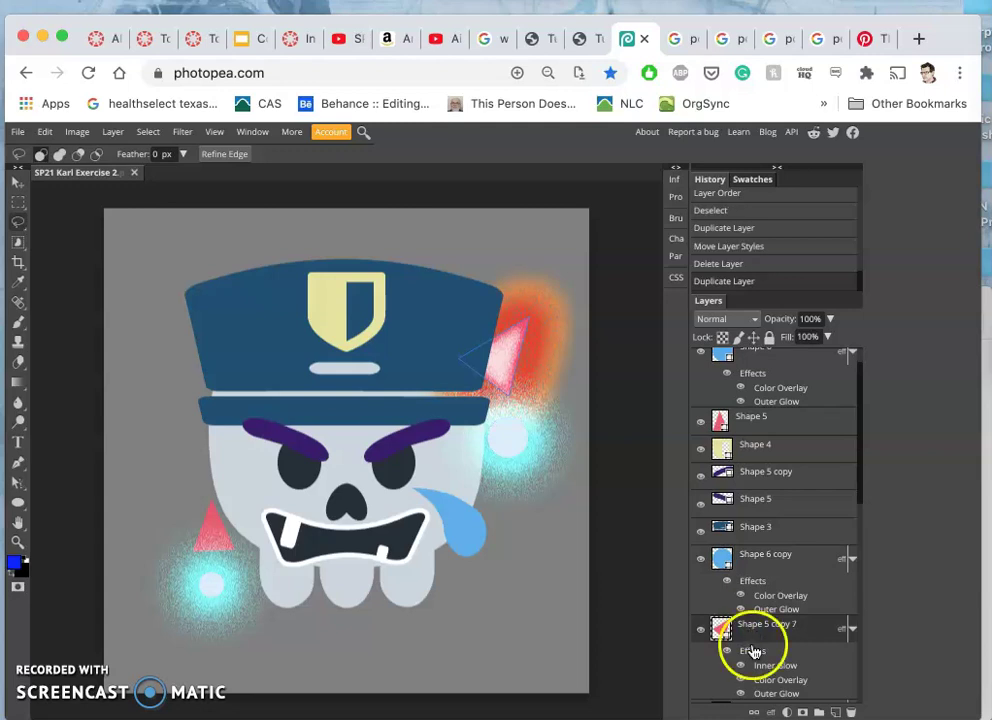